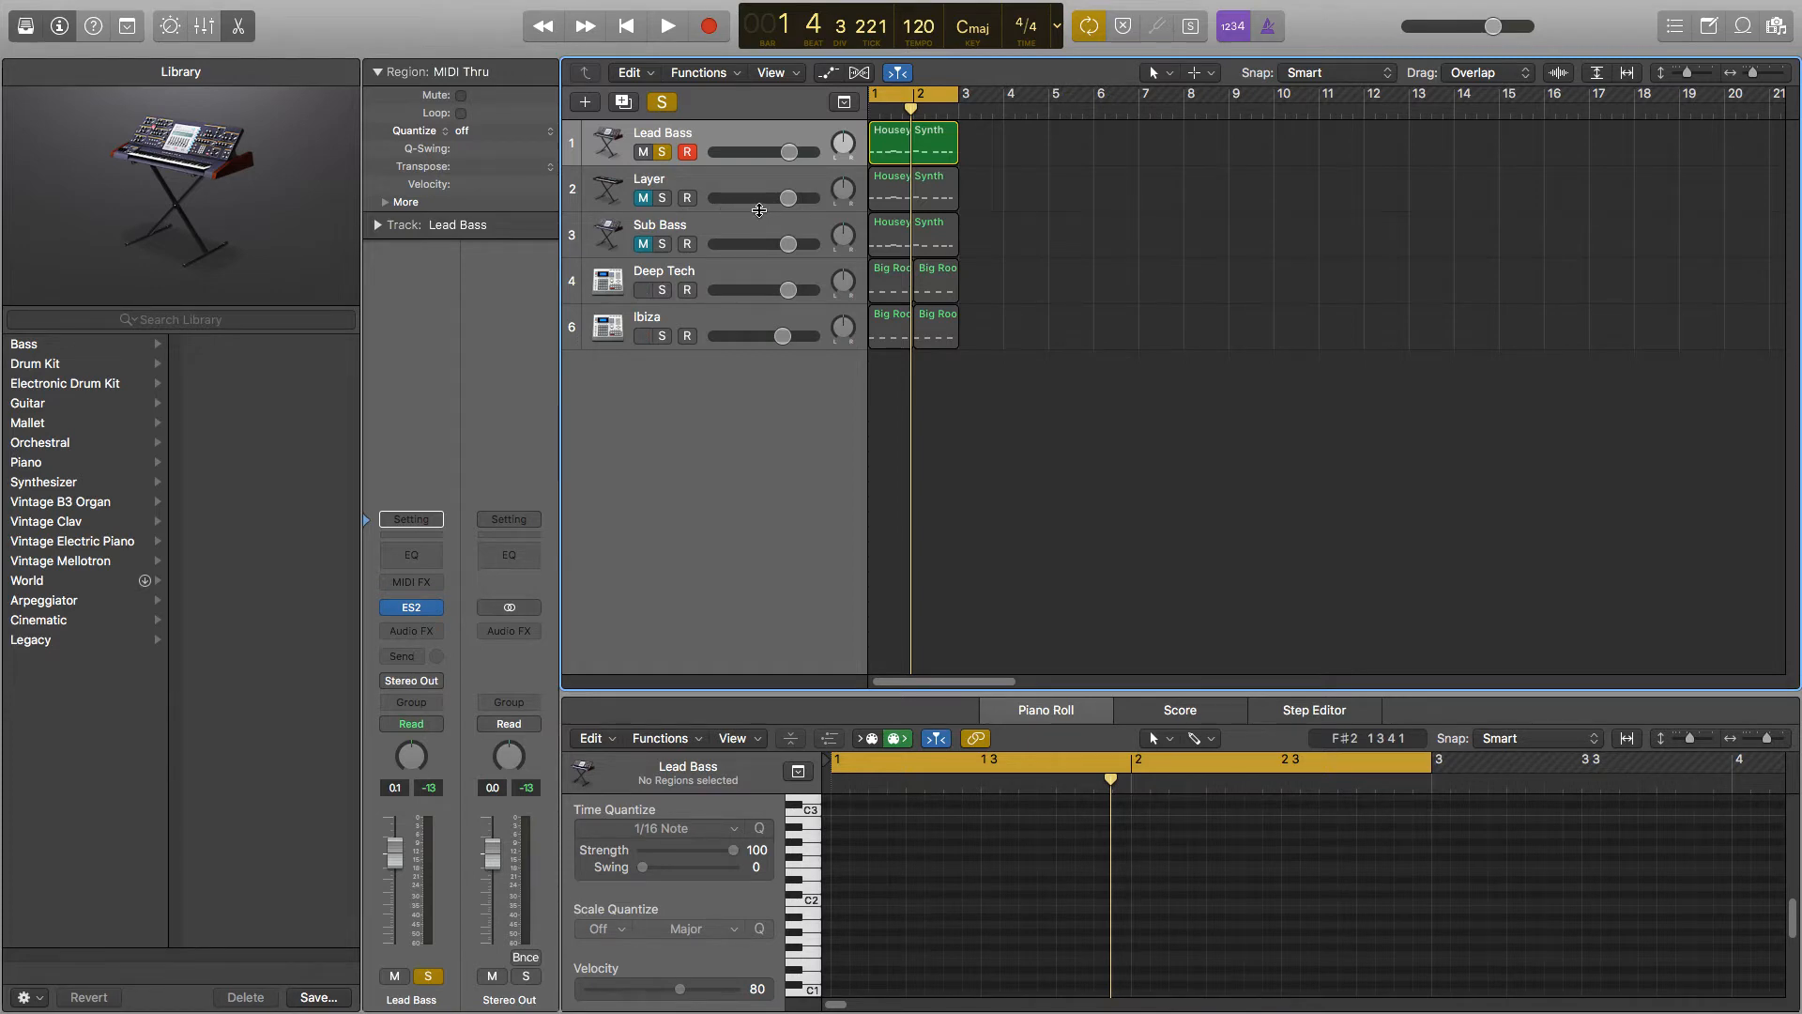
# - Audition the Lead Bass, Layer and Sub Bass tracks one at a time by soloing each during playback
pyautogui.press('space')
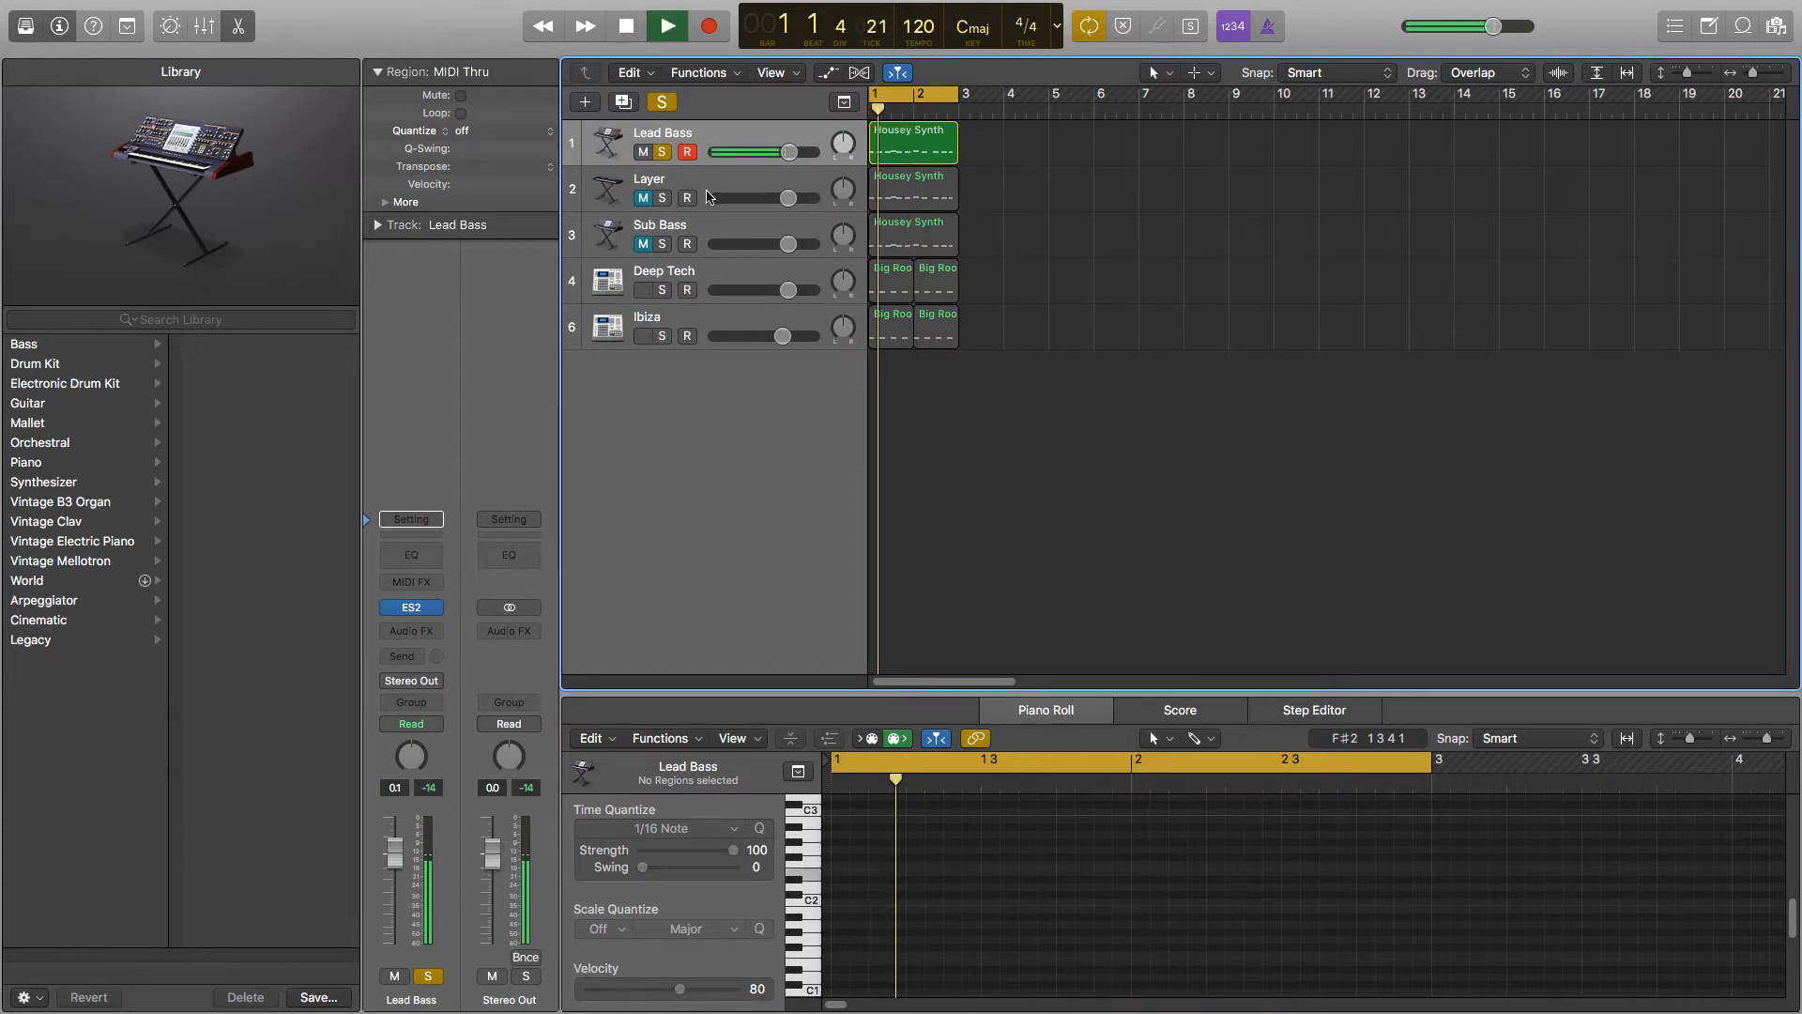
pyautogui.click(662, 151)
pyautogui.click(662, 198)
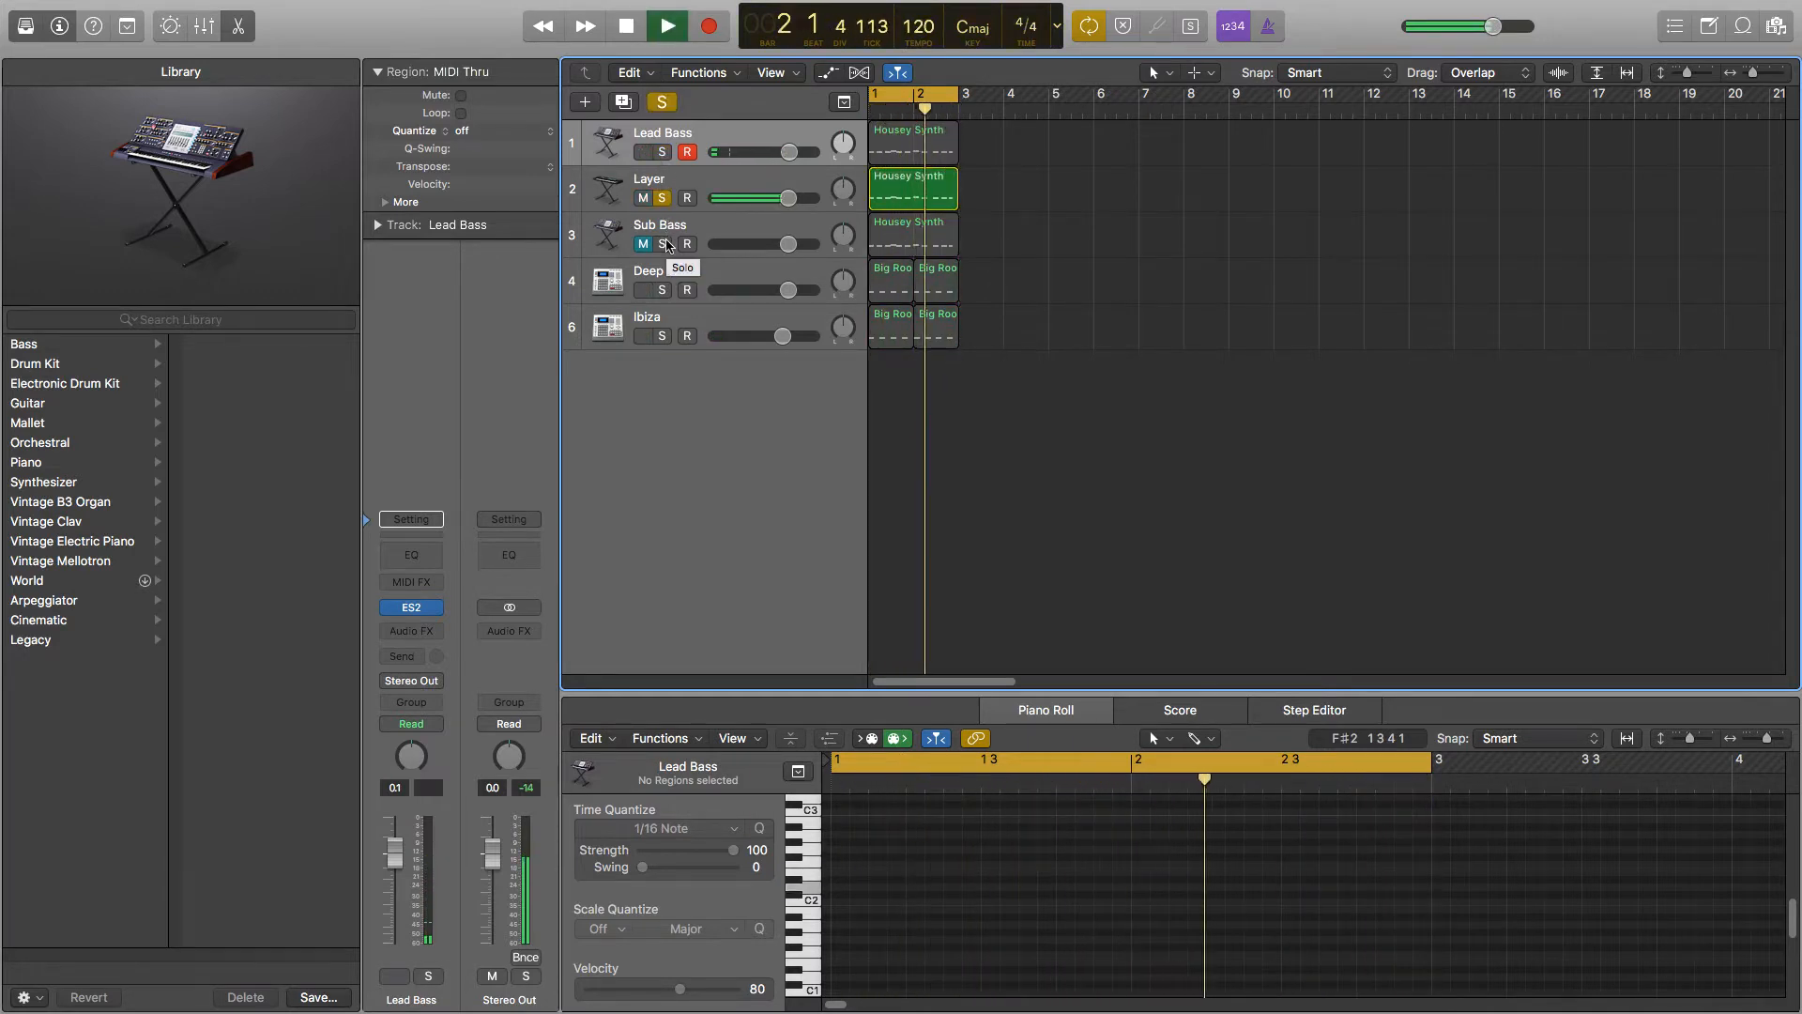
pyautogui.press('space')
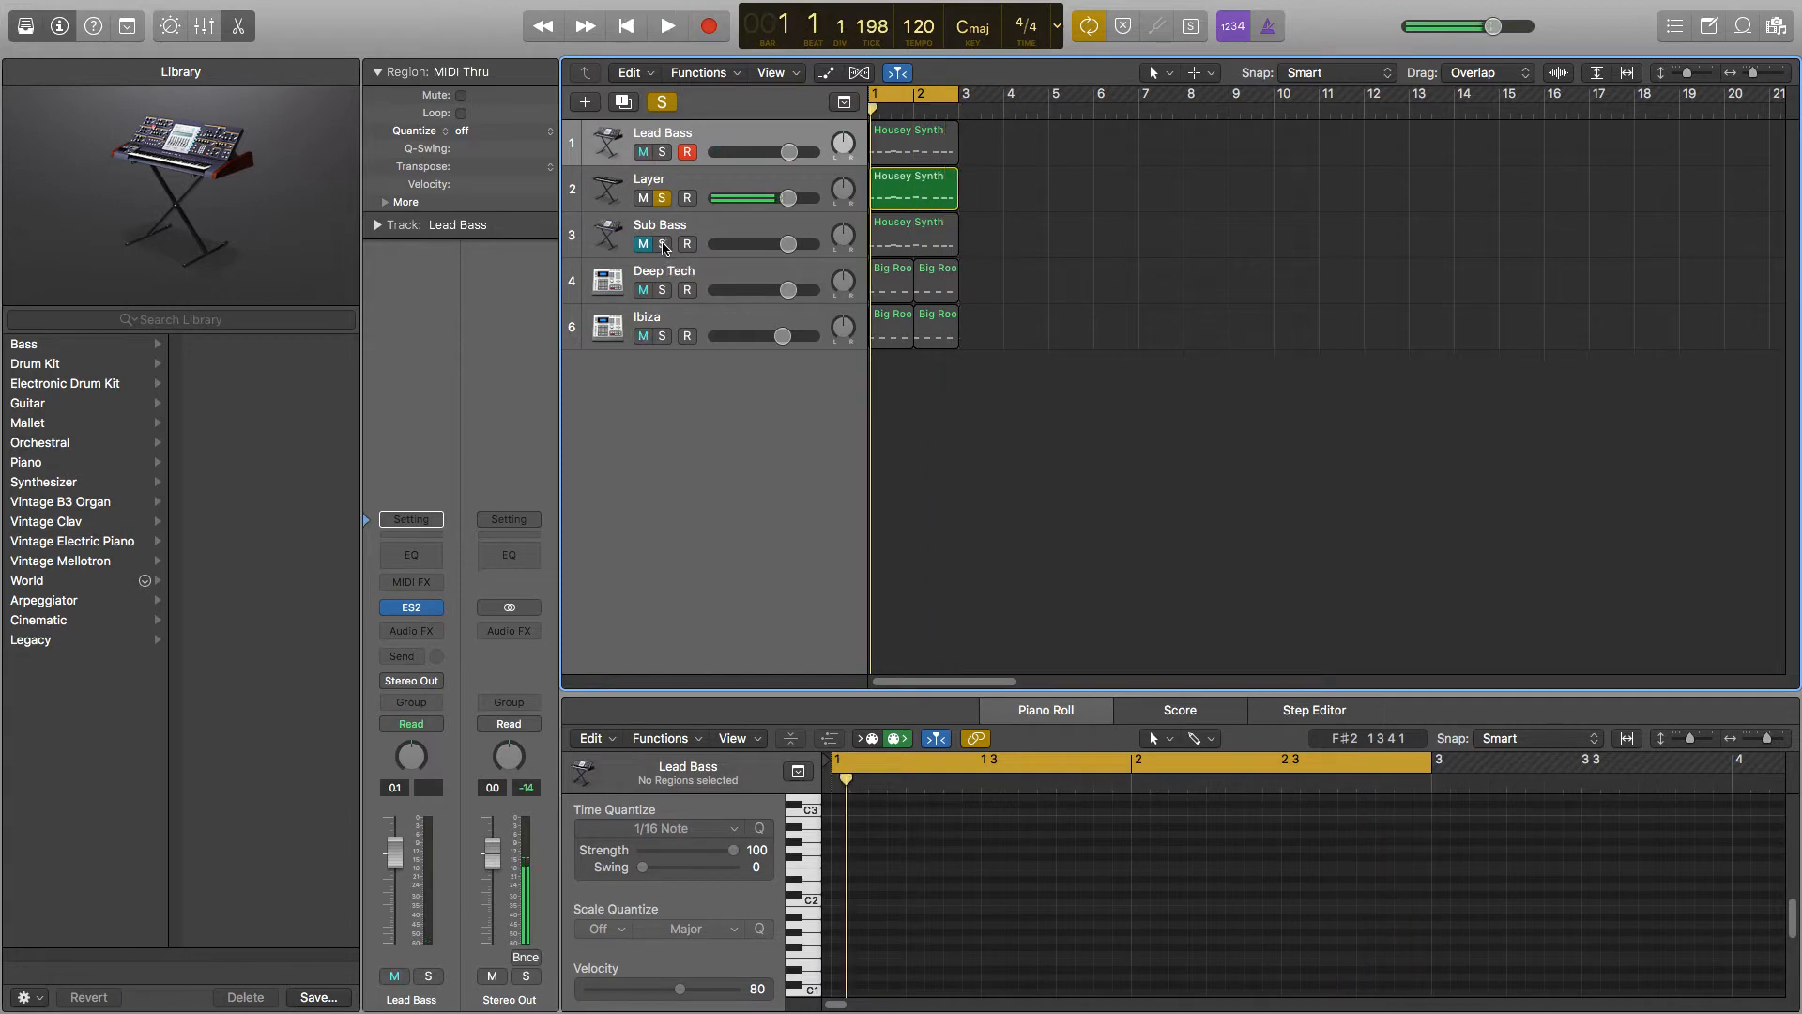
pyautogui.click(663, 244)
pyautogui.press('space')
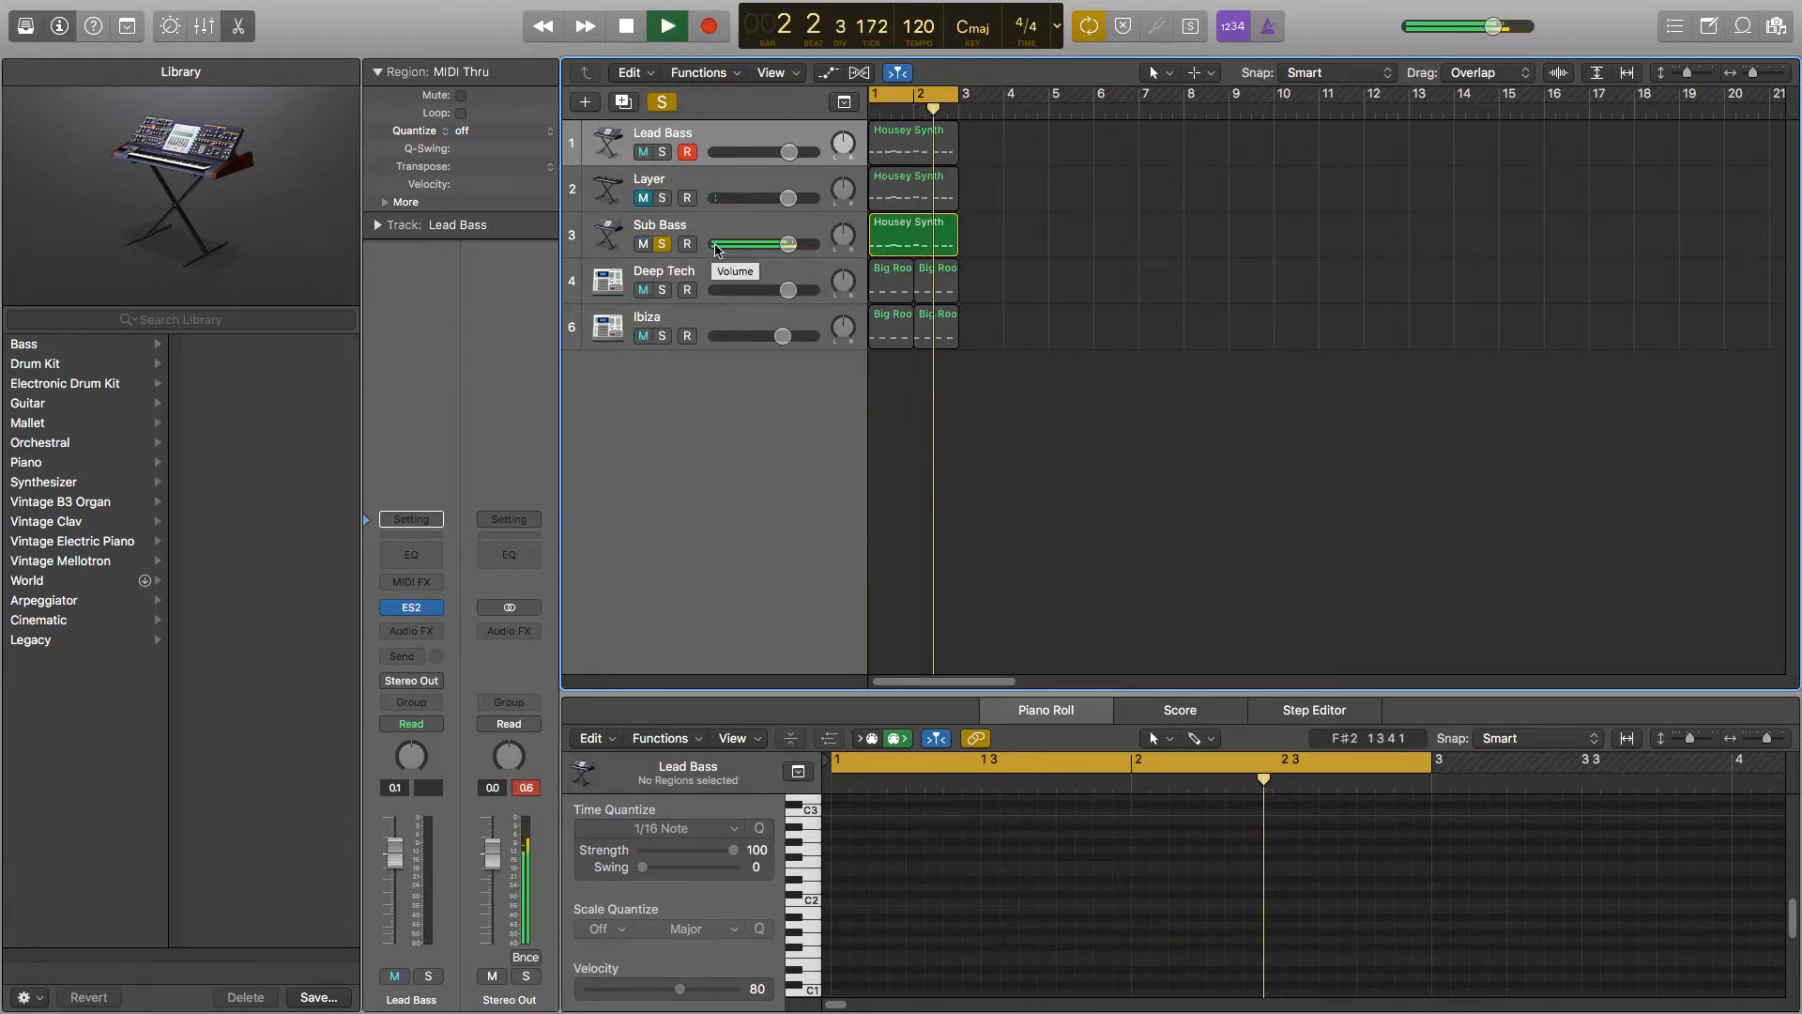
# - Solo the Lead Bass, Layer and Sub Bass tracks together and listen to the combined sound
pyautogui.press('space')
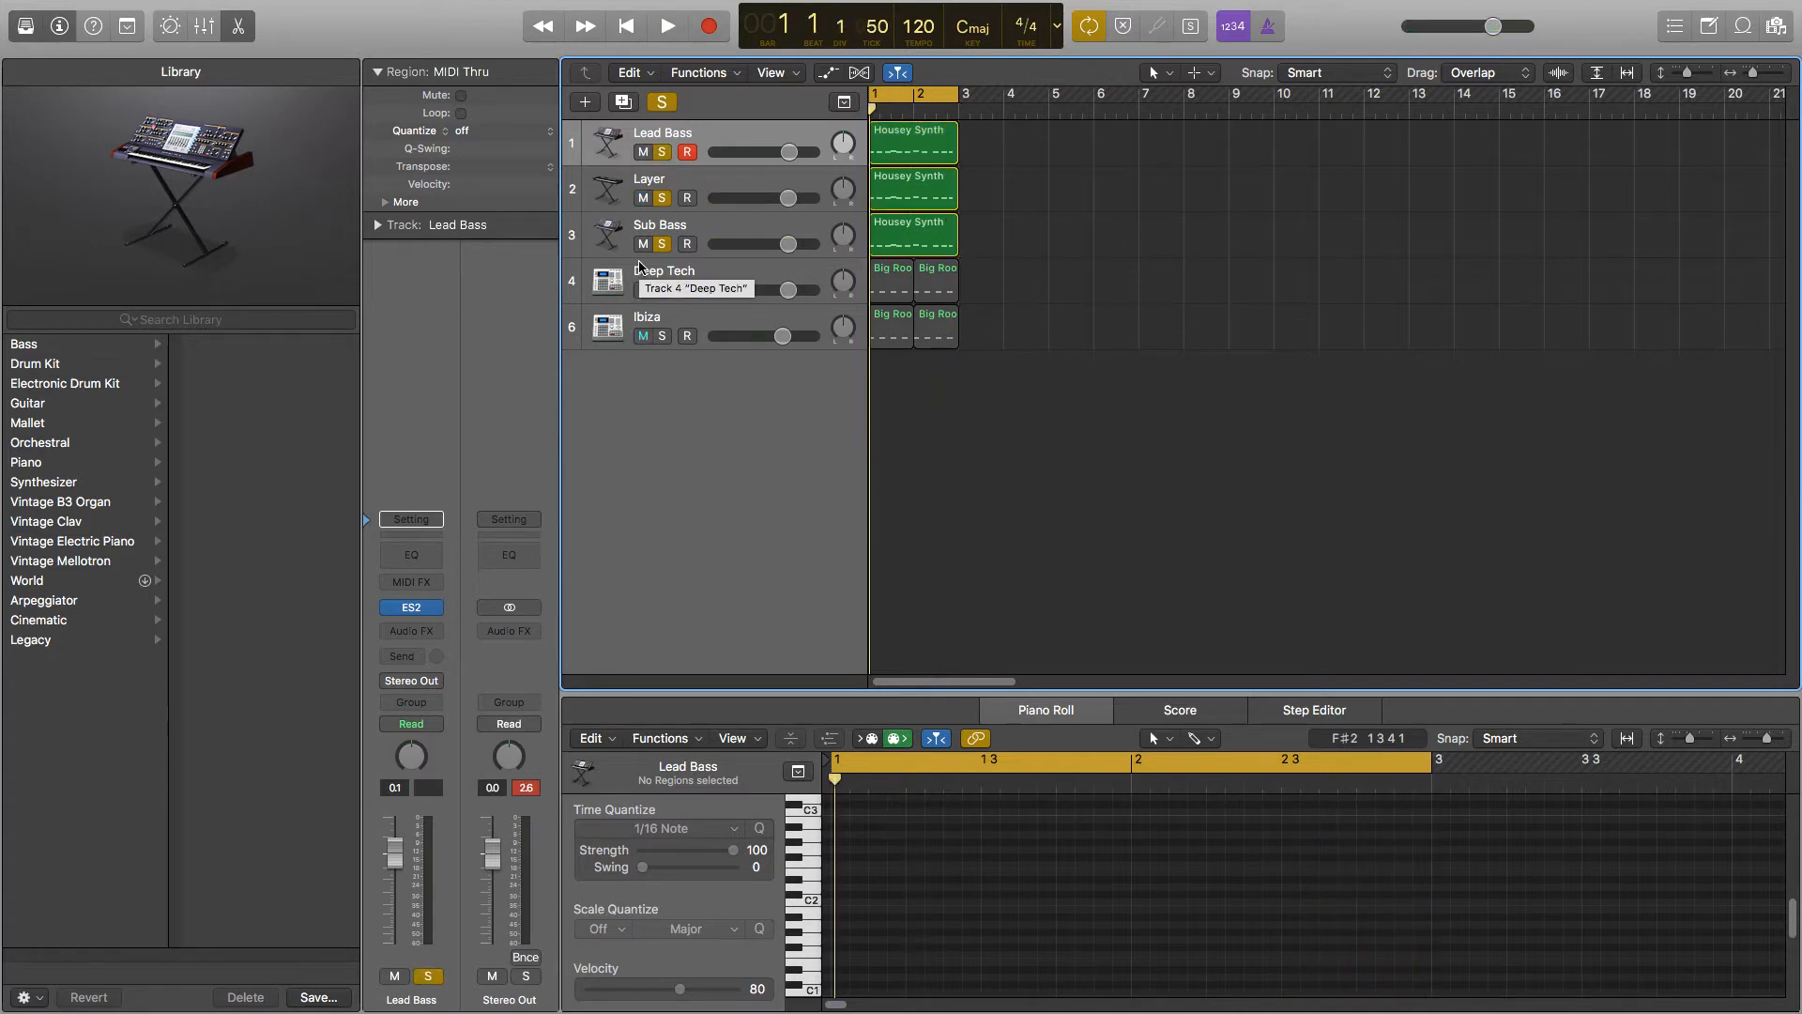
pyautogui.press('space')
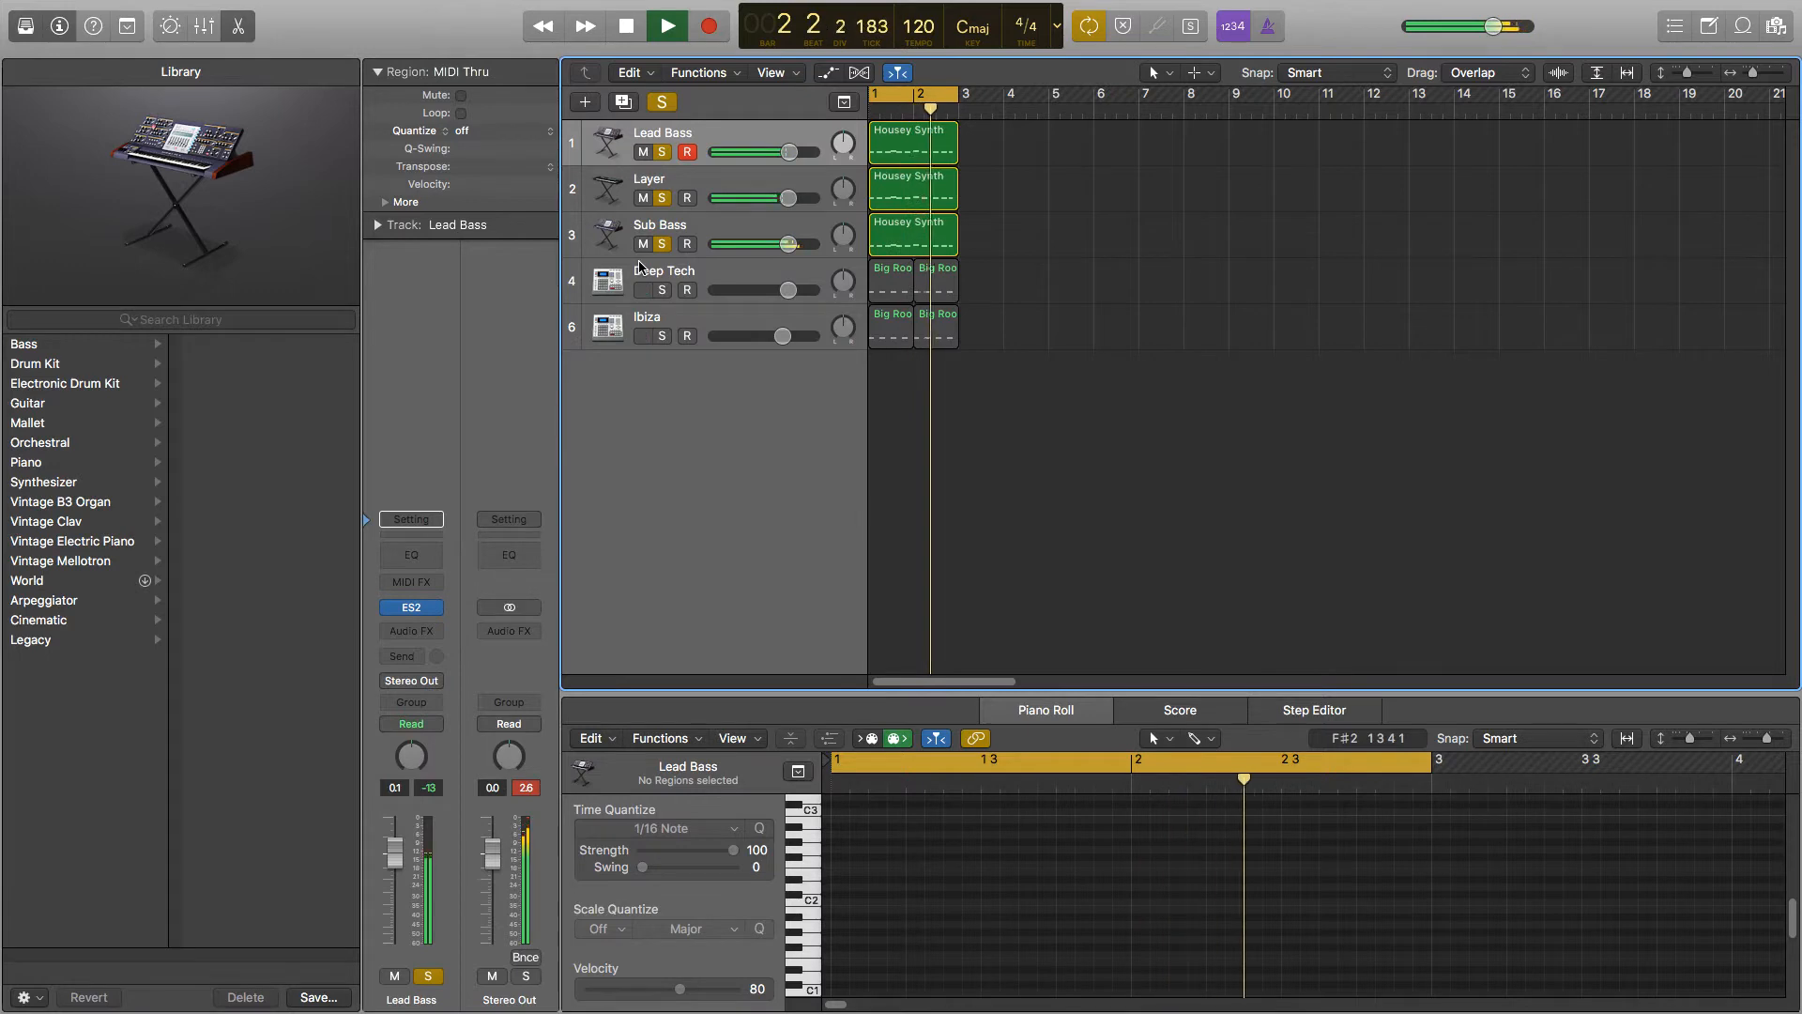
pyautogui.press('space')
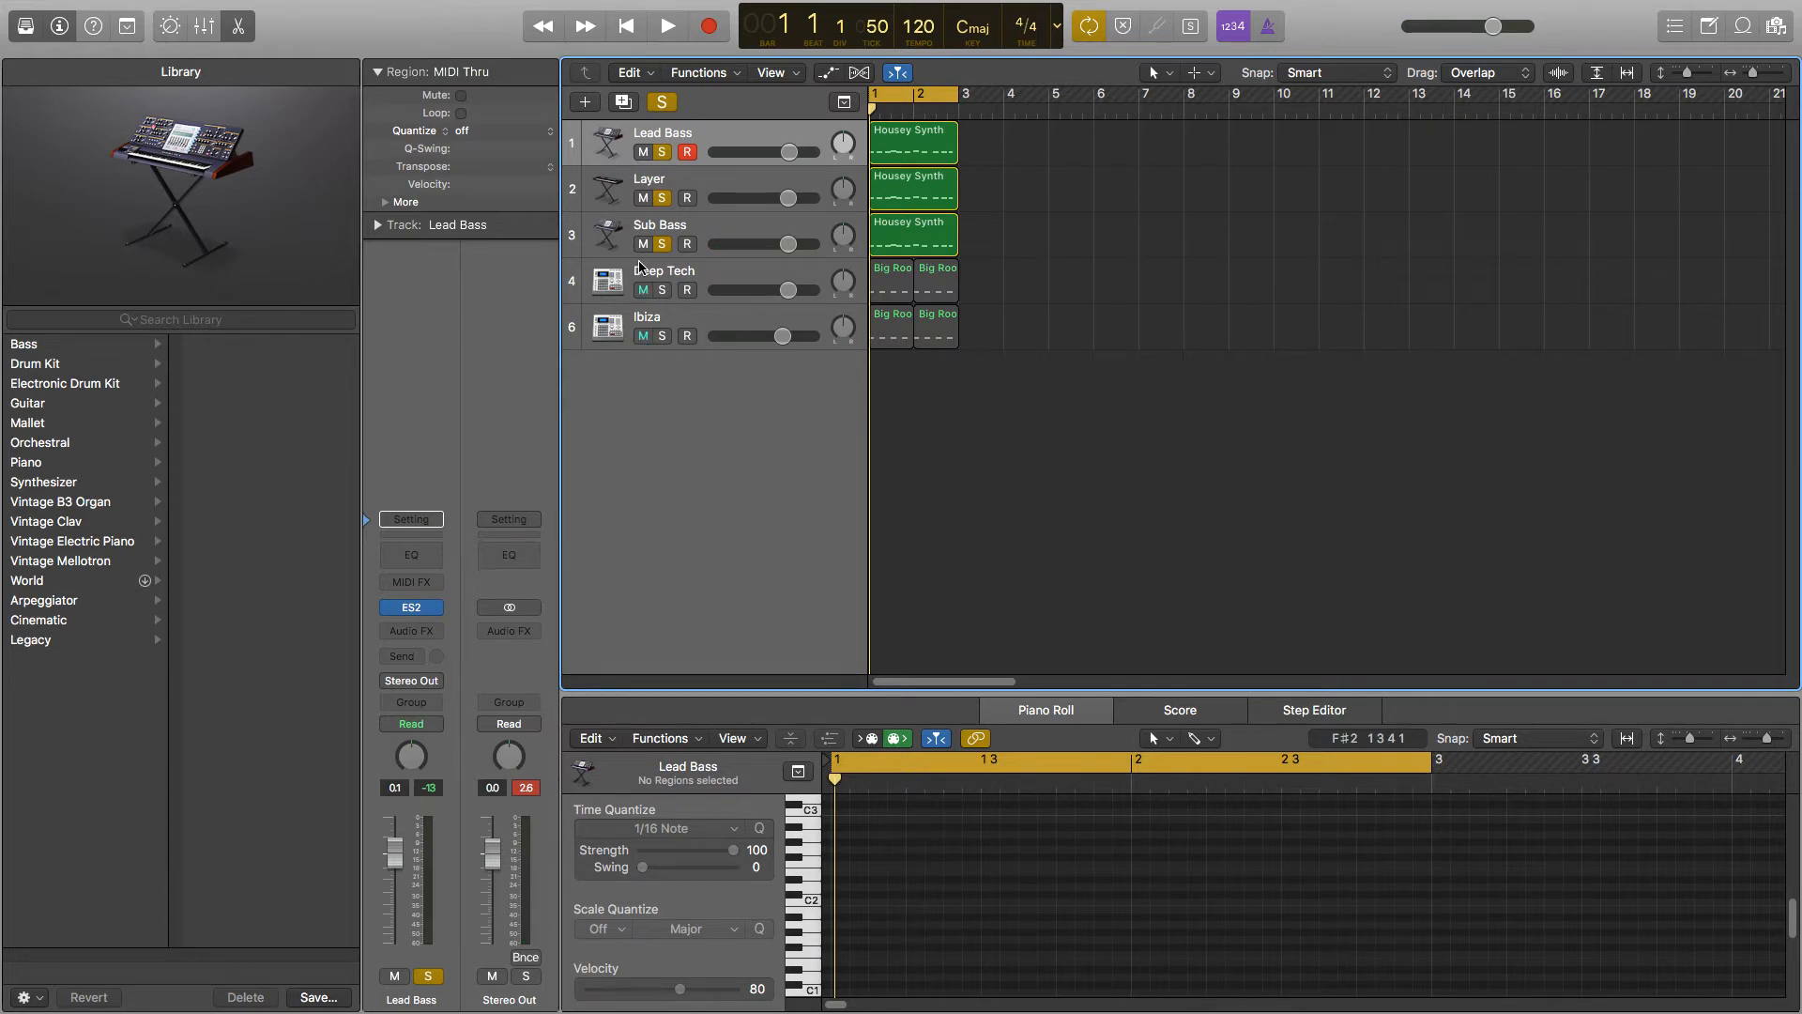
# - With the Sub Bass out of solo, lower the Layer track's volume to -20 dB while playing it against the Lead Bass
pyautogui.click(702, 181)
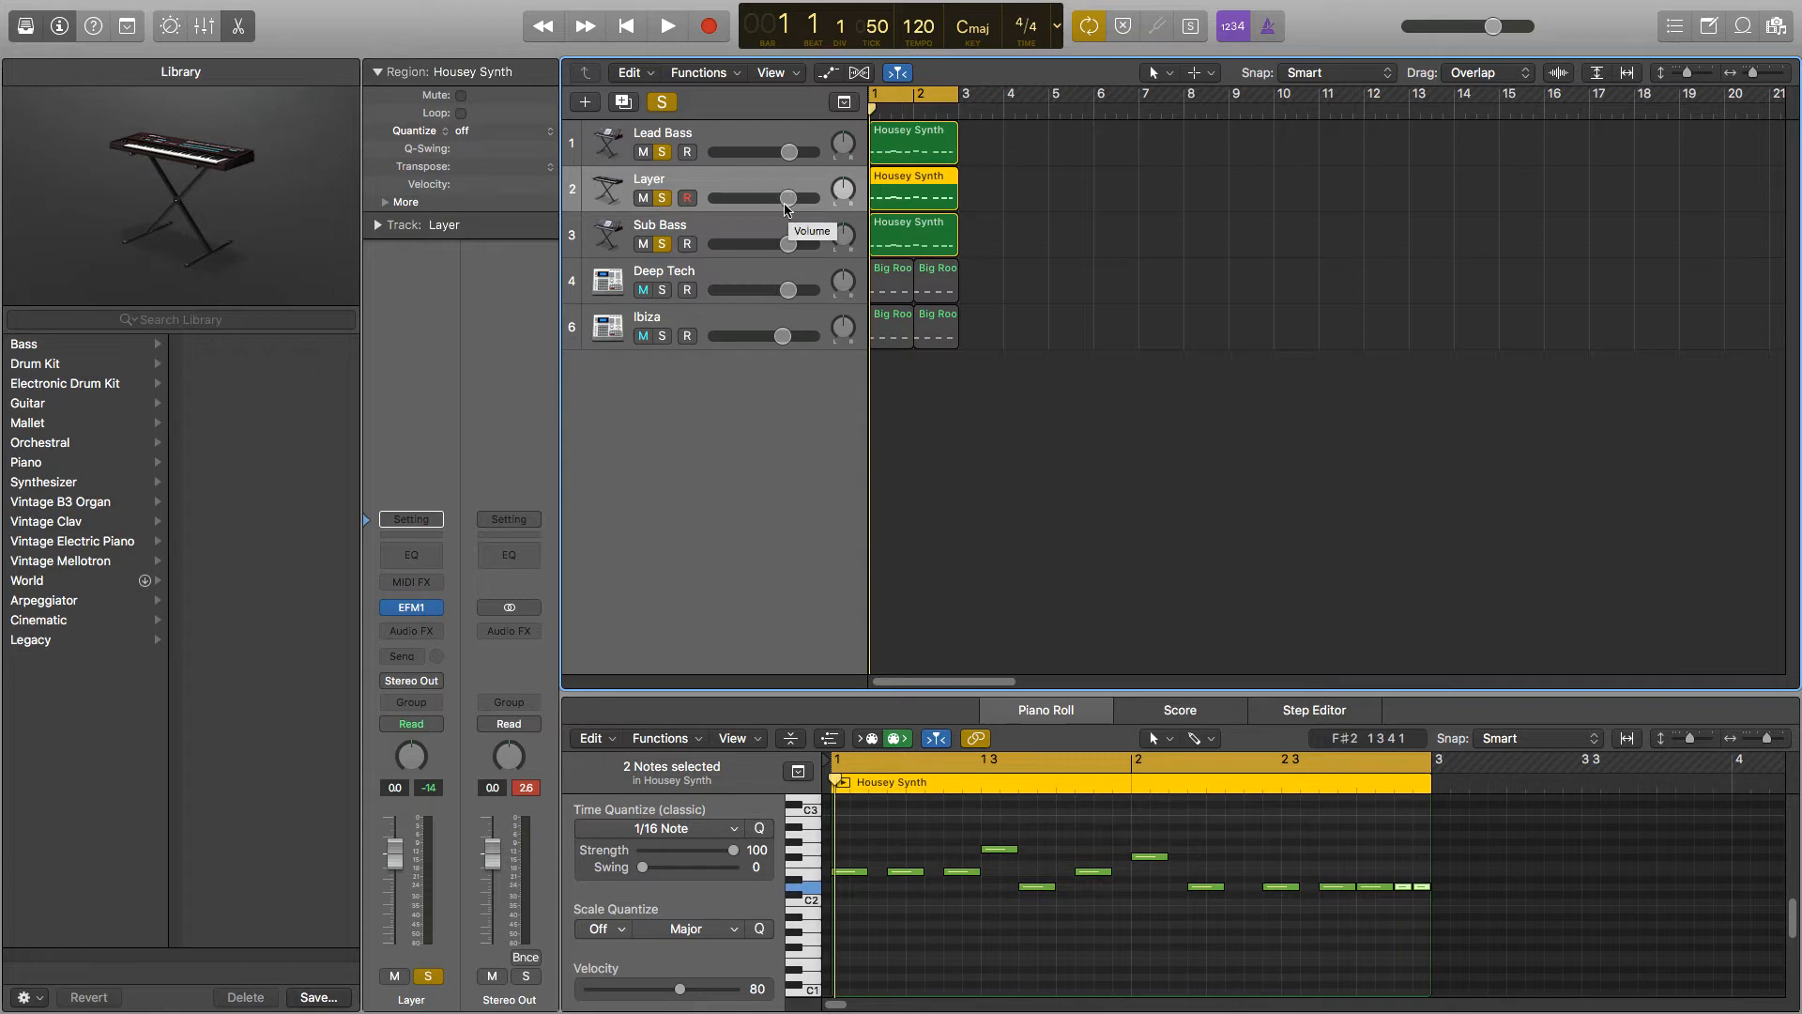
pyautogui.moveTo(788, 198); pyautogui.dragTo(734, 198)
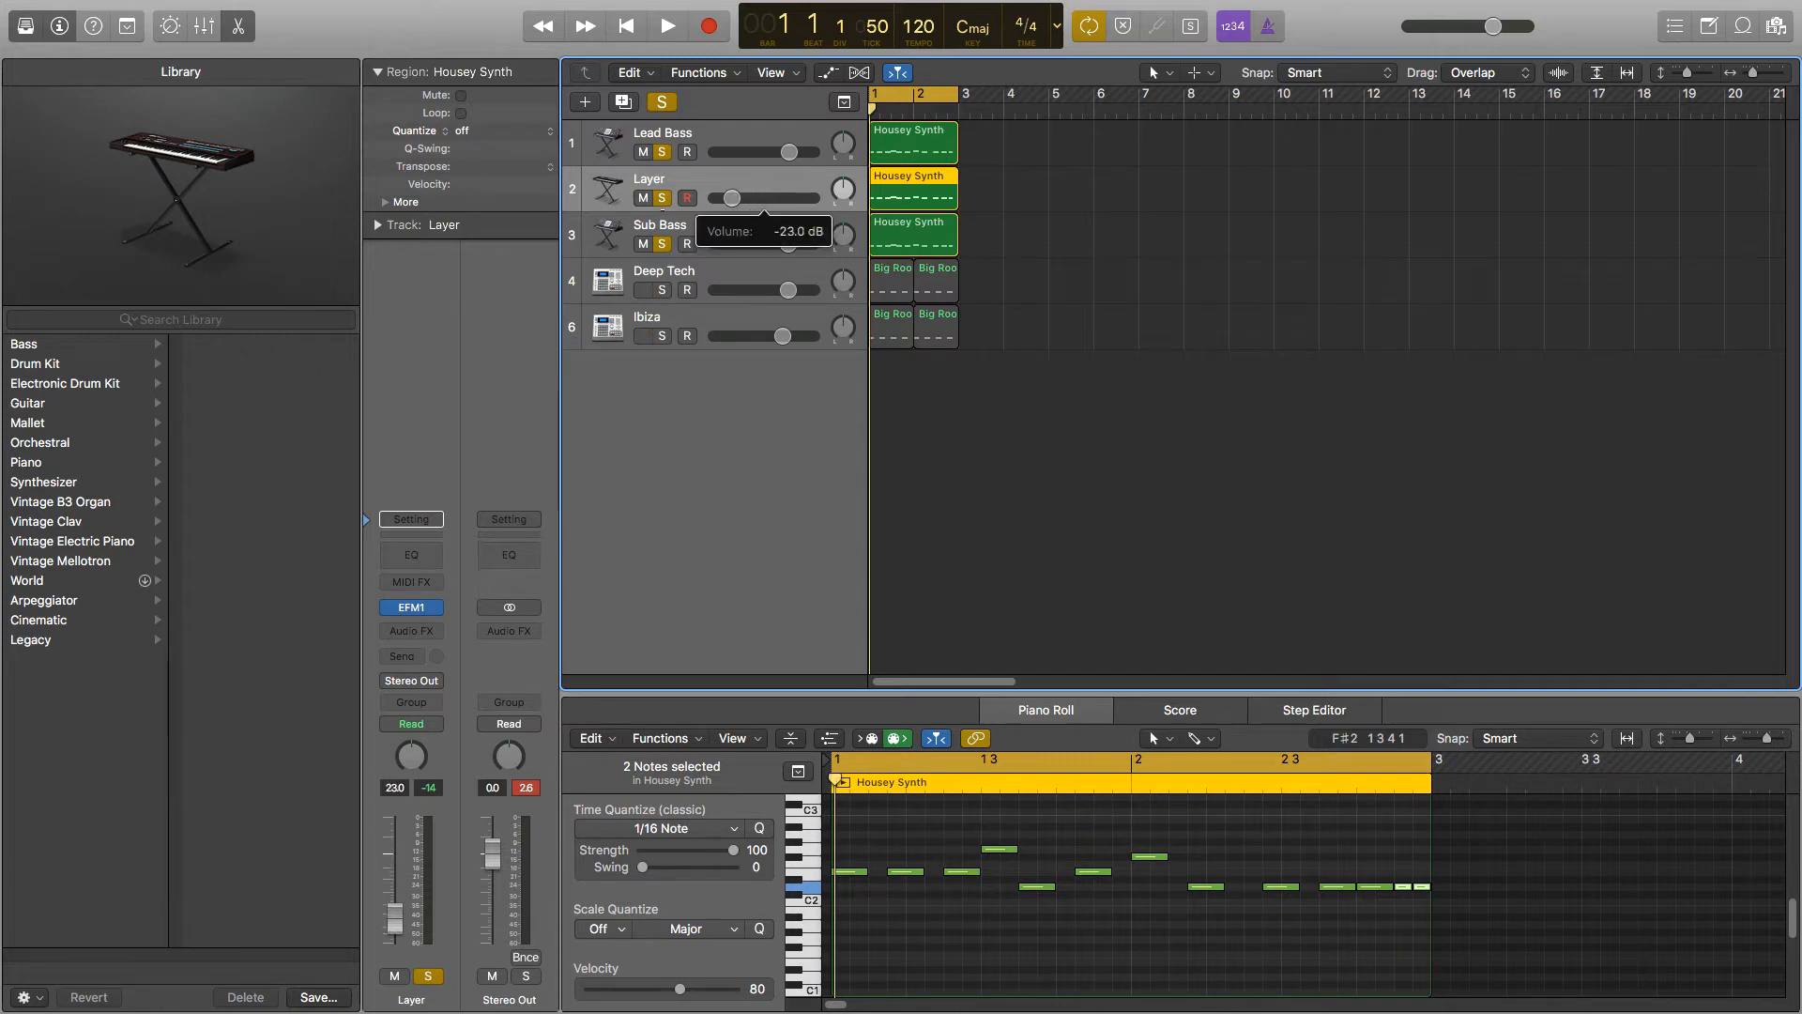
pyautogui.click(664, 245)
pyautogui.press('space')
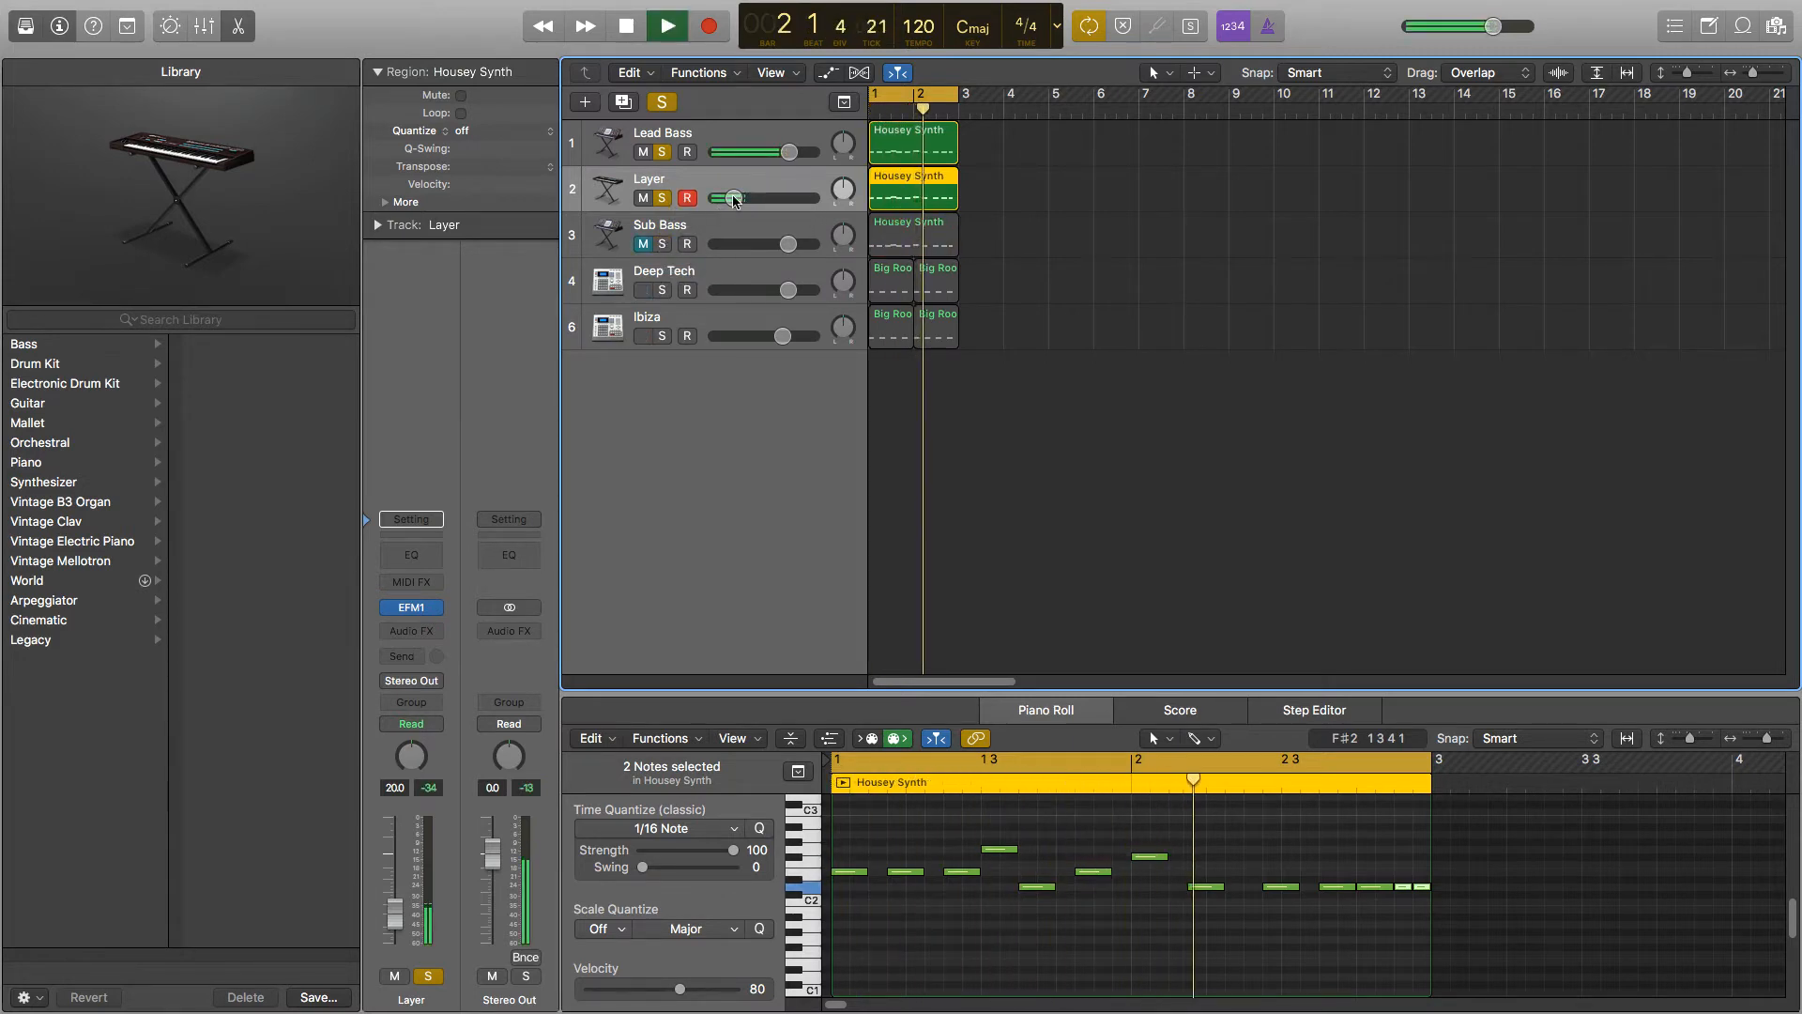
pyautogui.moveTo(735, 200); pyautogui.dragTo(734, 198)
pyautogui.press('space')
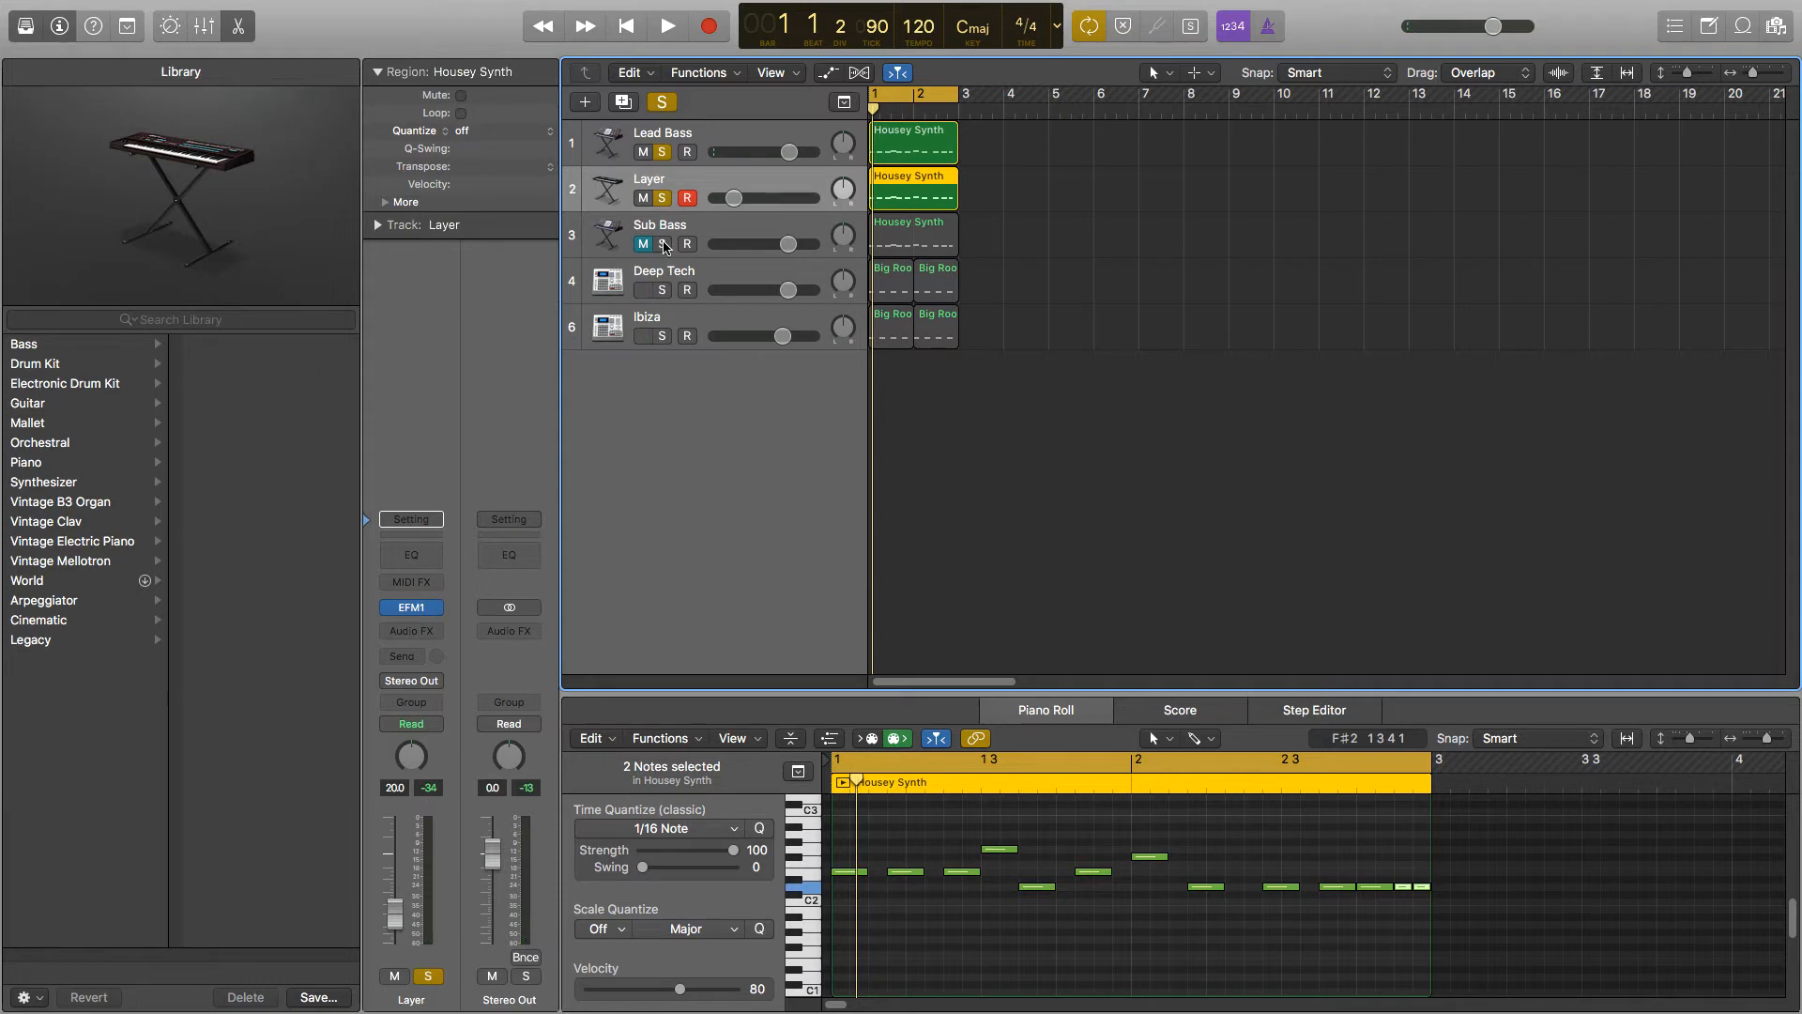
# - Bring the Sub Bass back into solo and lower its volume to -14.6 dB during playback
pyautogui.click(664, 244)
pyautogui.press('space')
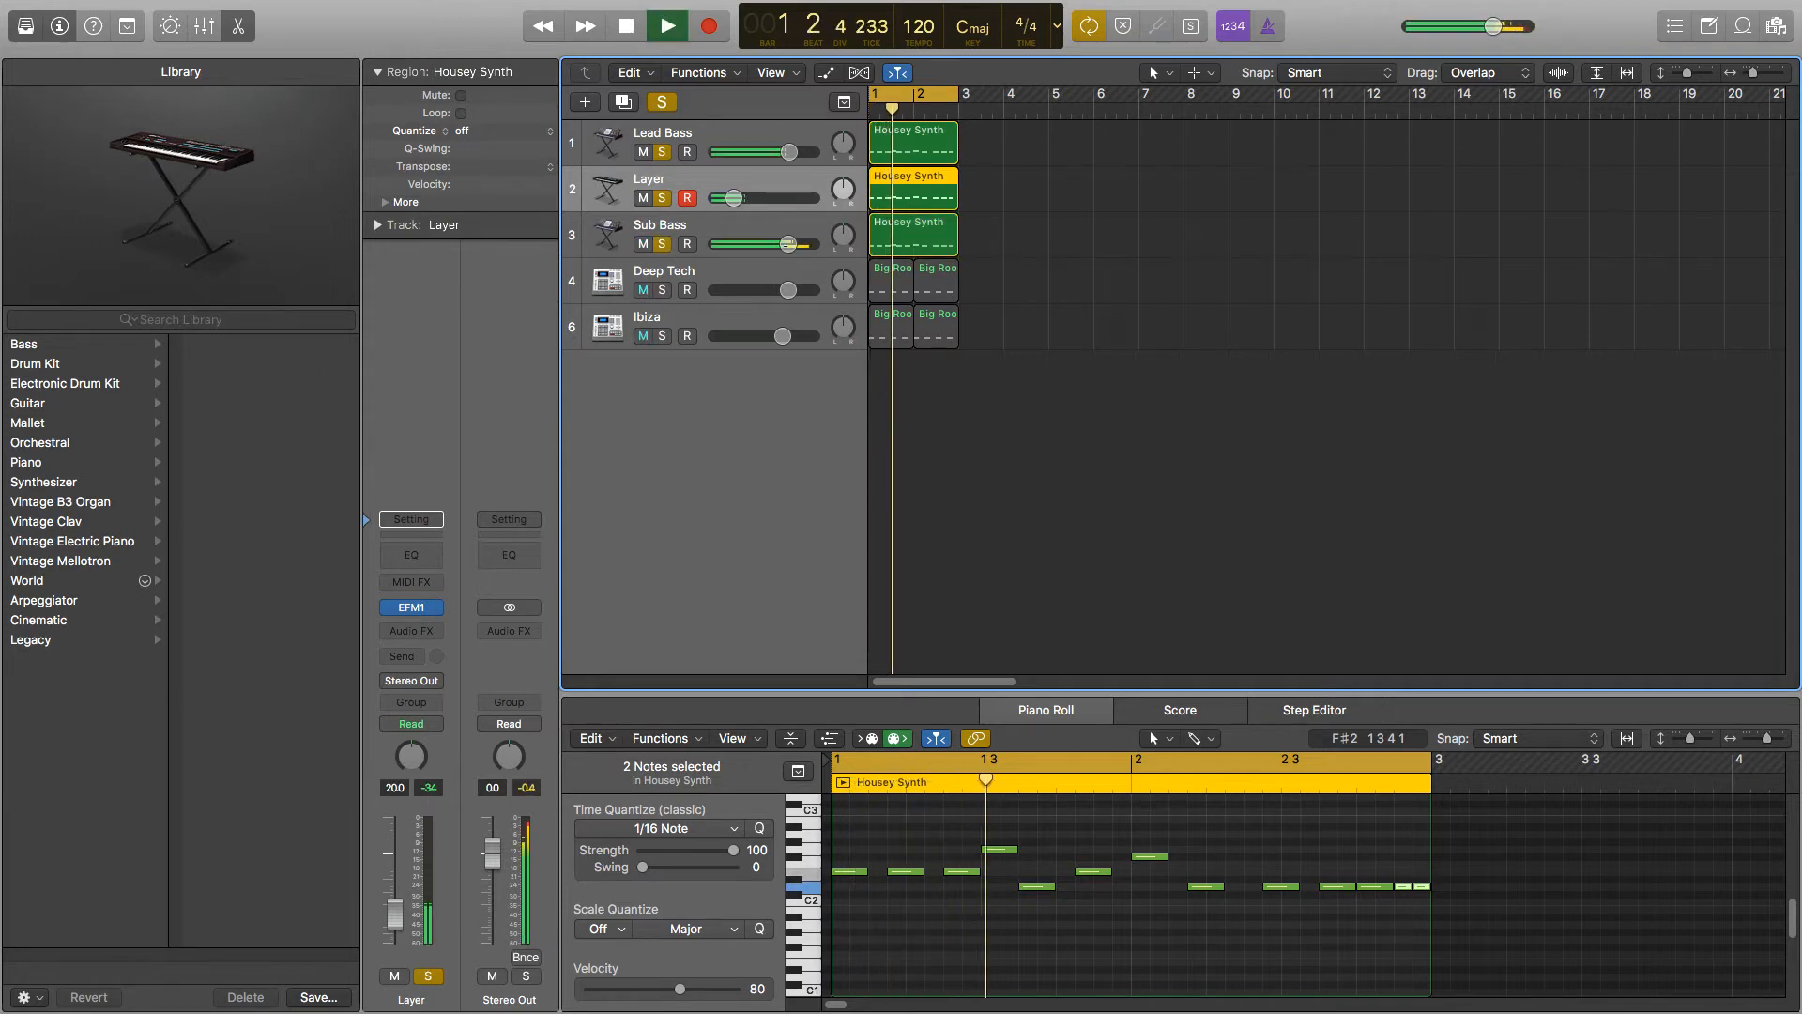
pyautogui.moveTo(788, 244); pyautogui.dragTo(690, 269)
pyautogui.press('space')
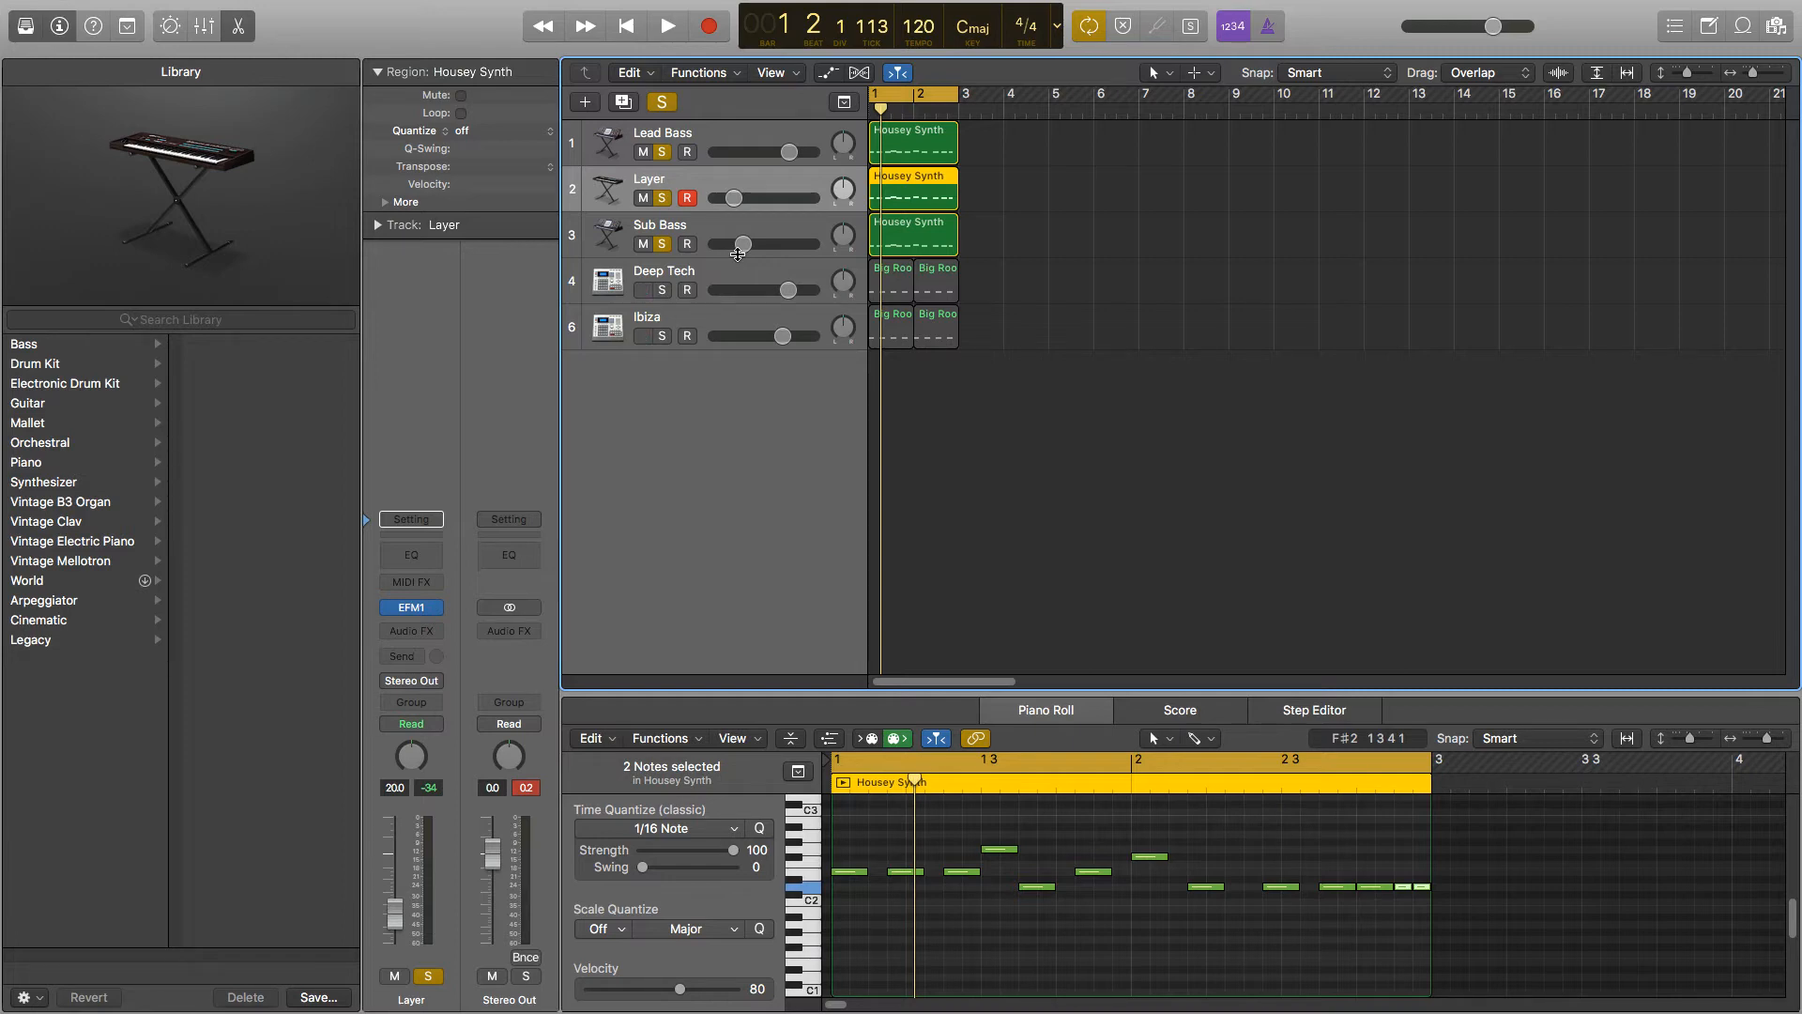
# - Add a Channel EQ to the Sub Bass with a 40 Hz low cut and a 100 Hz high cut, both at 48 dB/Oct
pyautogui.click(721, 239)
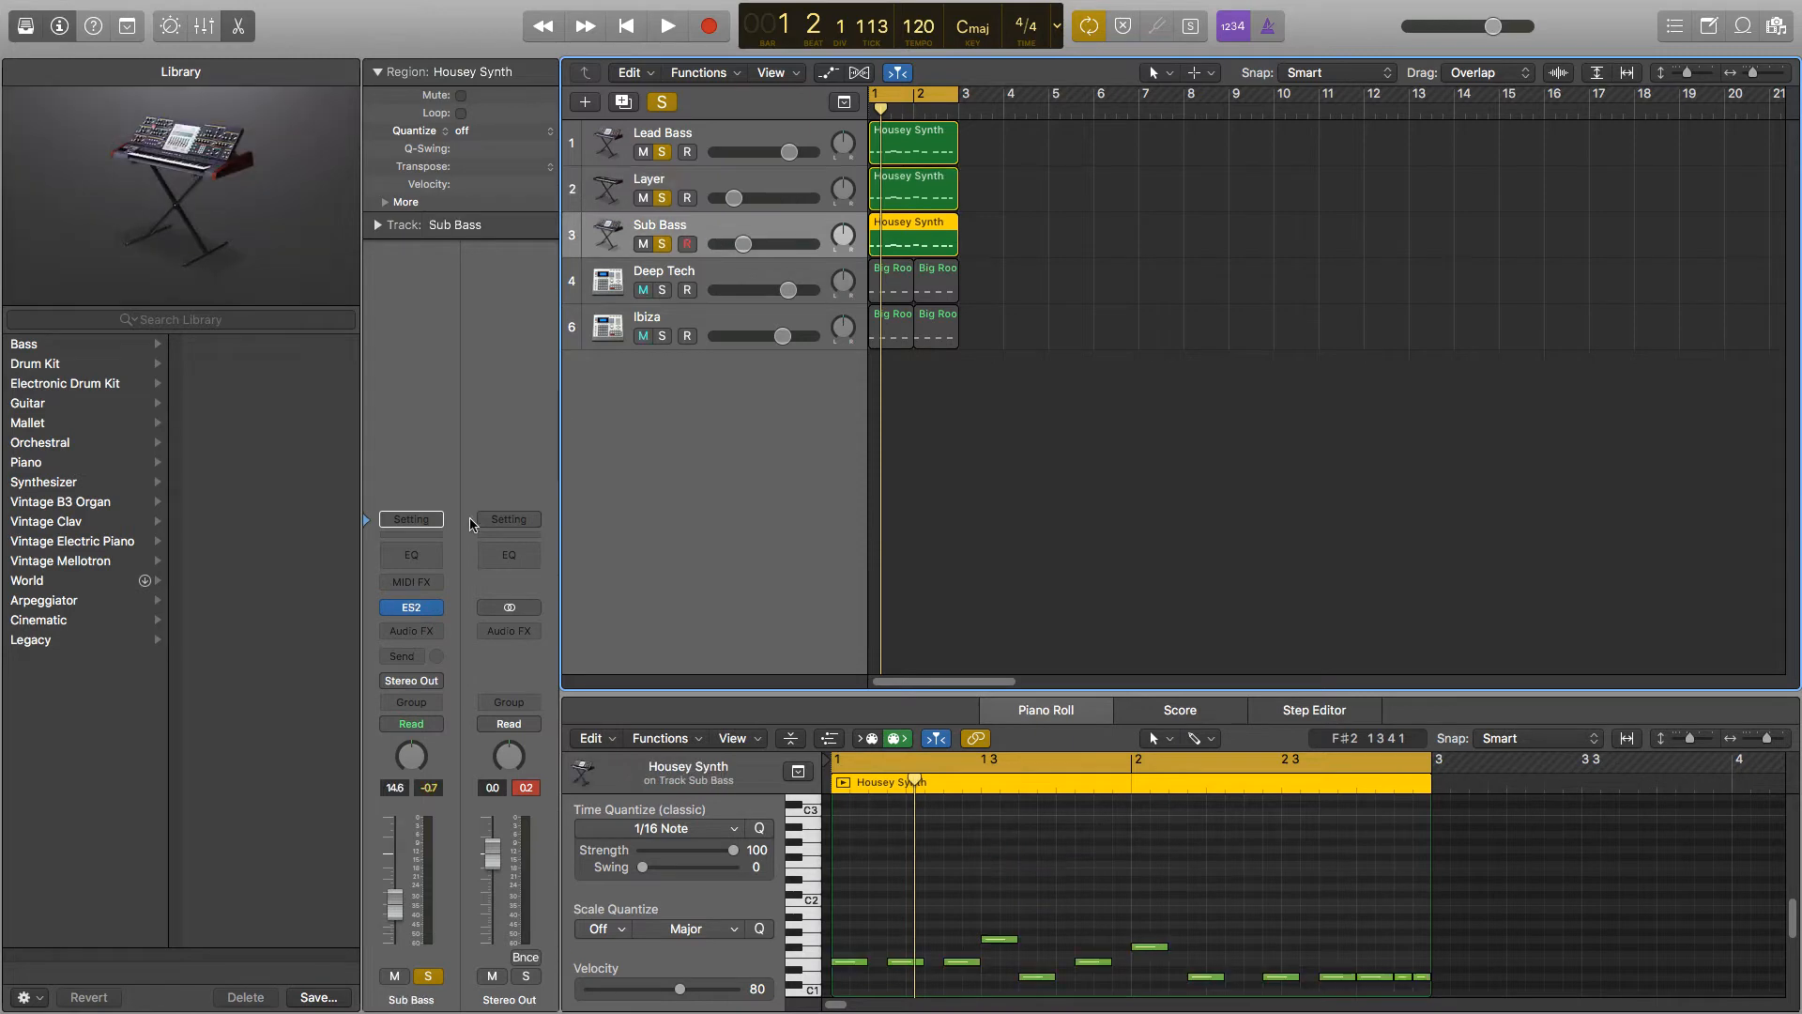
pyautogui.click(412, 554)
pyautogui.click(110, 149)
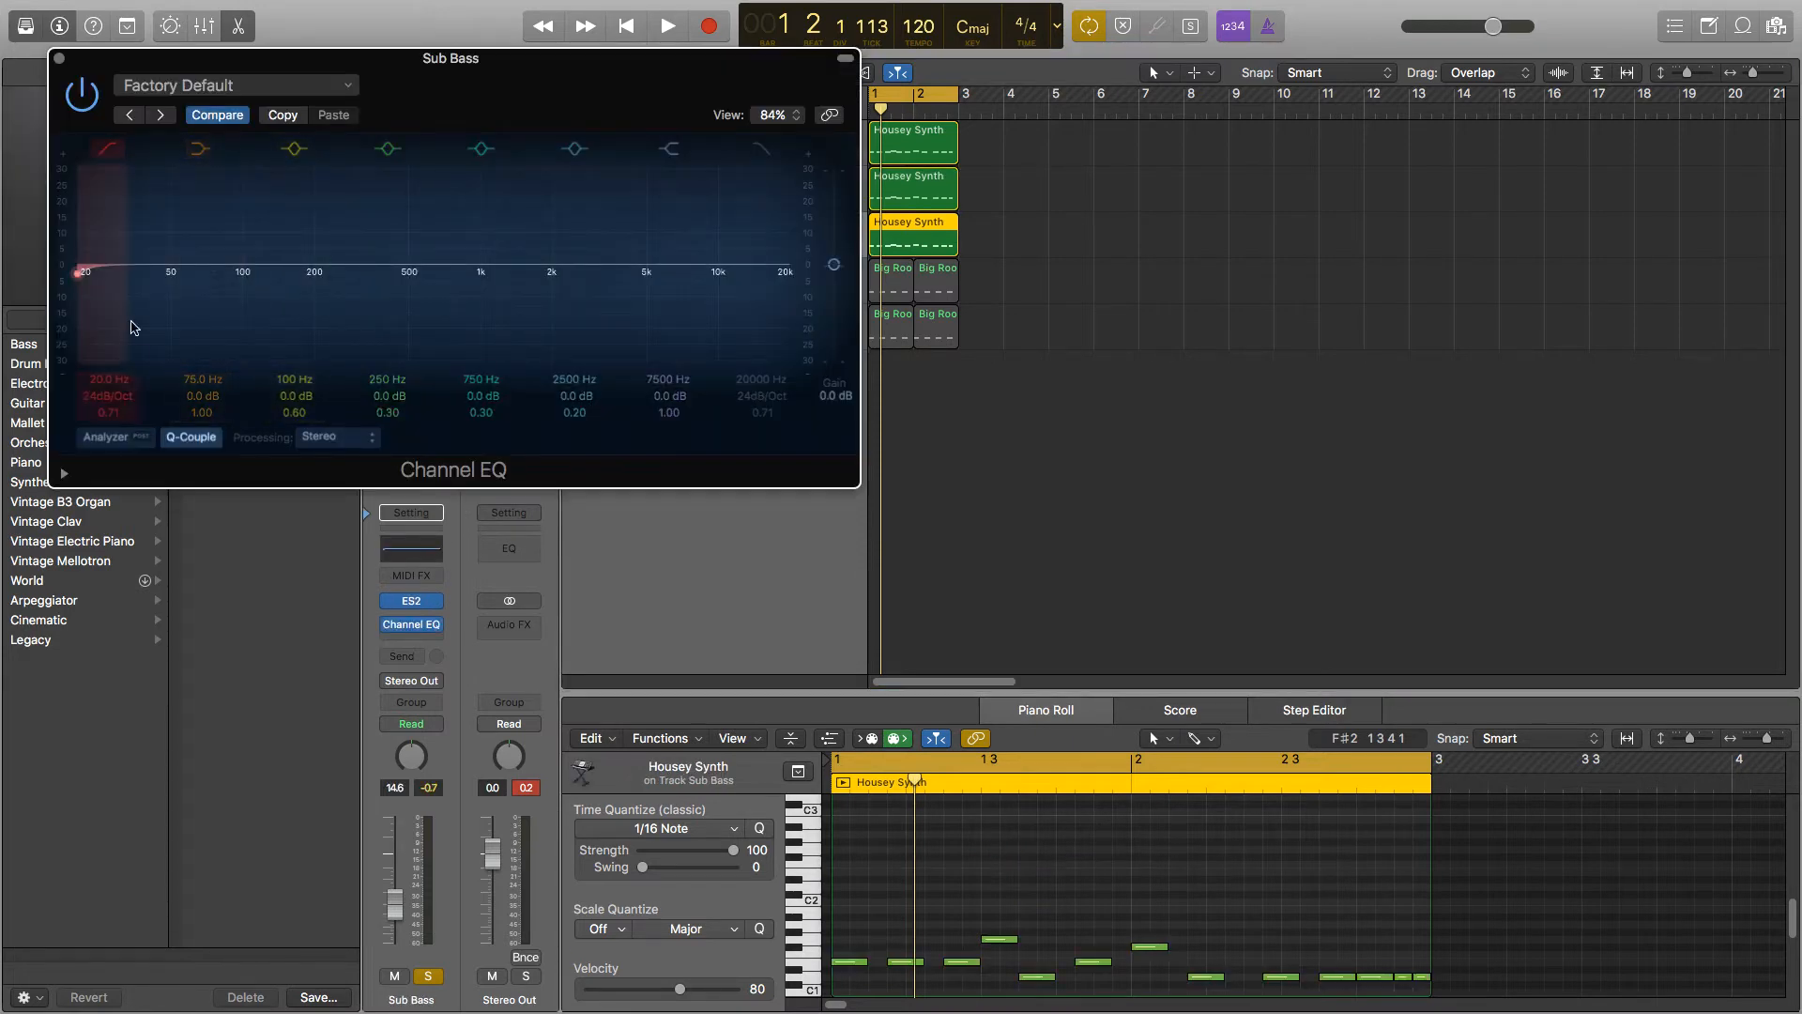
pyautogui.moveTo(119, 395); pyautogui.dragTo(118, 365)
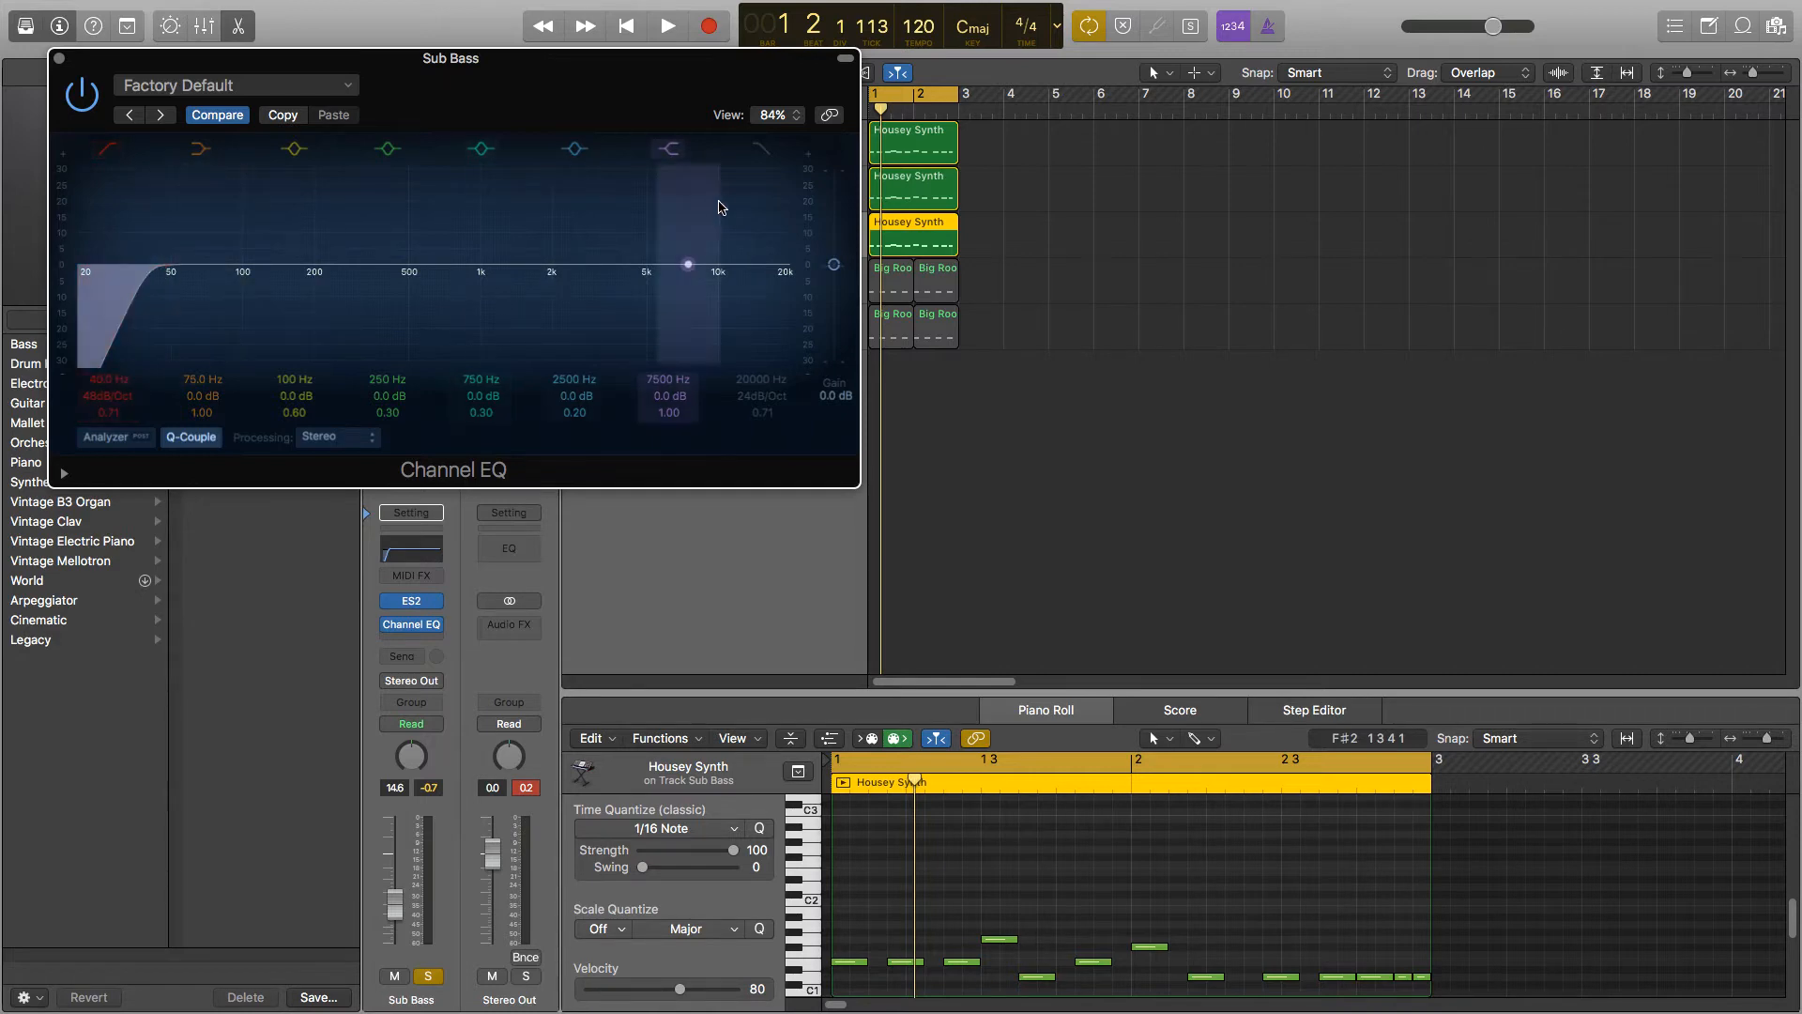
pyautogui.click(762, 149)
pyautogui.moveTo(766, 398); pyautogui.dragTo(761, 466)
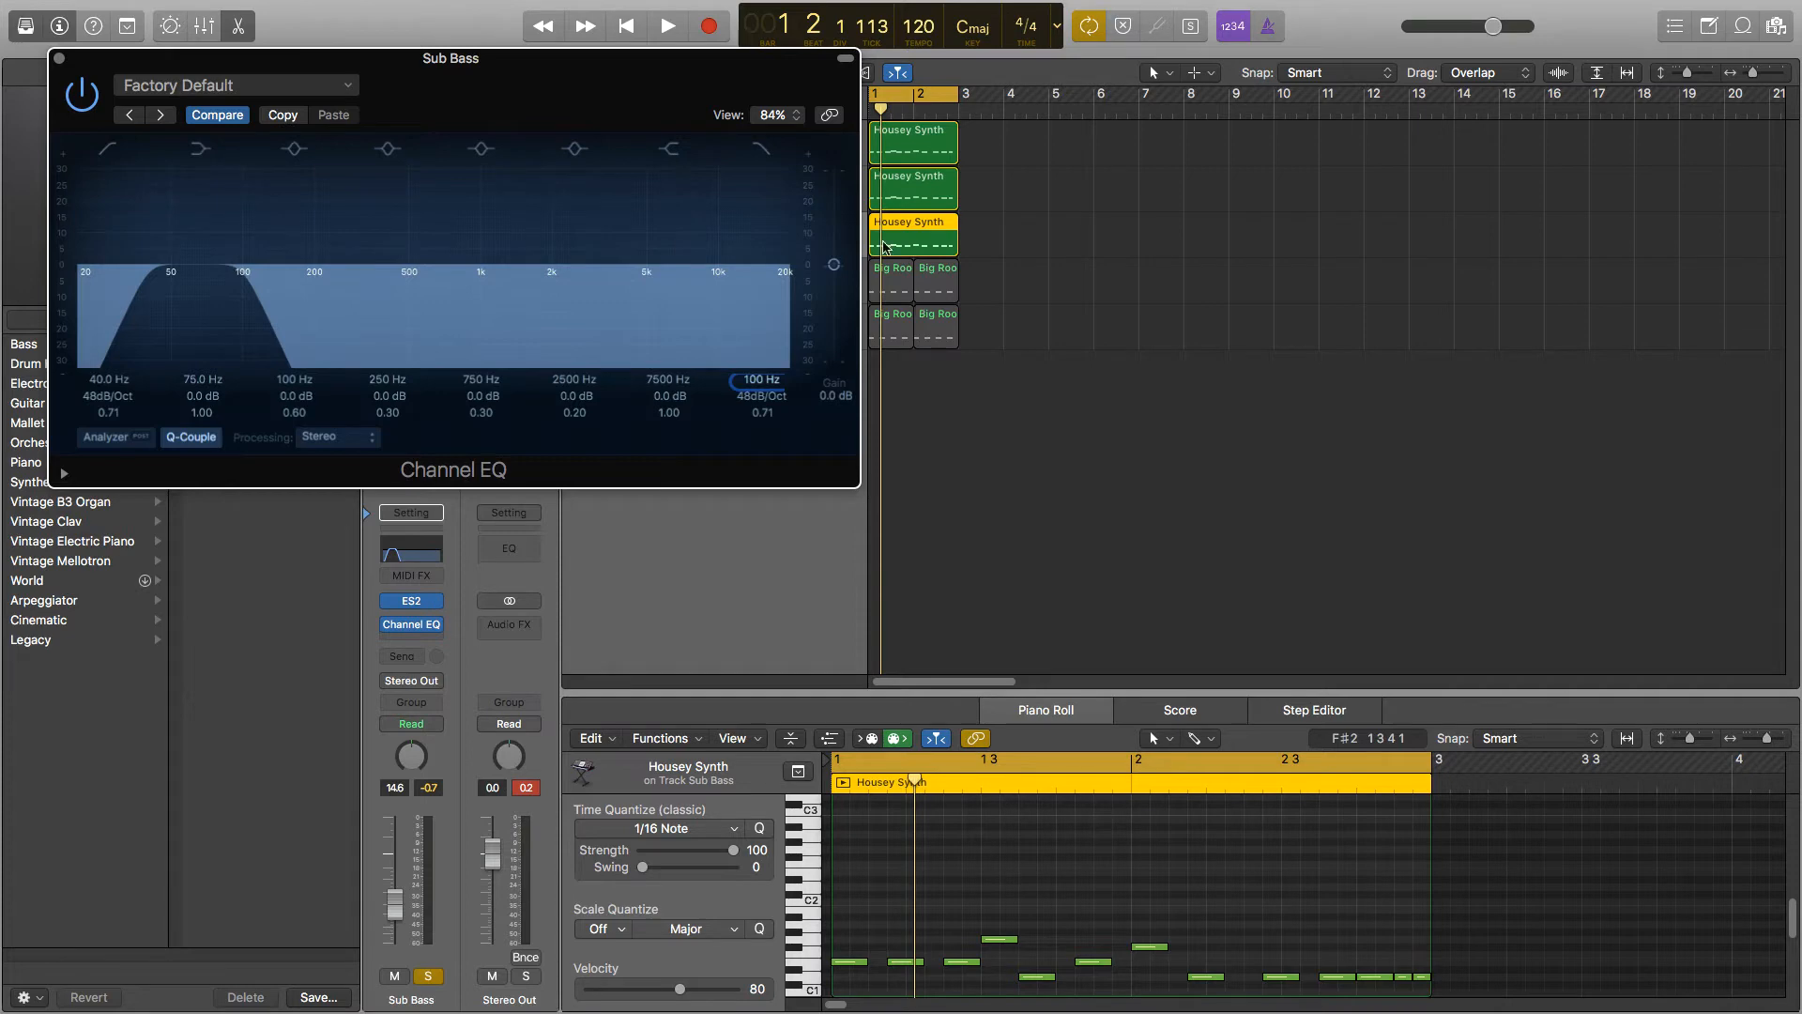
pyautogui.click(60, 60)
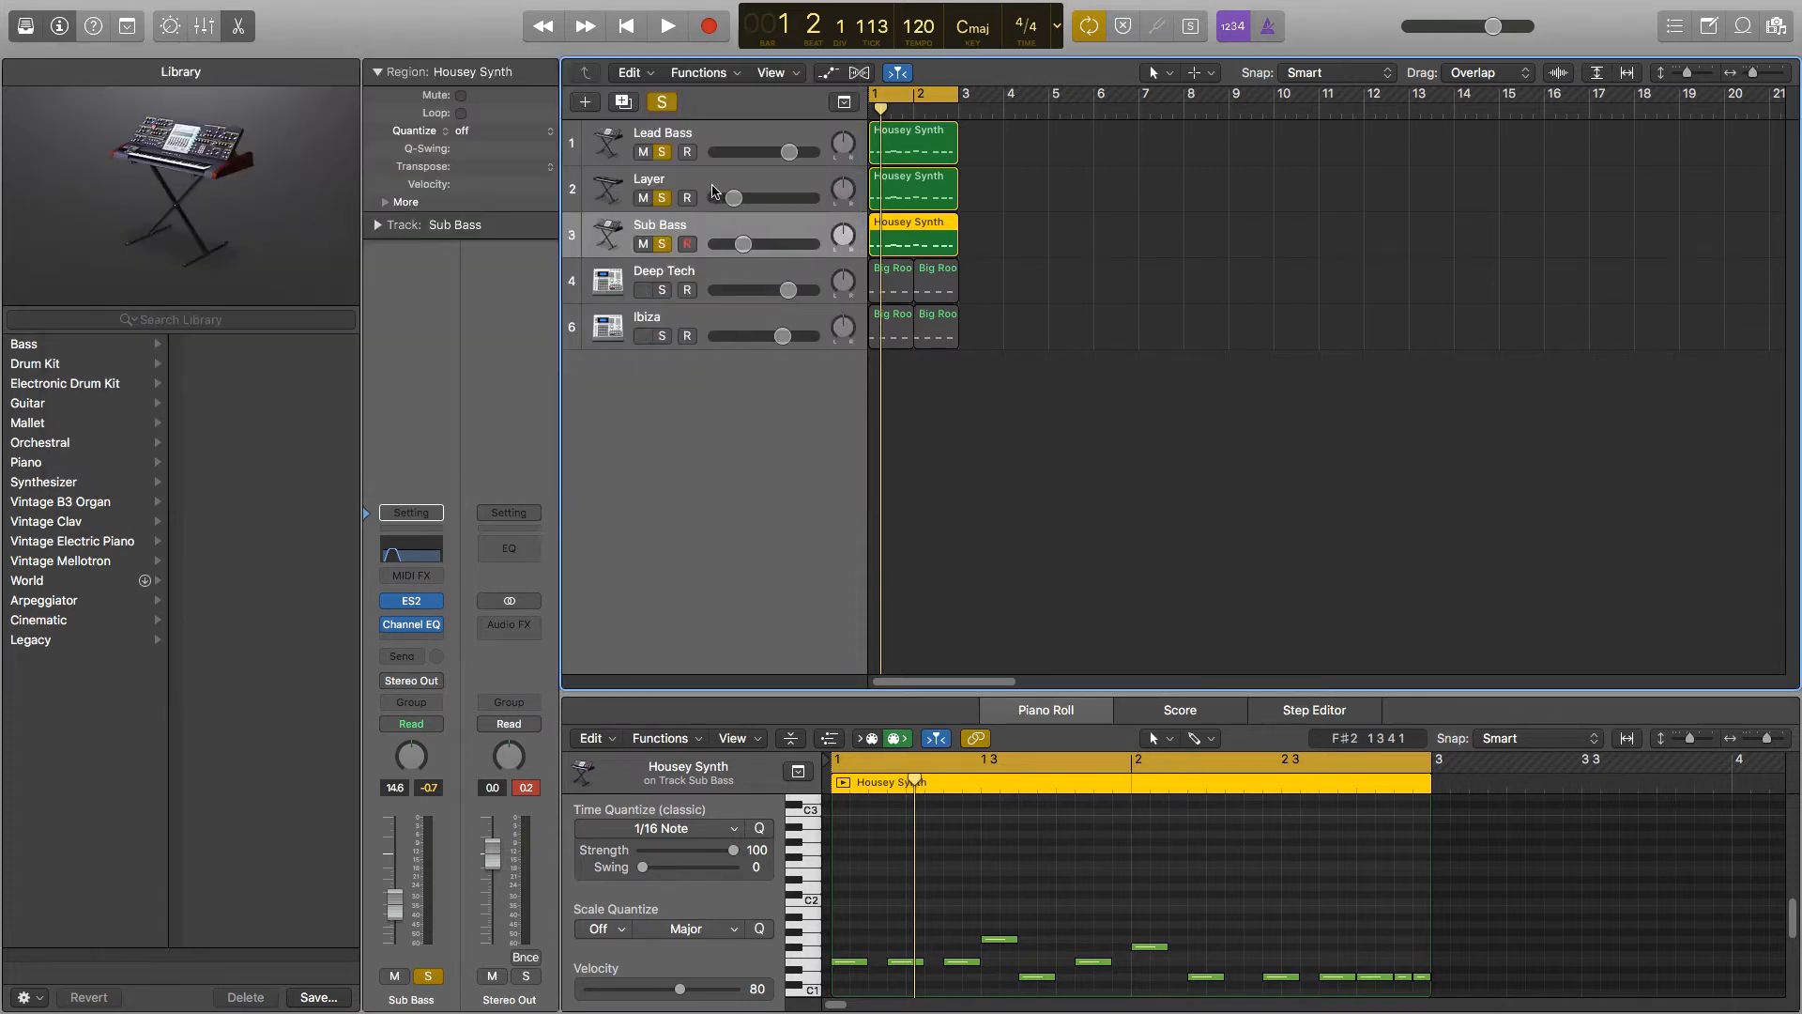
# - Add a Channel EQ to the Layer track with a low cut at 99 Hz and a 48 dB/Oct slope
pyautogui.press('Up')
pyautogui.click(431, 562)
pyautogui.click(108, 148)
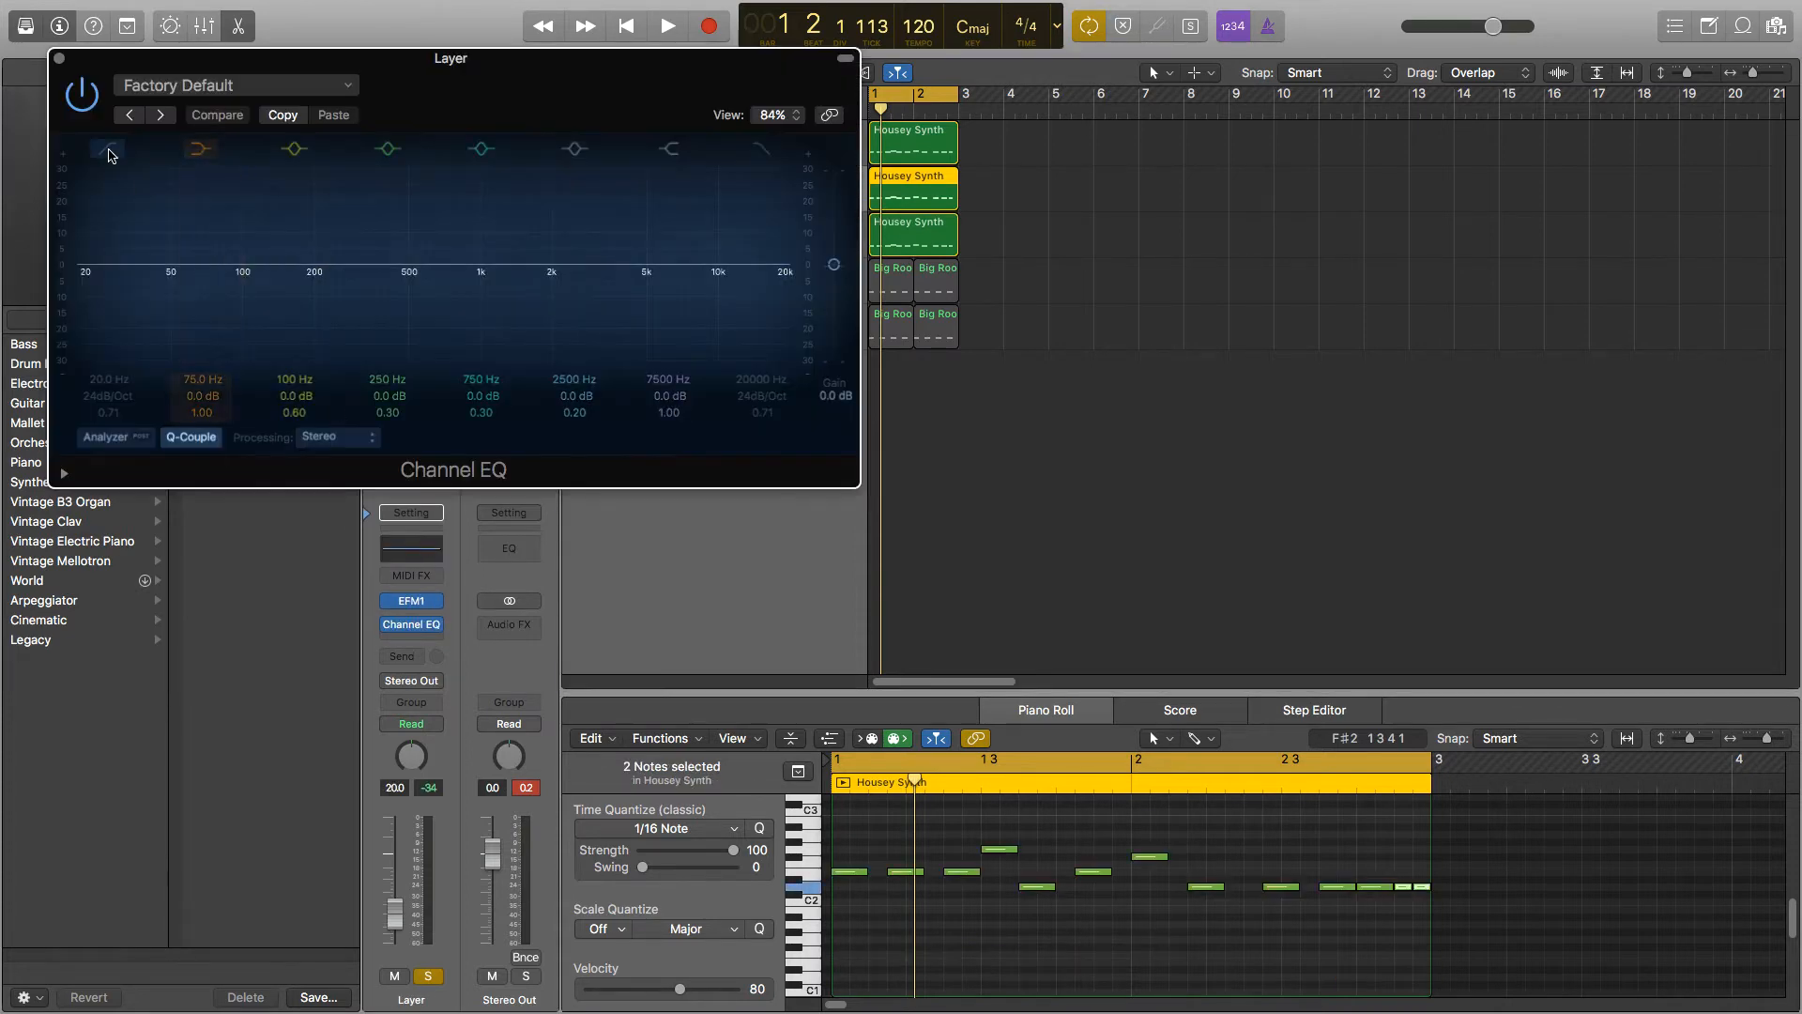
pyautogui.moveTo(112, 394); pyautogui.dragTo(113, 362)
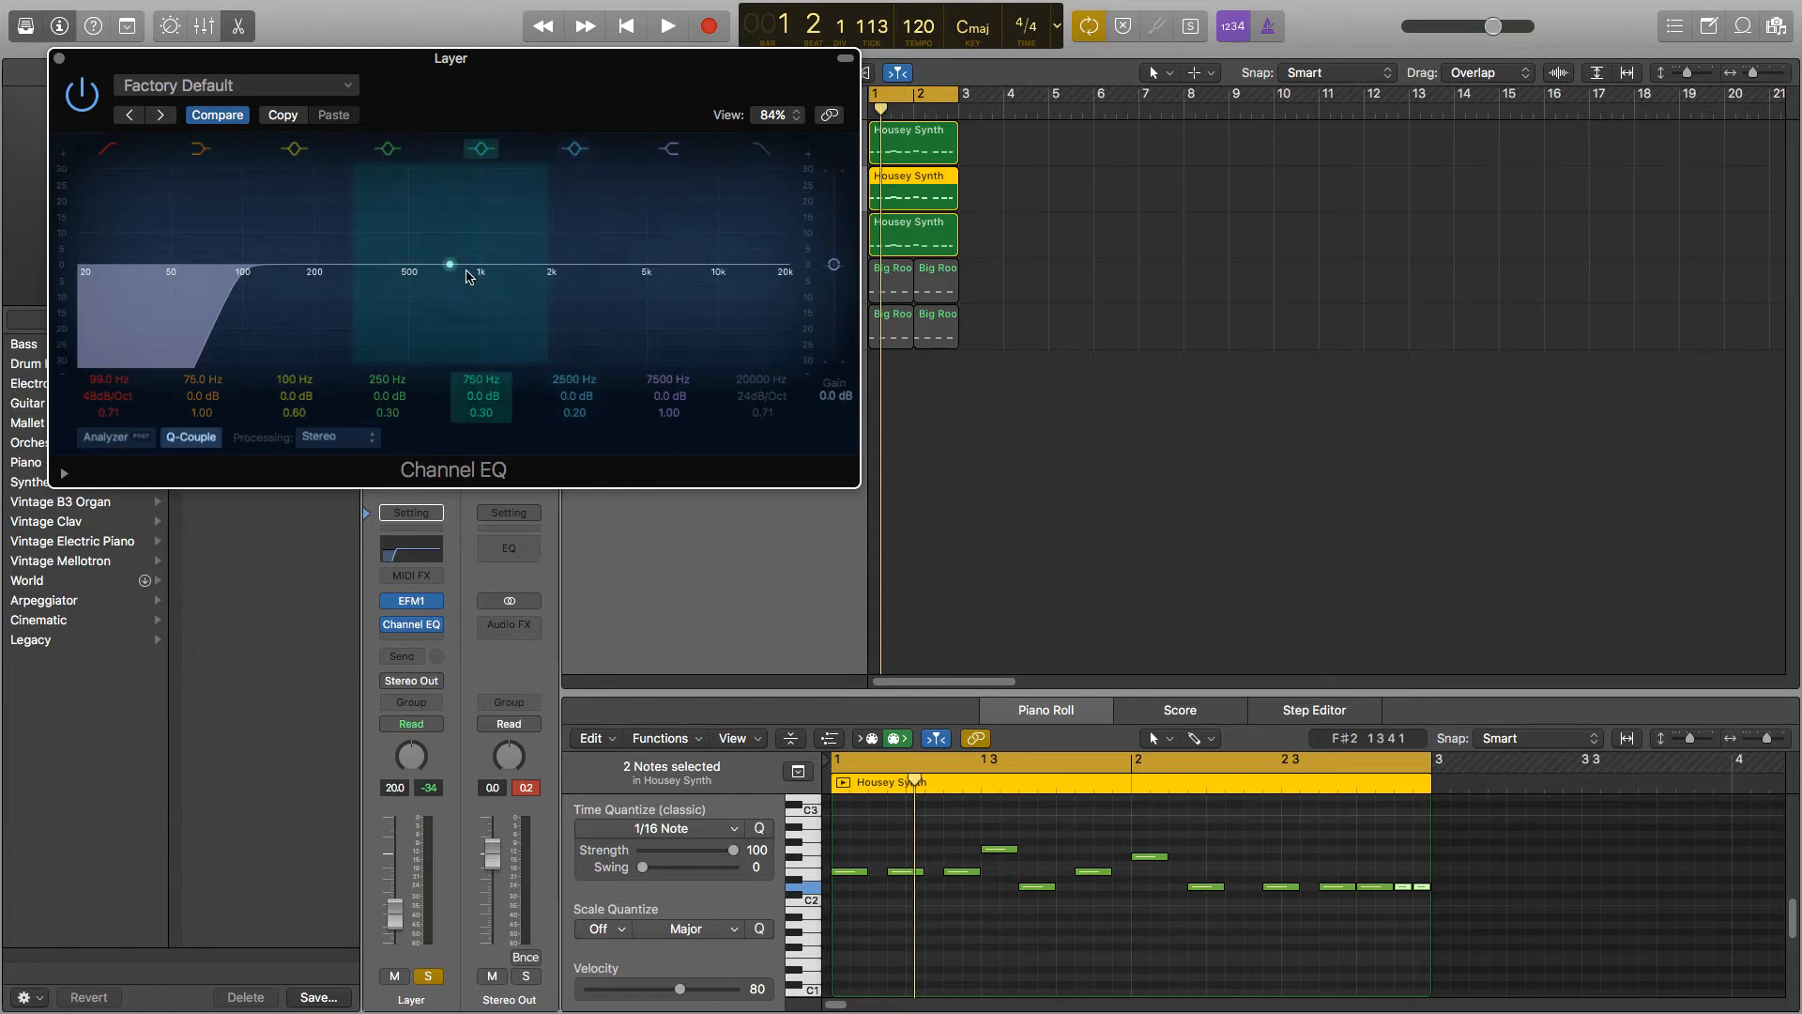
# - Boost the Layer EQ by 3 dB at 2000 Hz with a Q of 0.51 and slightly raise the 7500 Hz high shelf
pyautogui.moveTo(575, 270); pyautogui.dragTo(539, 265)
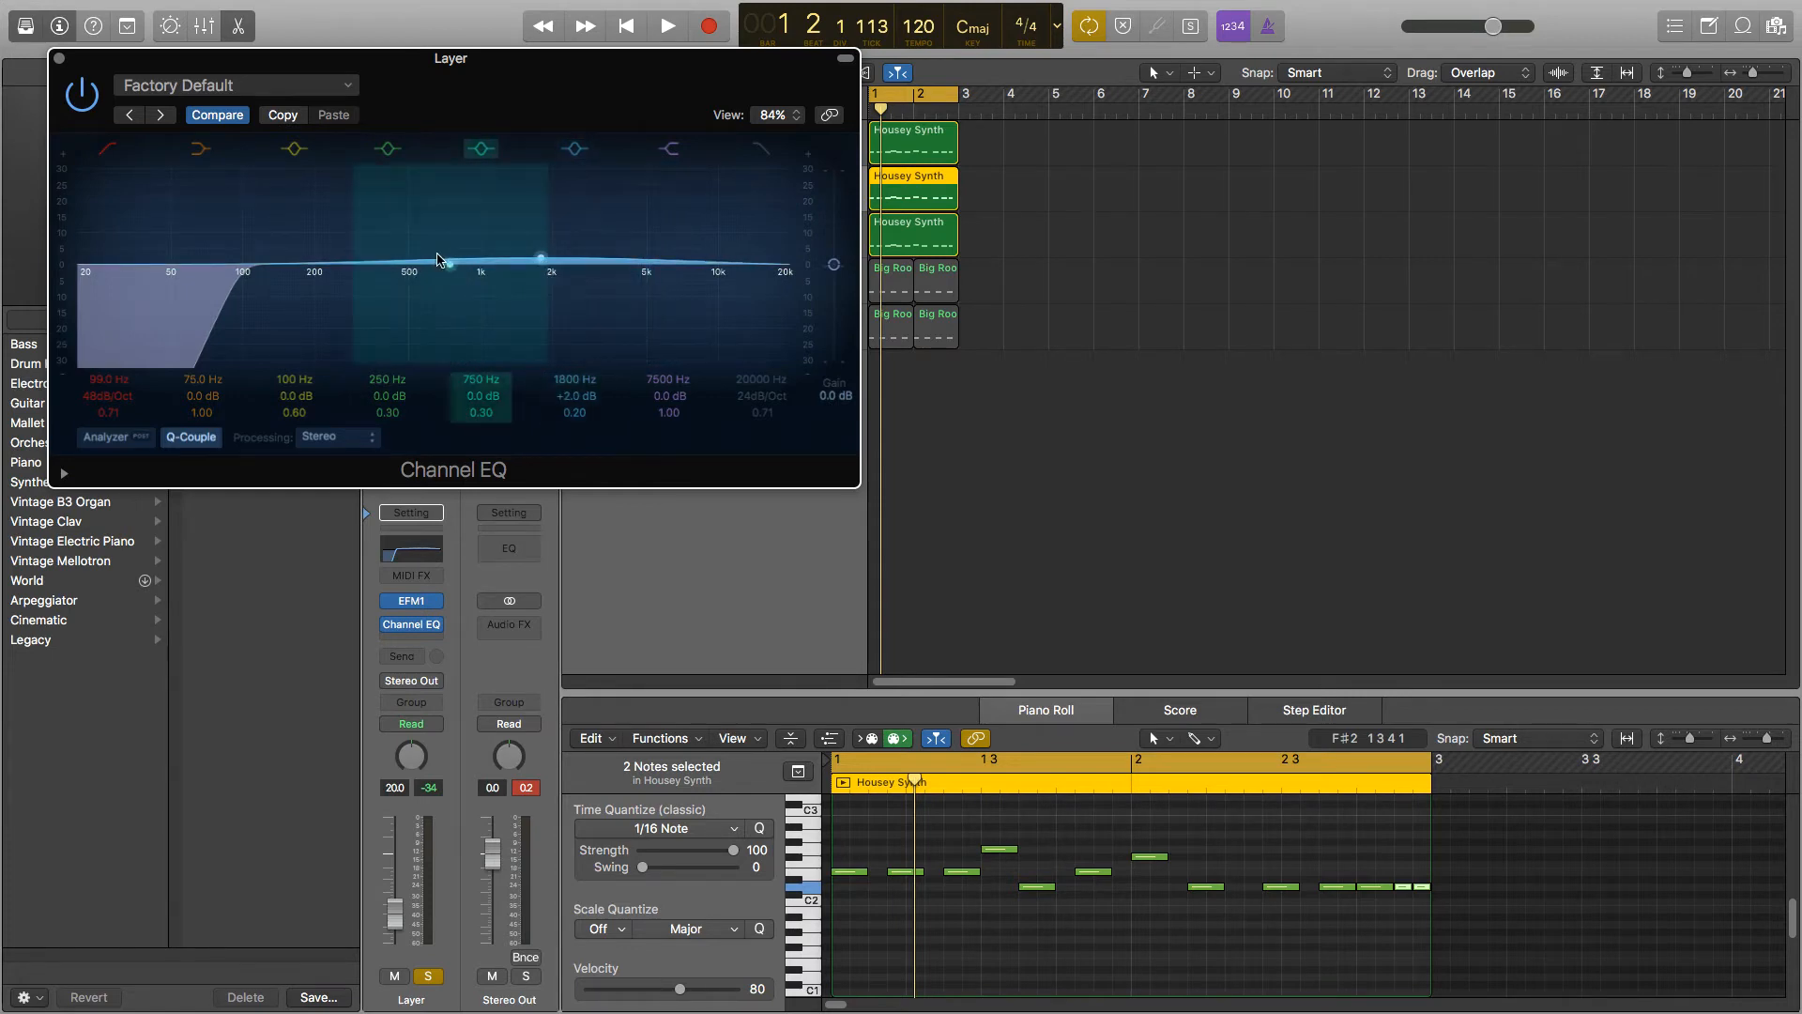
pyautogui.moveTo(446, 253); pyautogui.dragTo(559, 255)
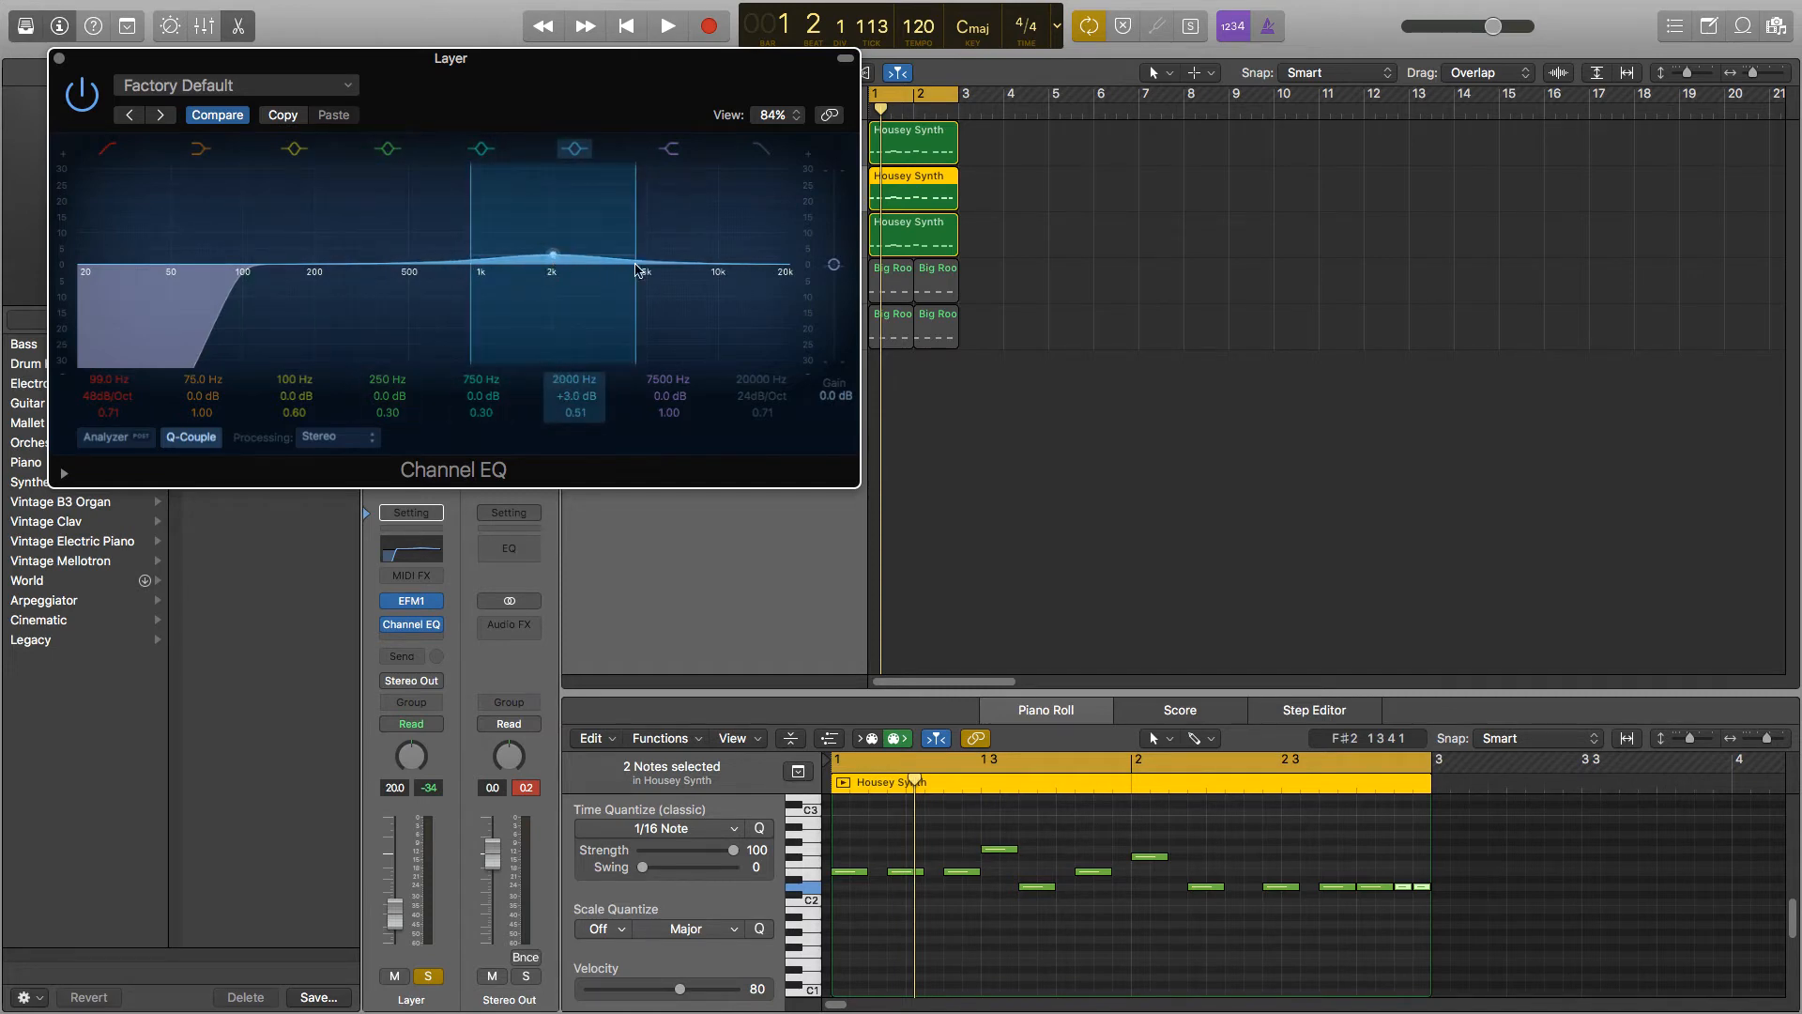
pyautogui.moveTo(690, 268); pyautogui.dragTo(690, 263)
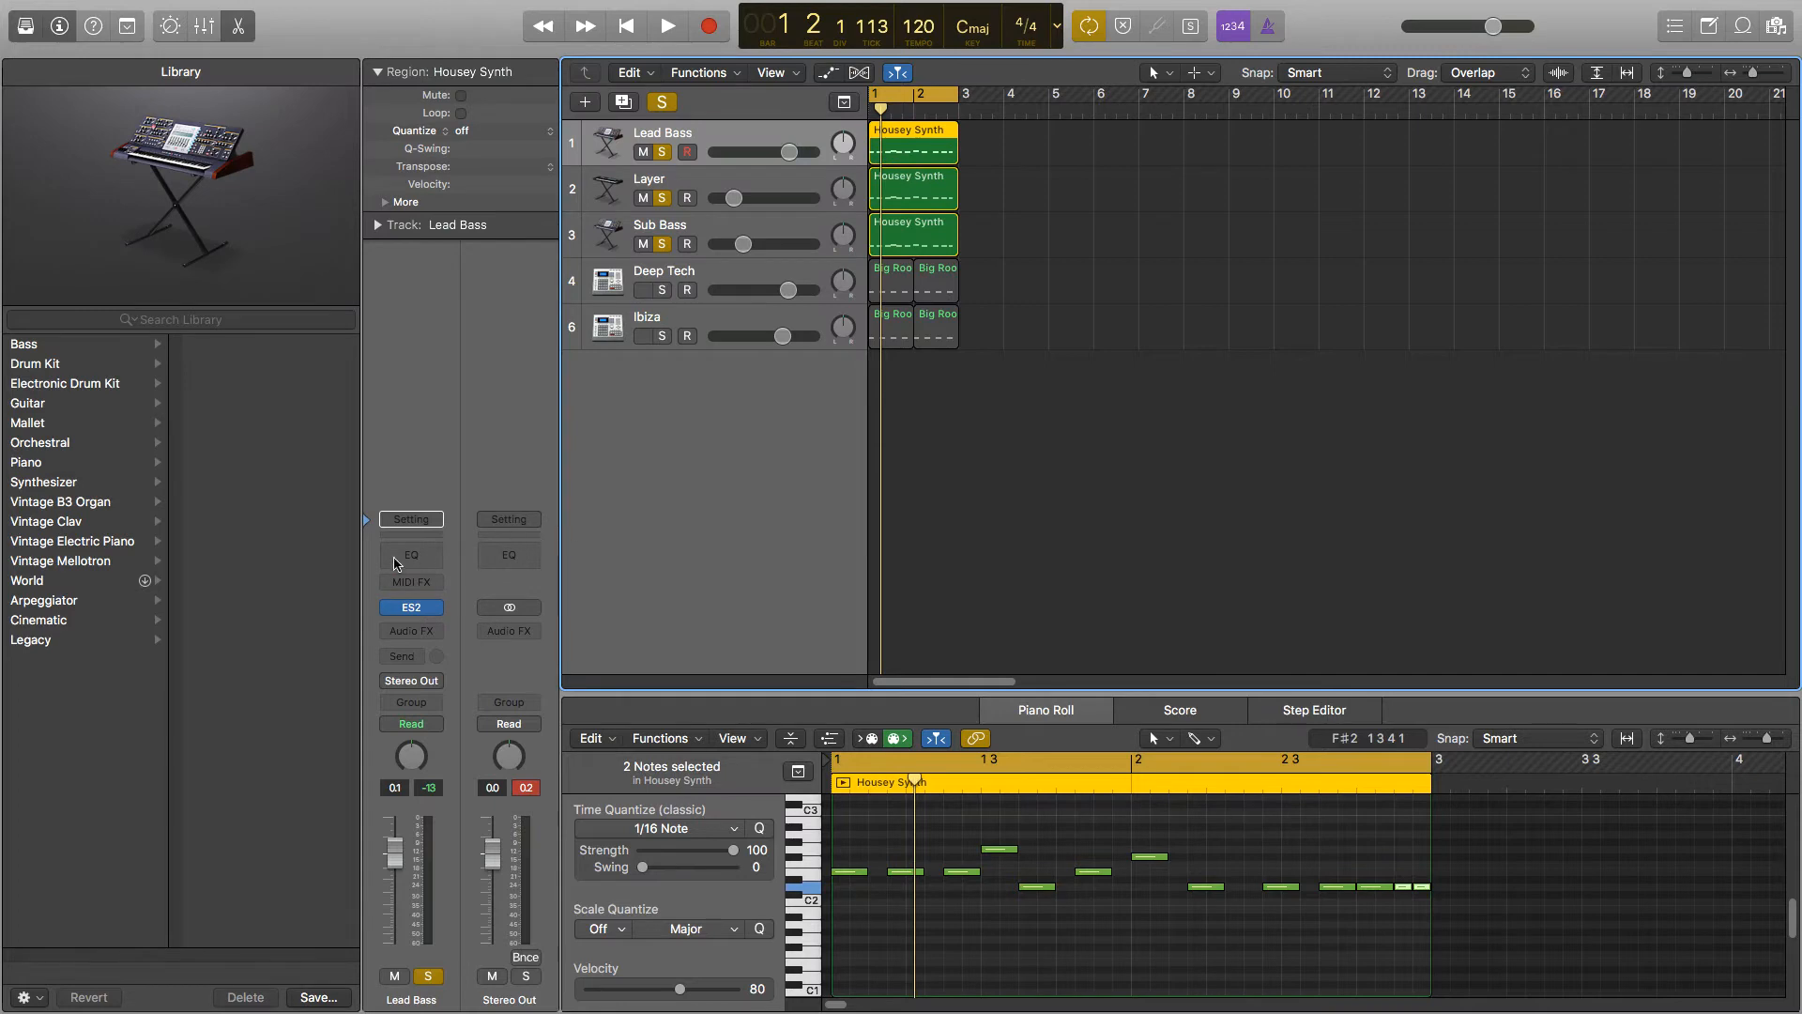
# - Add a Channel EQ to the Lead Bass with a low cut at 70 Hz and a 48 dB/Oct slope
pyautogui.click(395, 562)
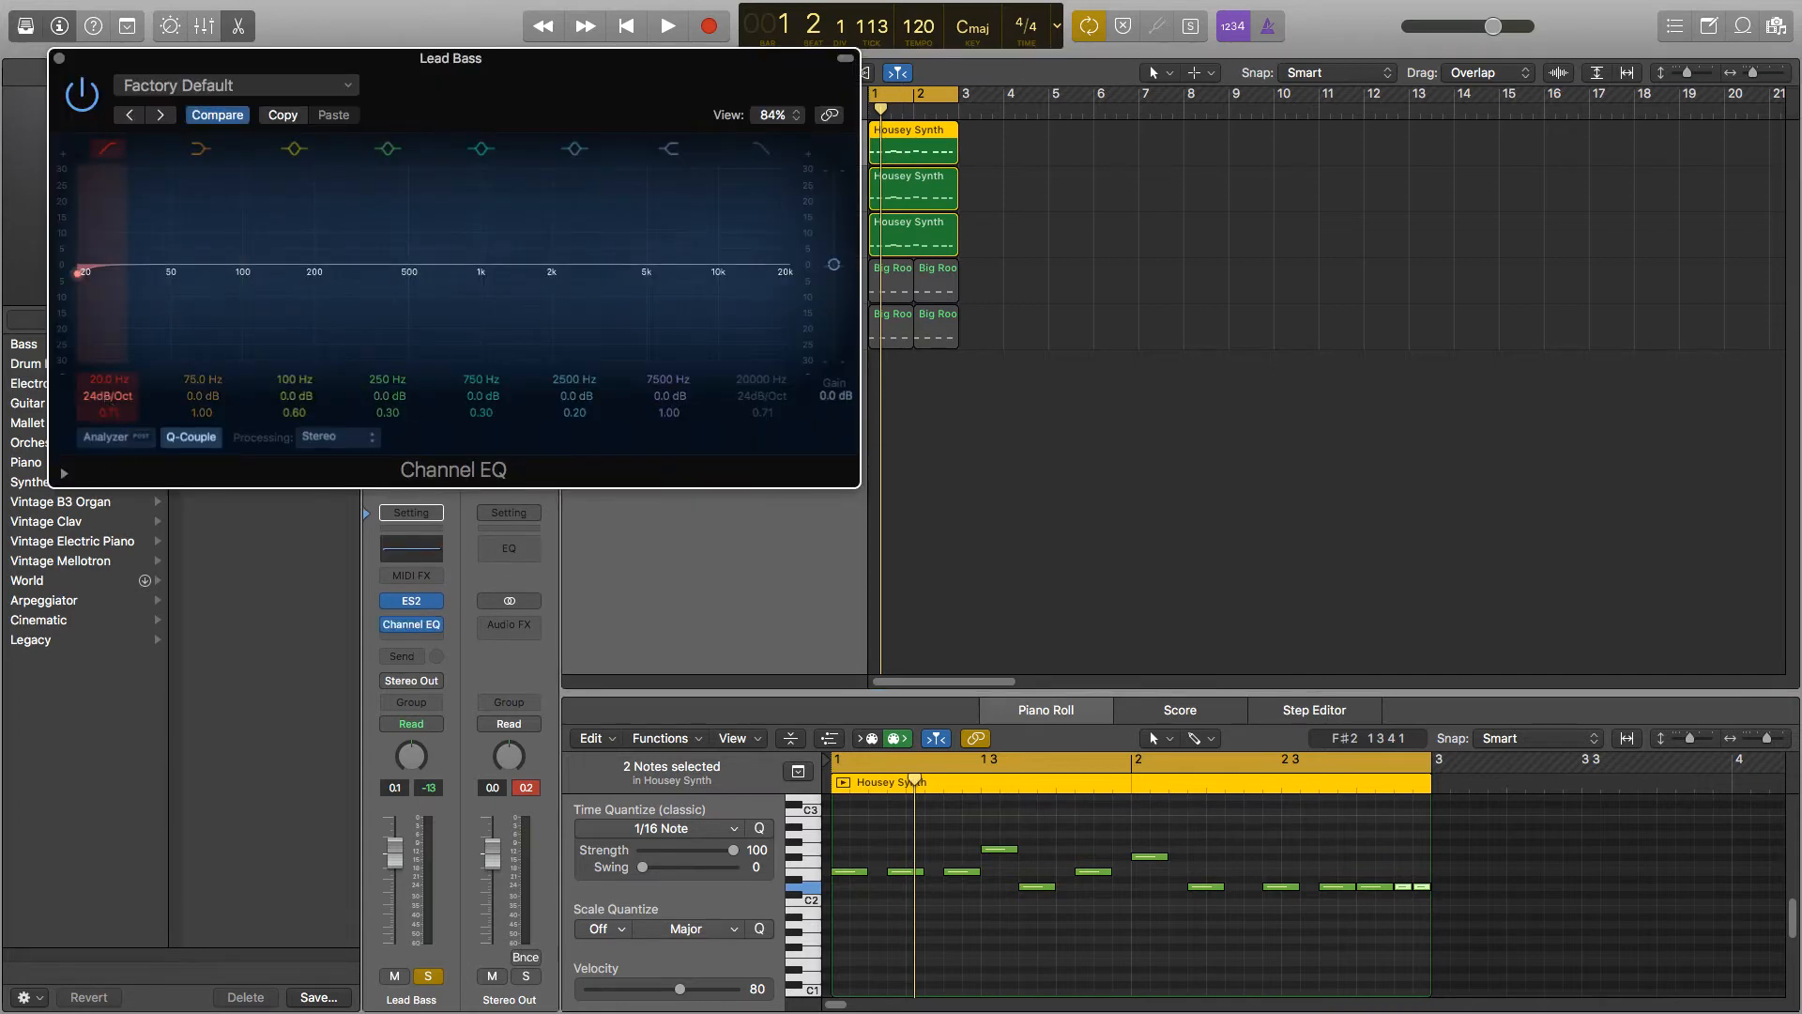
pyautogui.moveTo(110, 398); pyautogui.dragTo(110, 318)
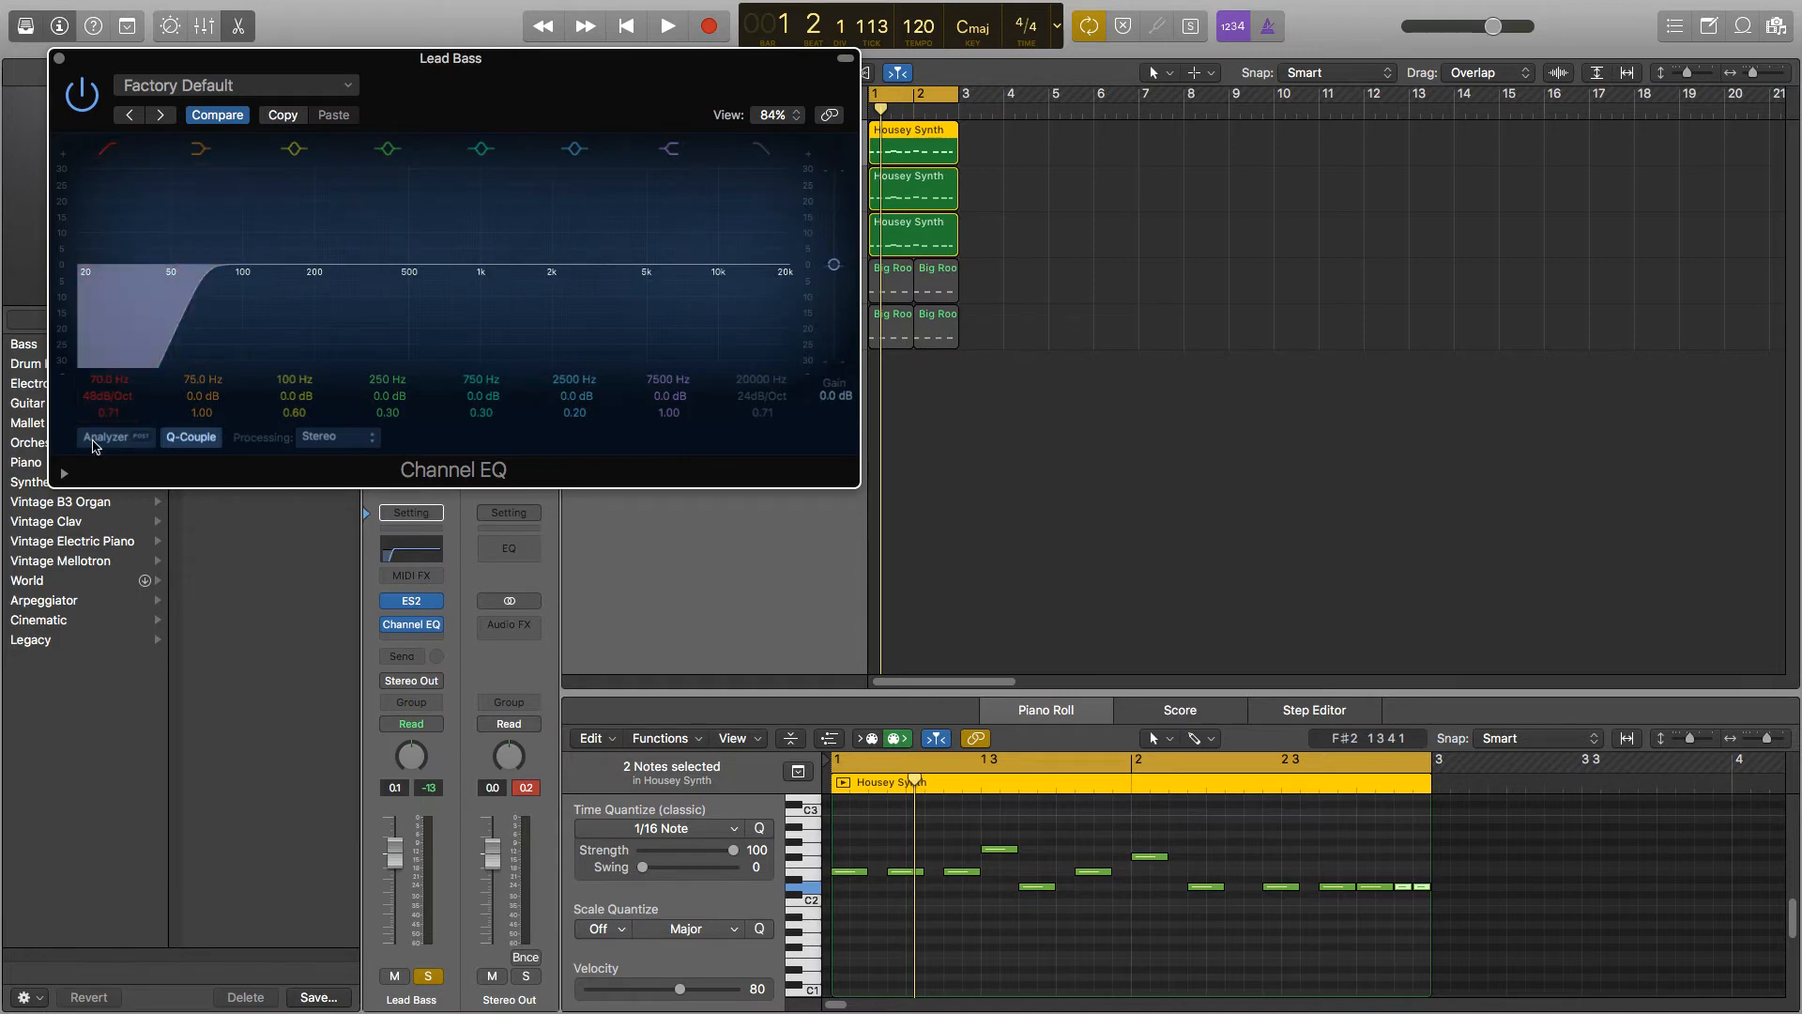
# - Boost the Lead Bass EQ by 3 dB at 245 Hz with Q 0.57 and 0.5 dB at 760 Hz, and adjust the 2500 Hz band
pyautogui.moveTo(339, 266); pyautogui.dragTo(336, 254)
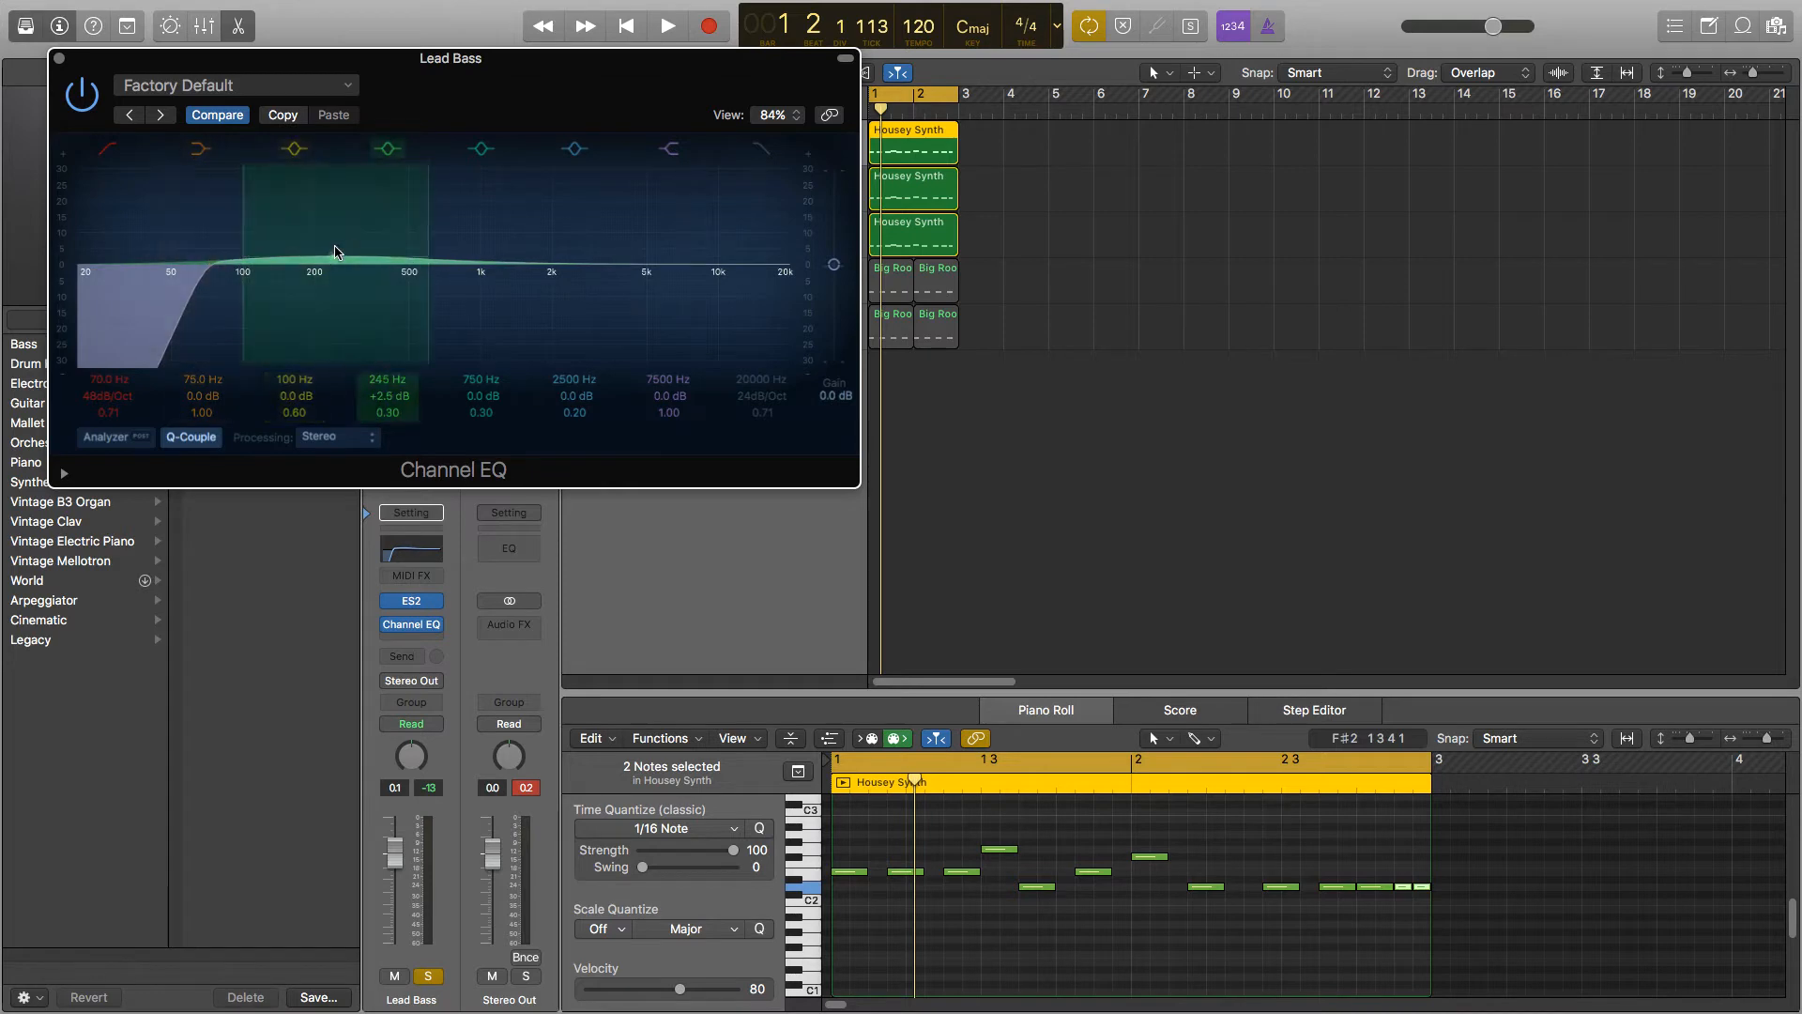
pyautogui.moveTo(243, 259); pyautogui.dragTo(274, 253)
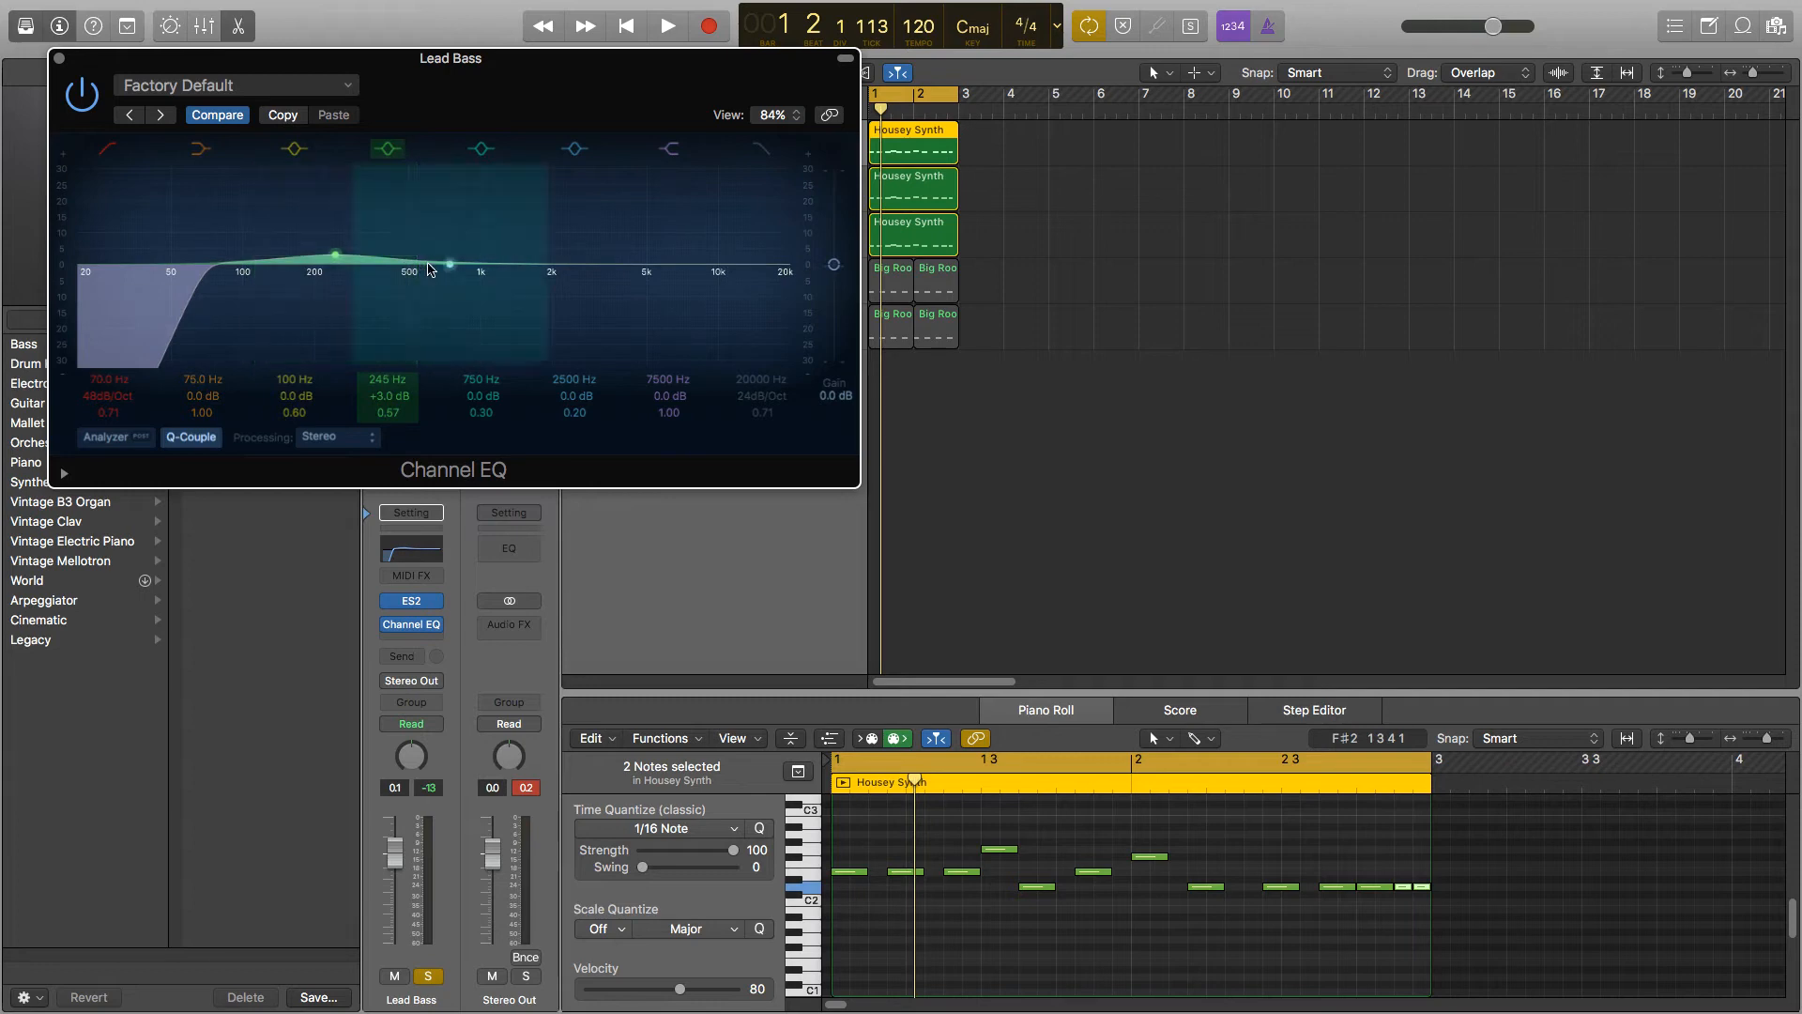
pyautogui.moveTo(451, 264); pyautogui.dragTo(452, 262)
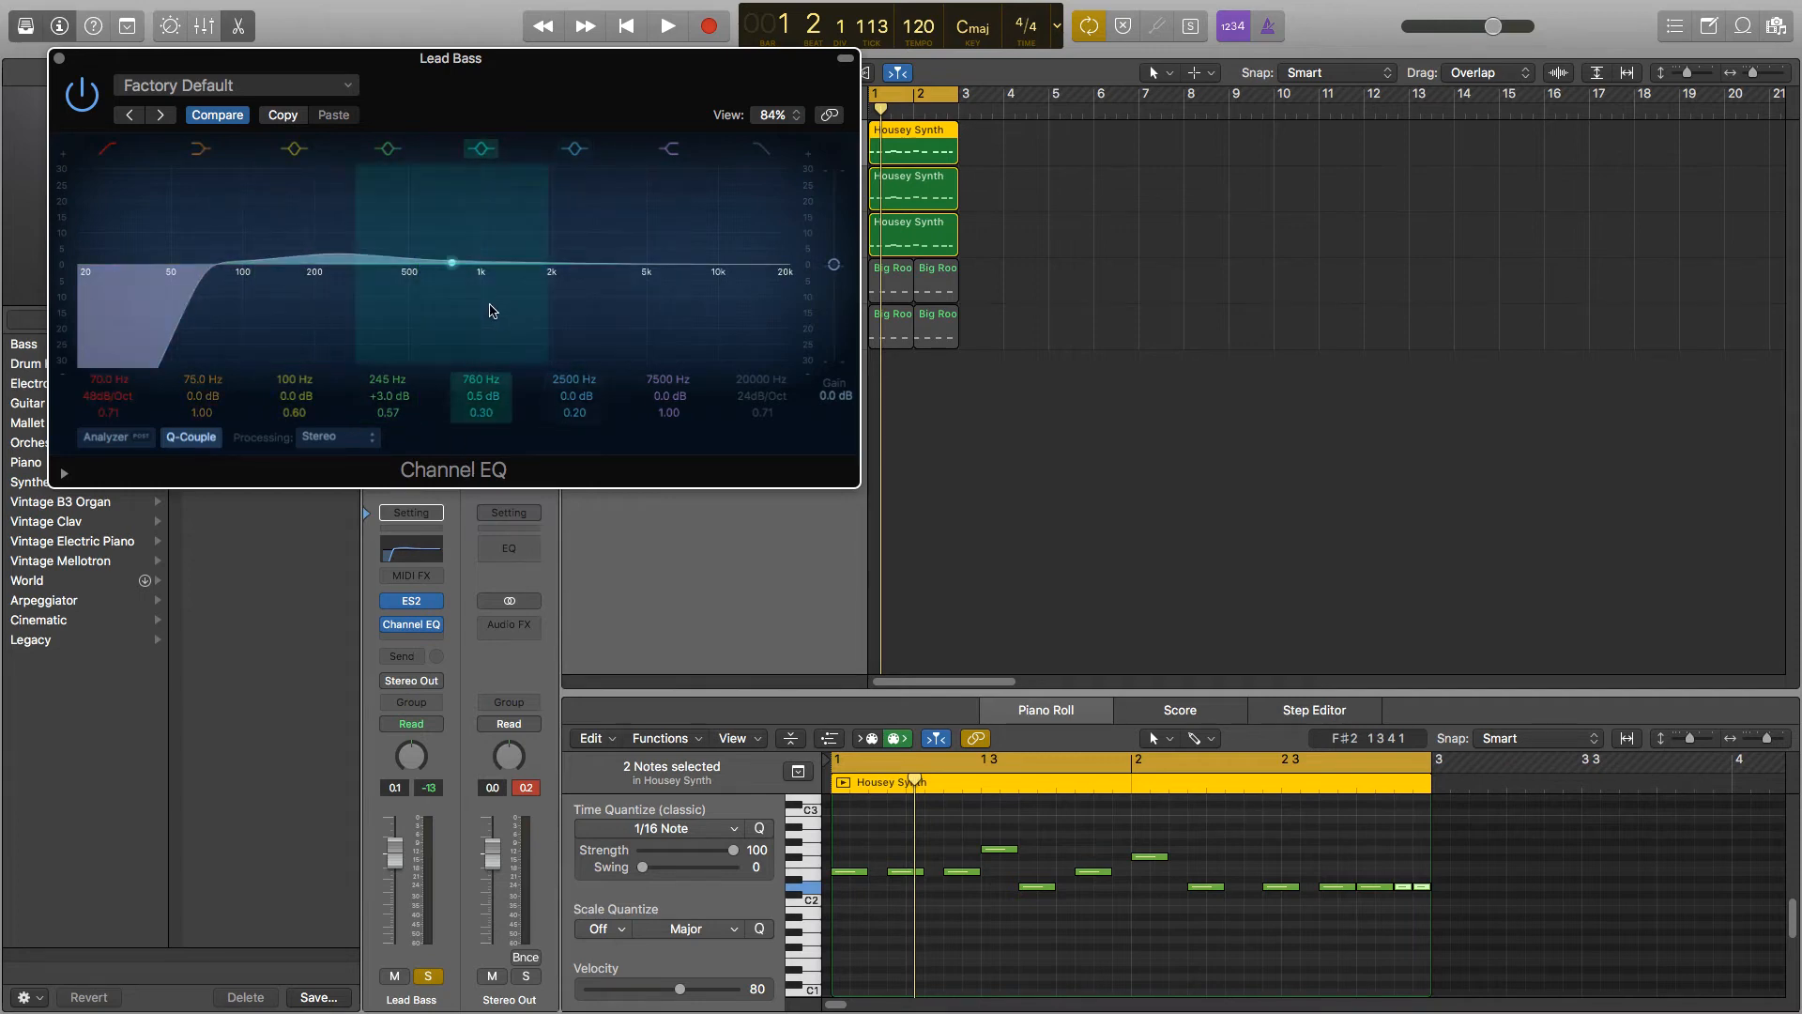
pyautogui.moveTo(576, 270); pyautogui.dragTo(584, 276)
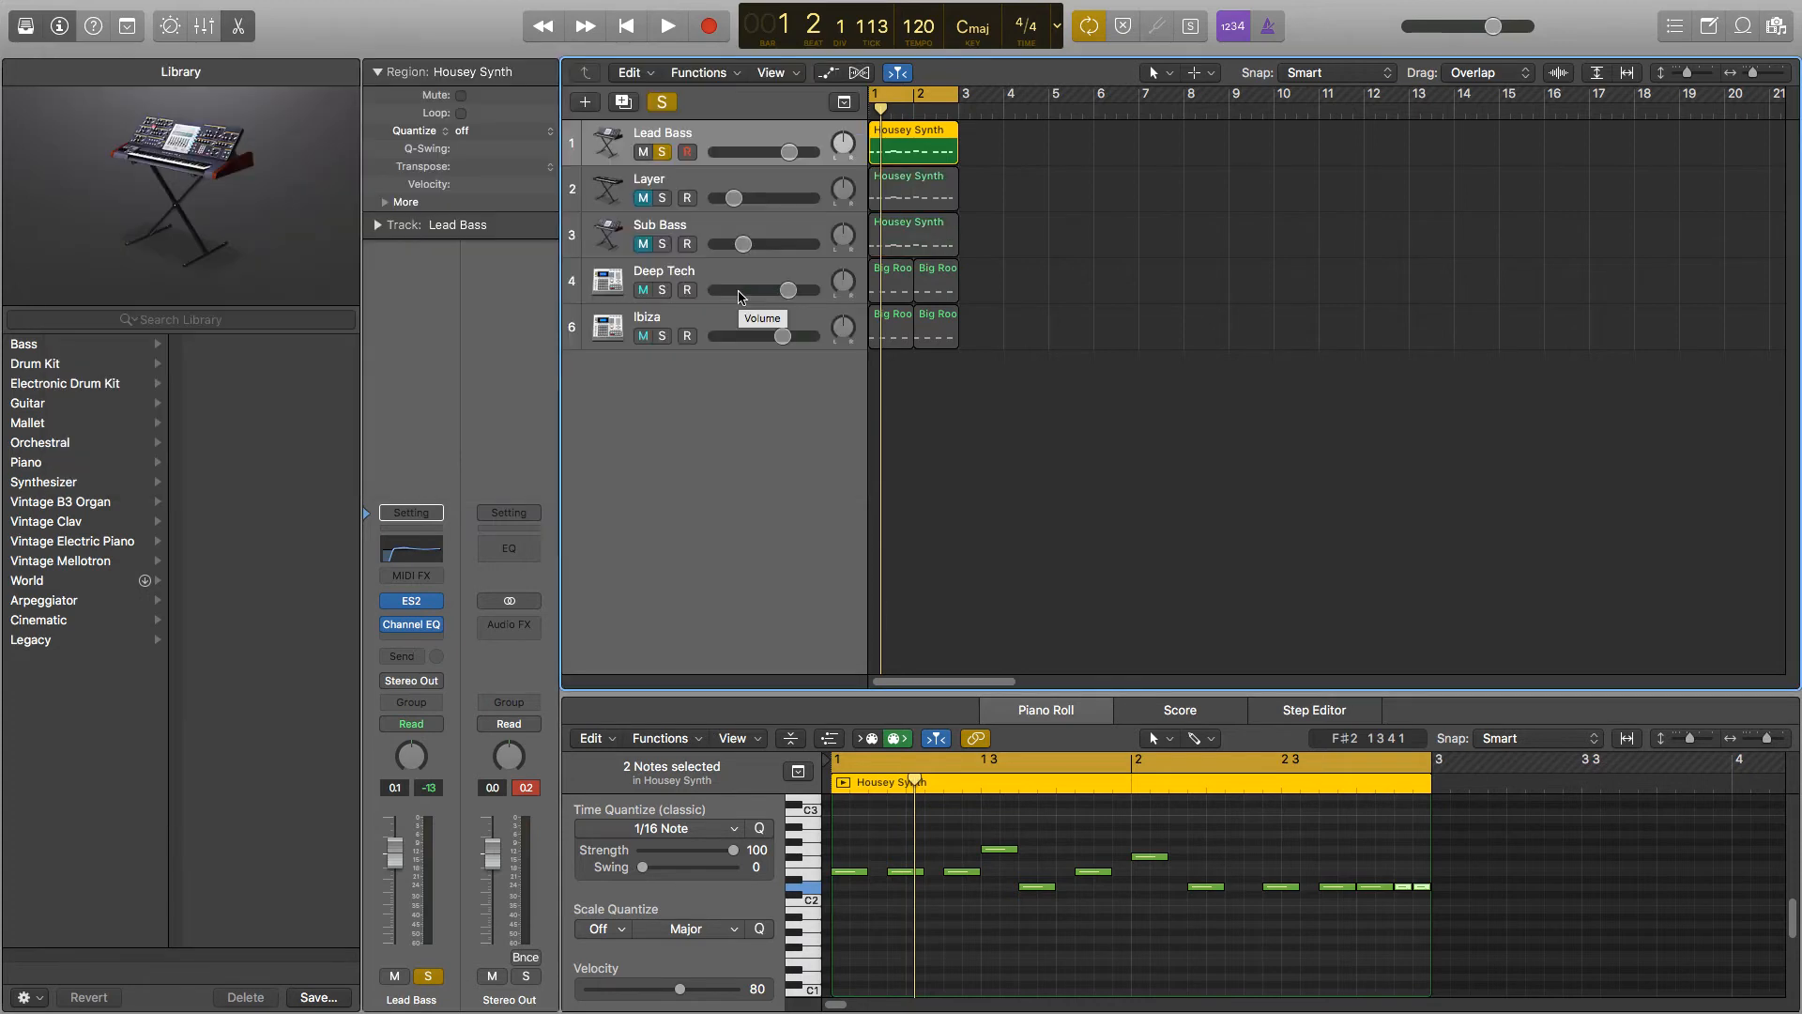
# - Listen to the equalised Lead Bass alone and in solo together with the Layer and Sub Bass
pyautogui.press('space')
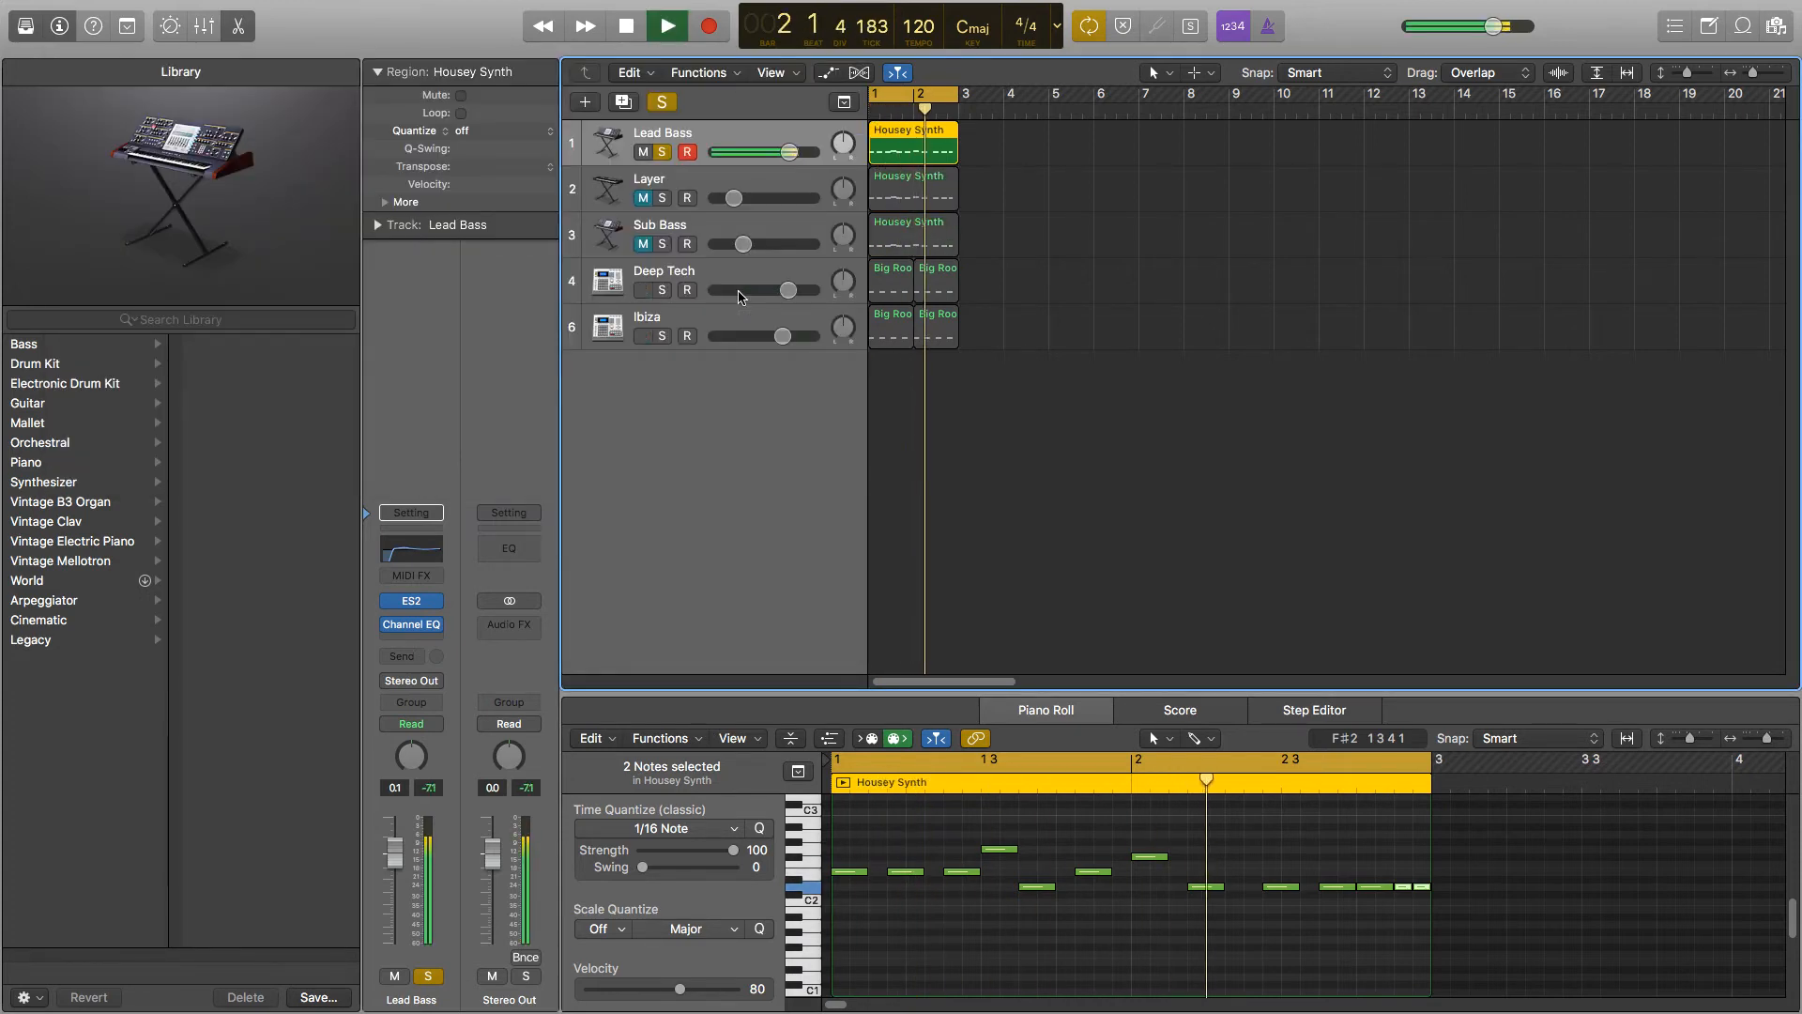
pyautogui.press('space')
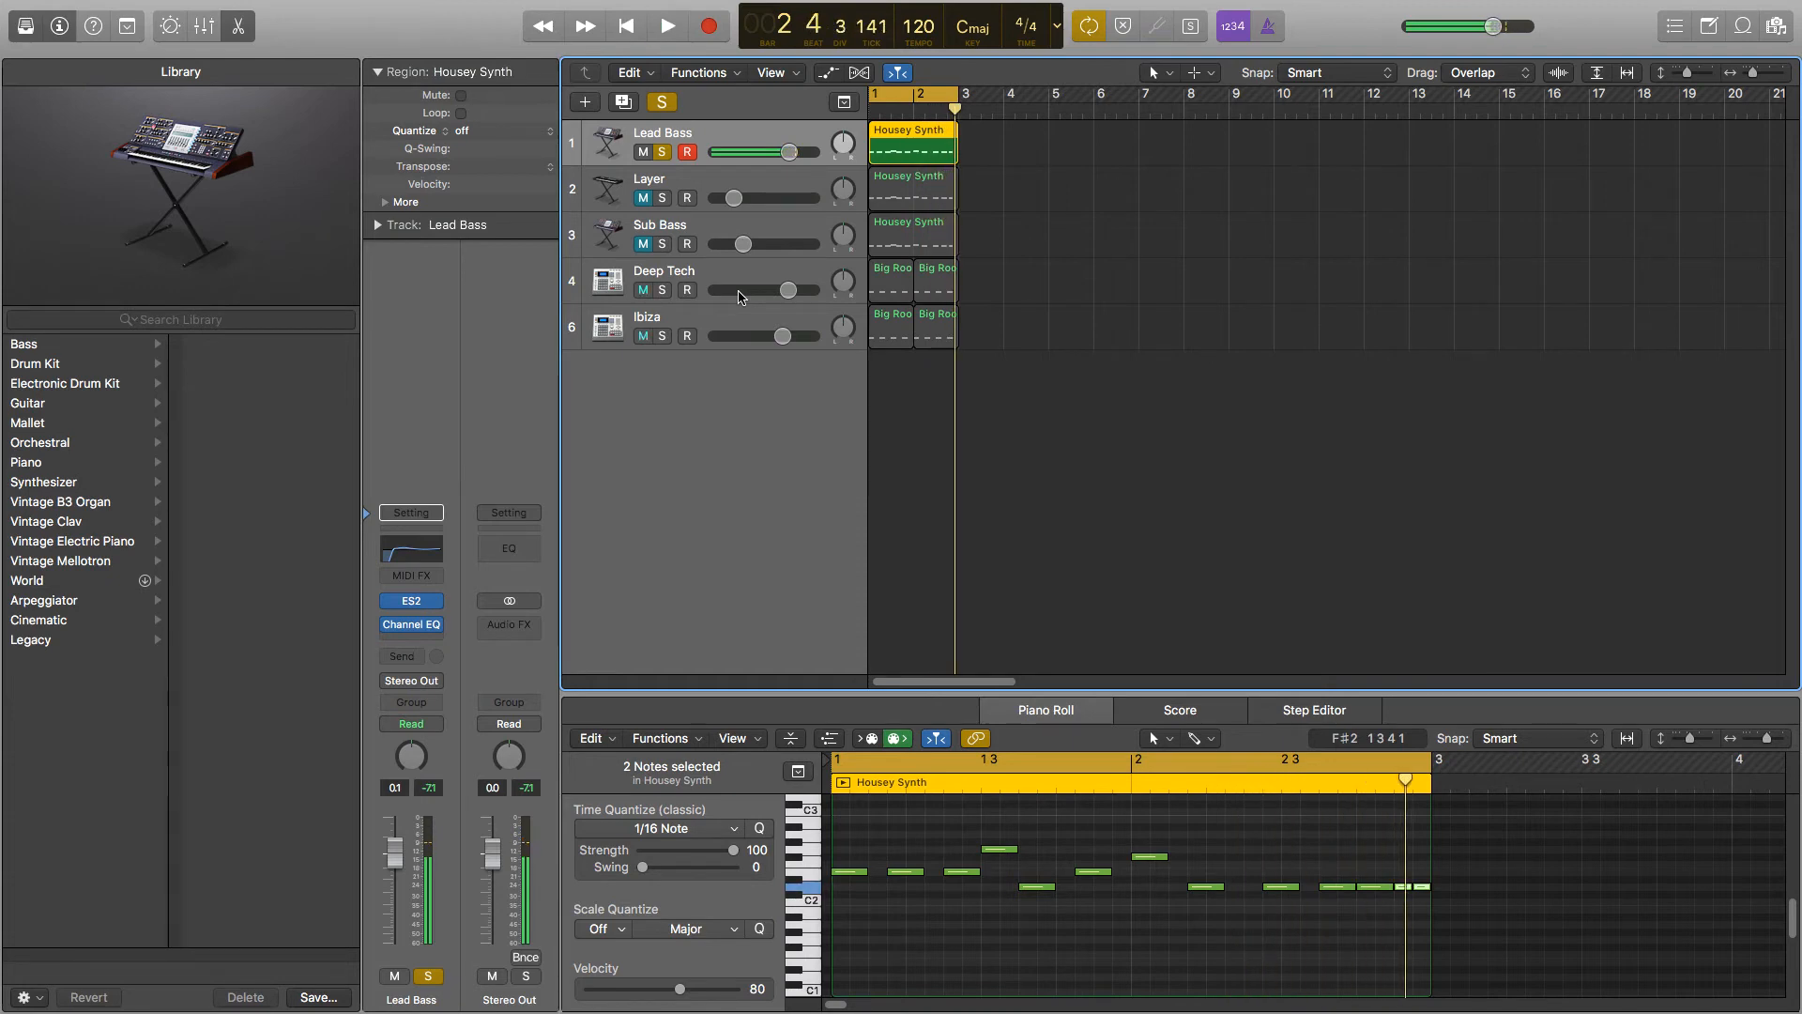
pyautogui.moveTo(662, 198); pyautogui.dragTo(662, 246)
pyautogui.press('space')
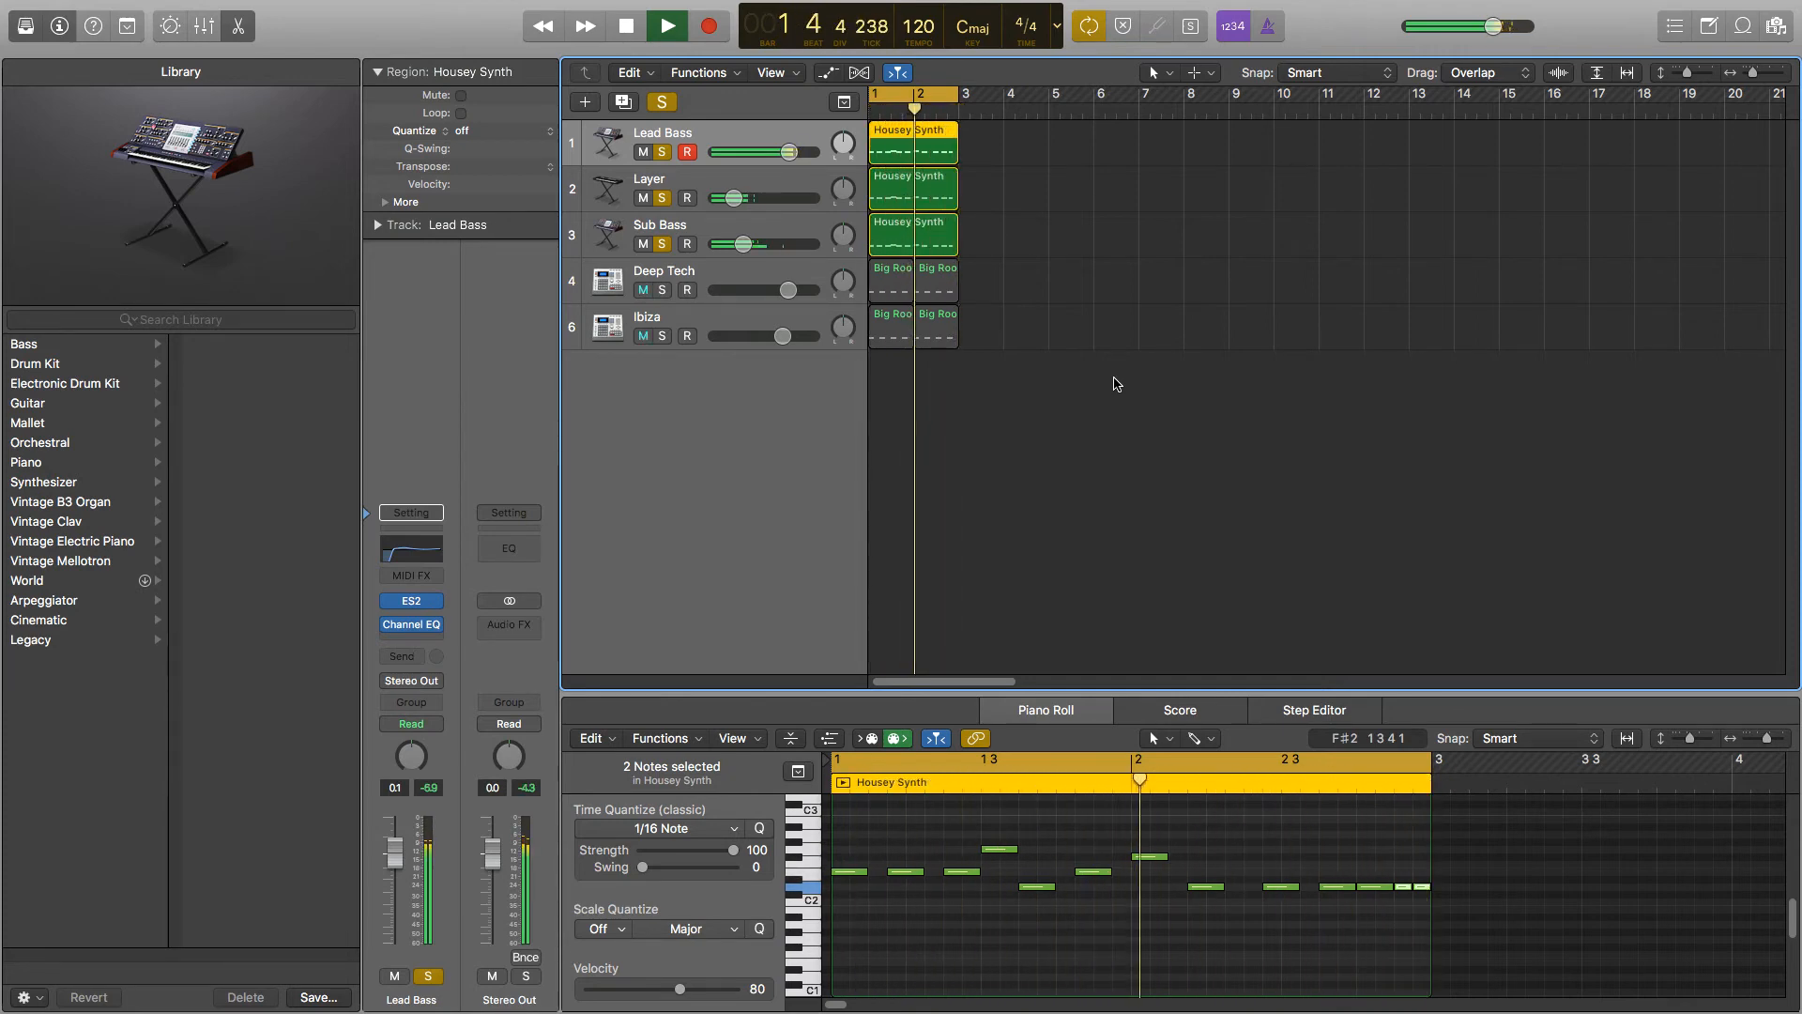
pyautogui.press('space')
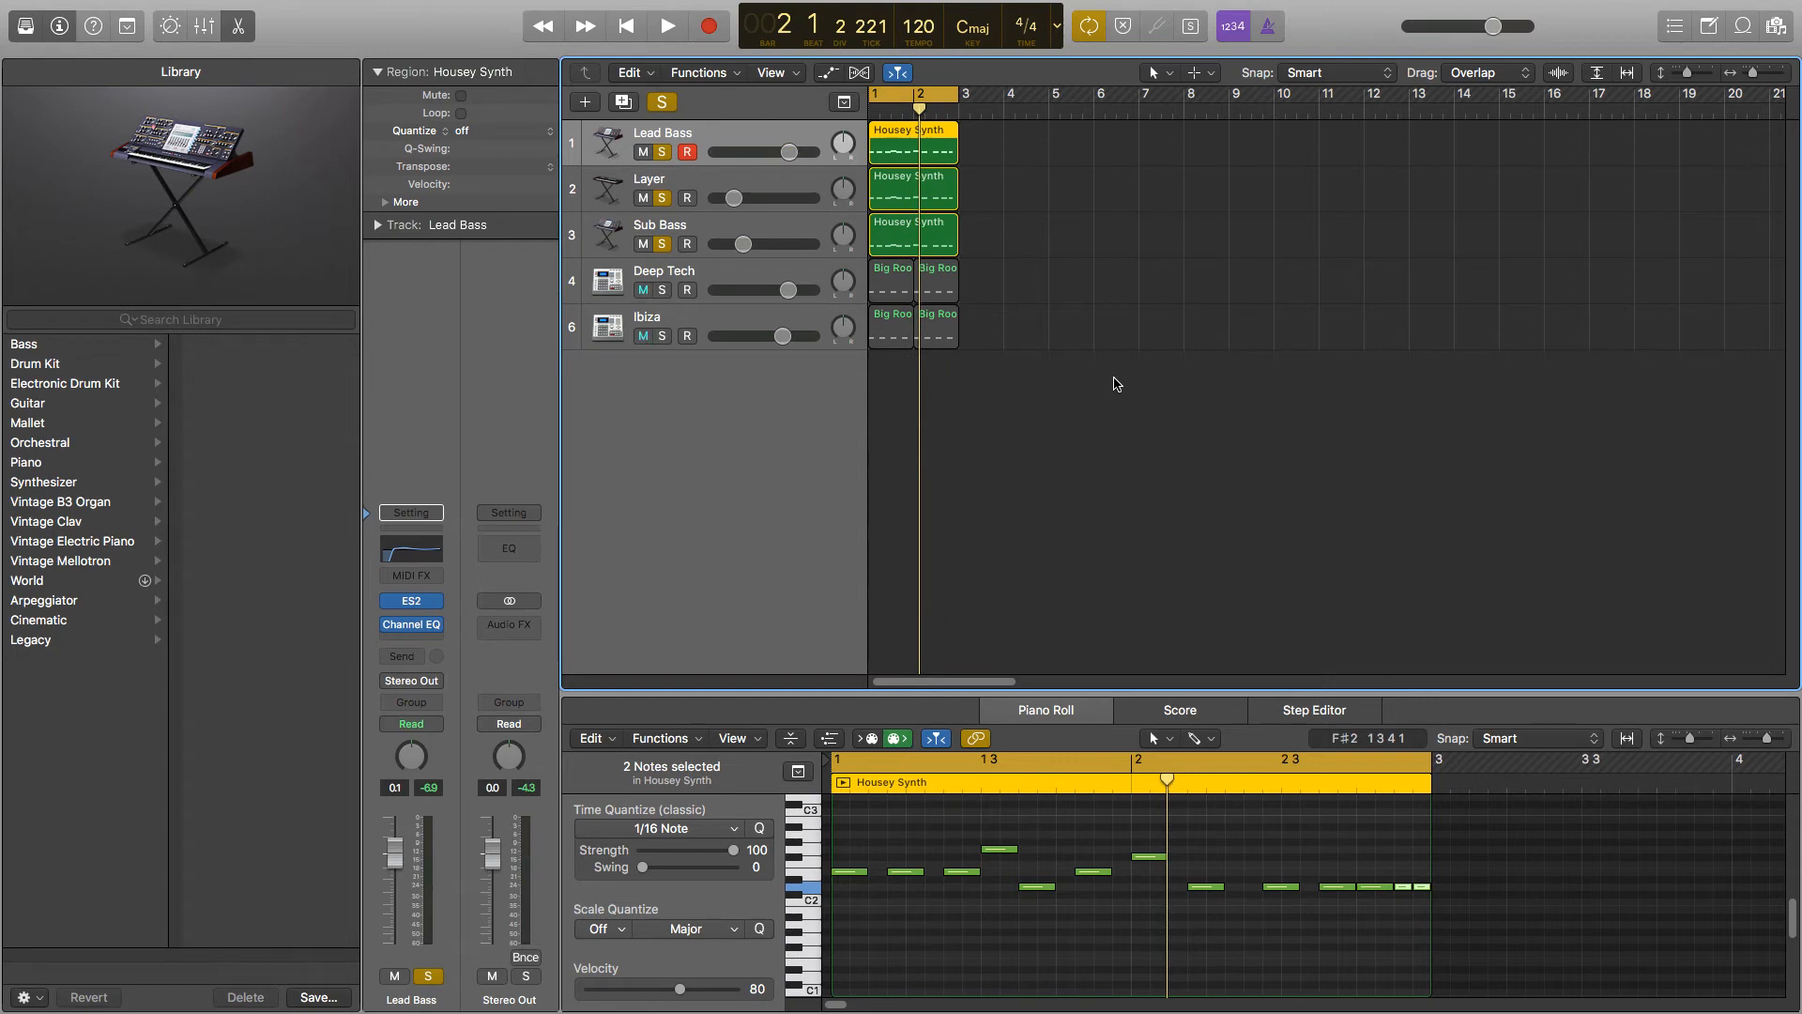
# - Move the Ibiza drum track above Deep Tech and take Deep Tech out of solo, leaving only Ibiza soloed
pyautogui.moveTo(681, 322); pyautogui.dragTo(684, 274)
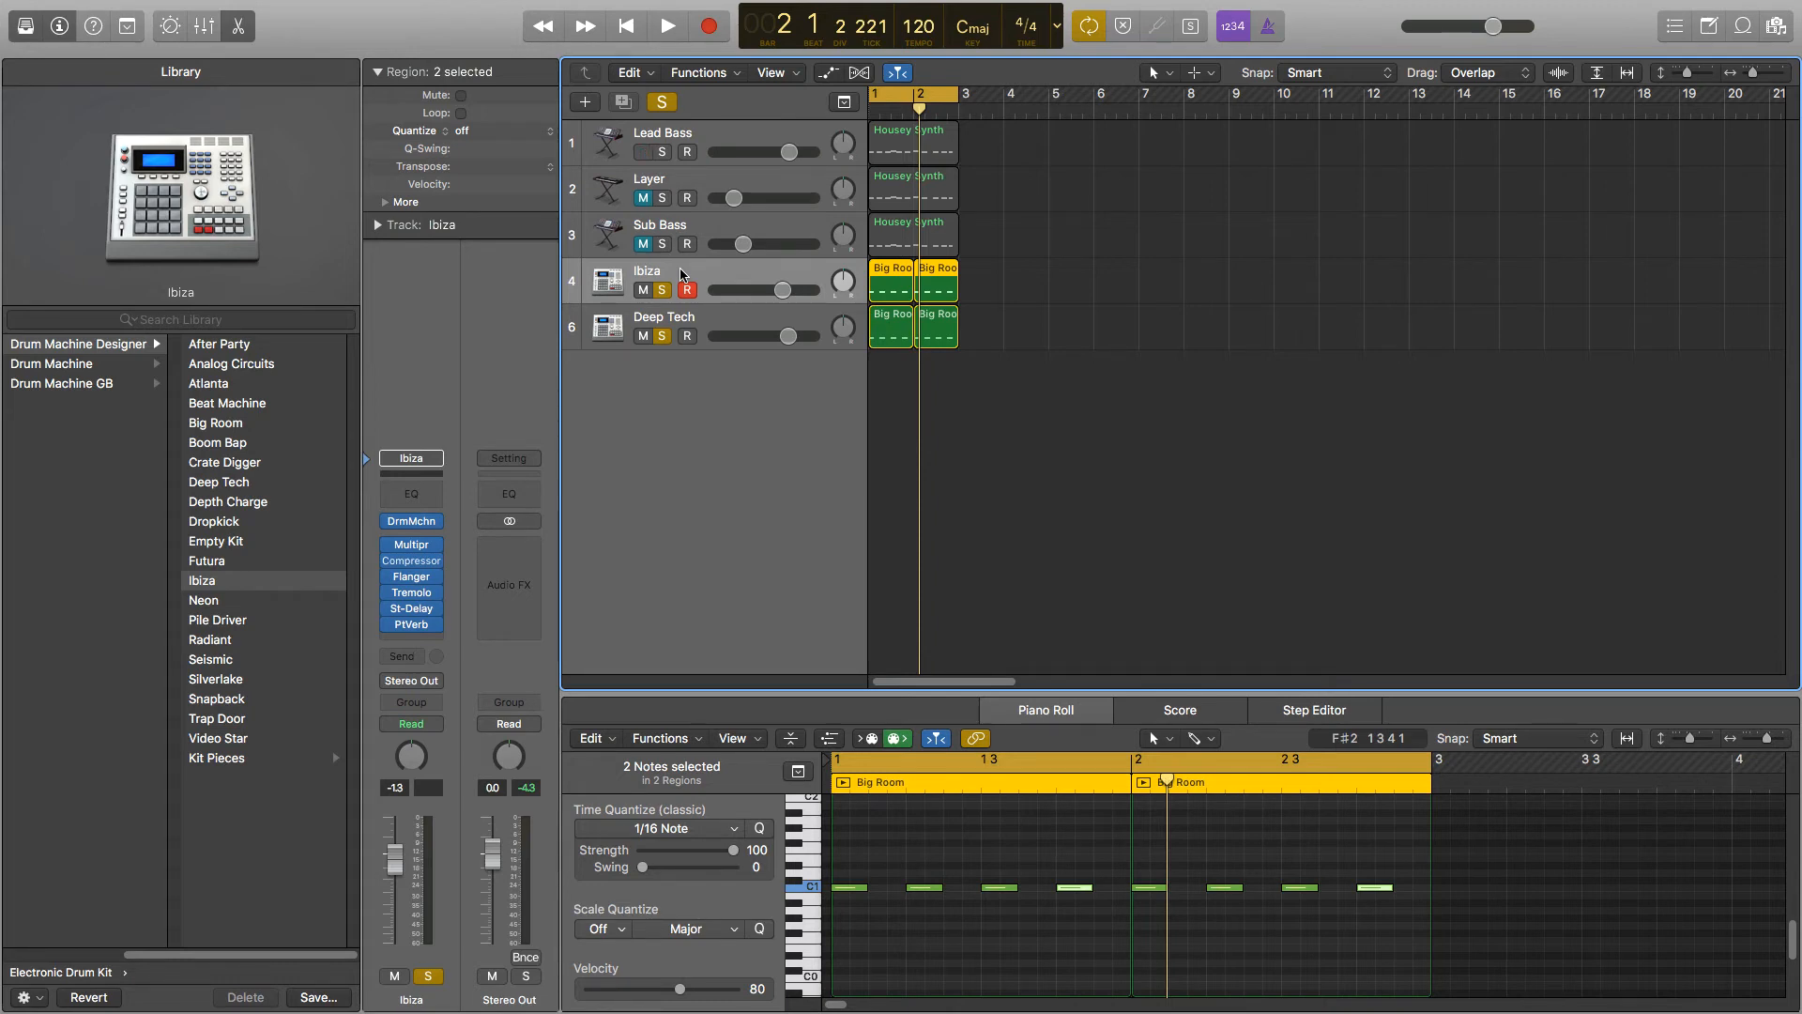
pyautogui.click(666, 340)
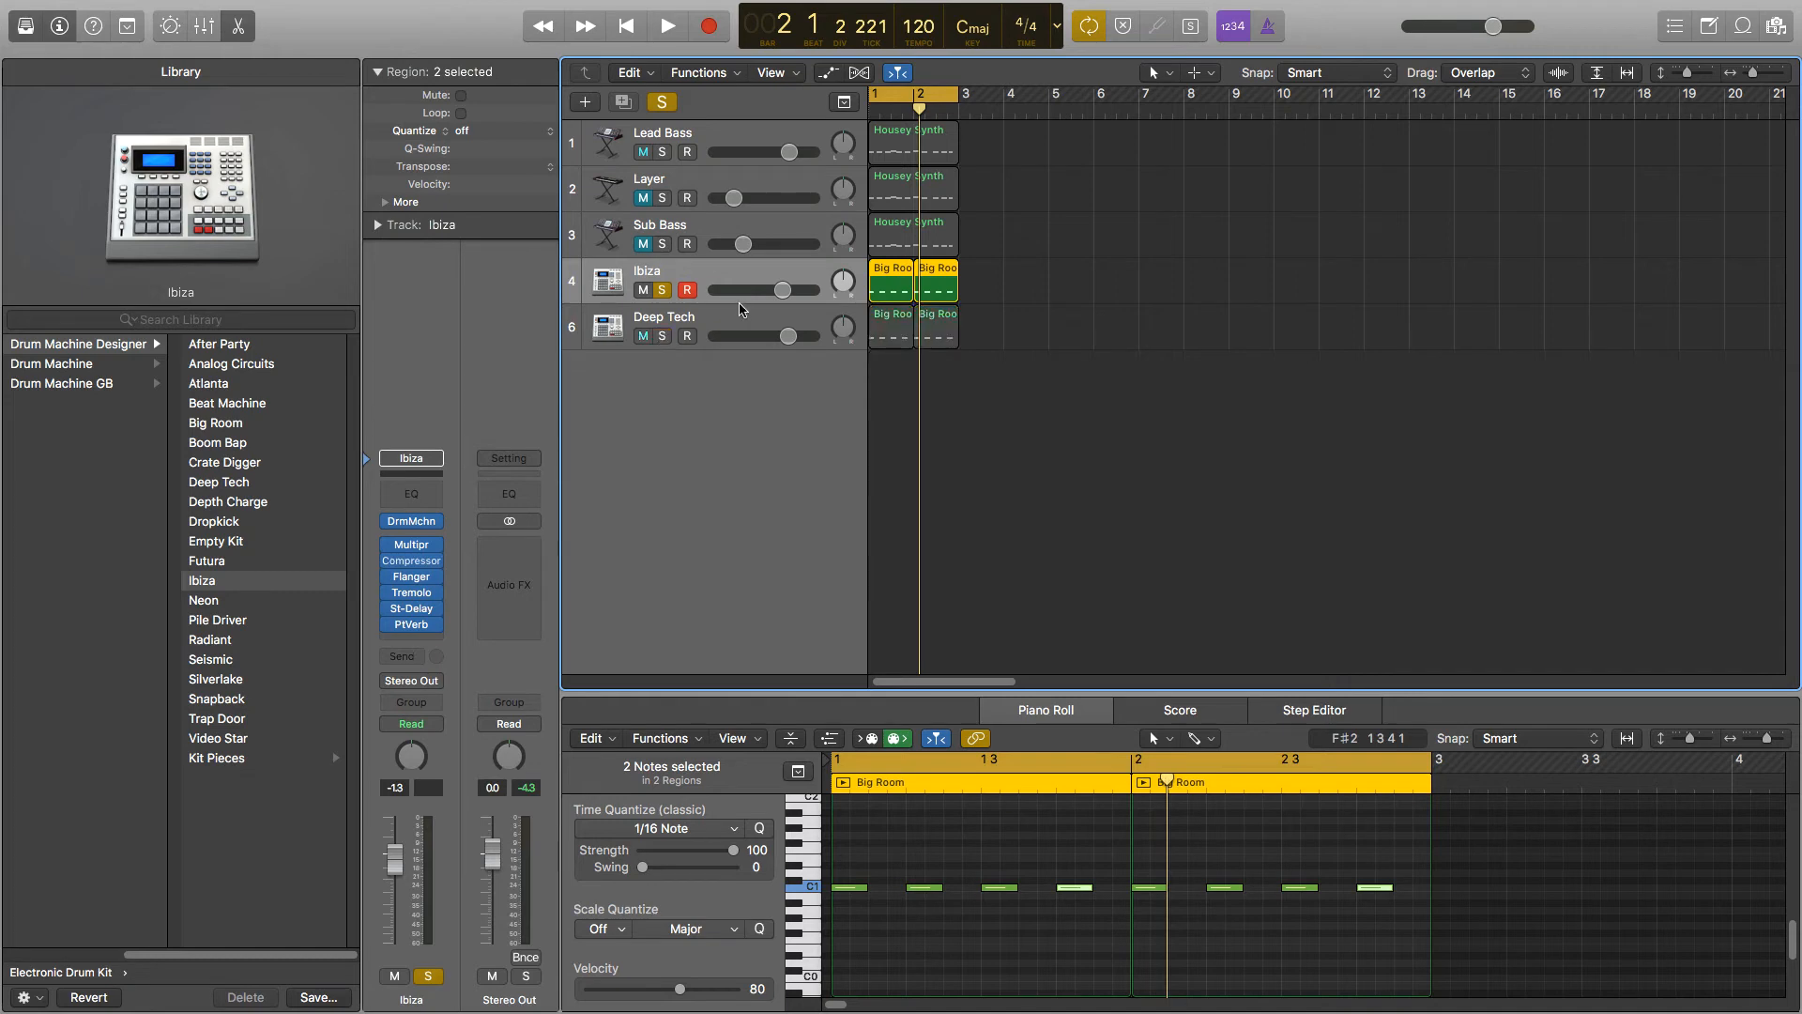
# - Listen to the Ibiza drums in solo, and switch the solo to Deep Tech to hear those drums alone
pyautogui.press('space')
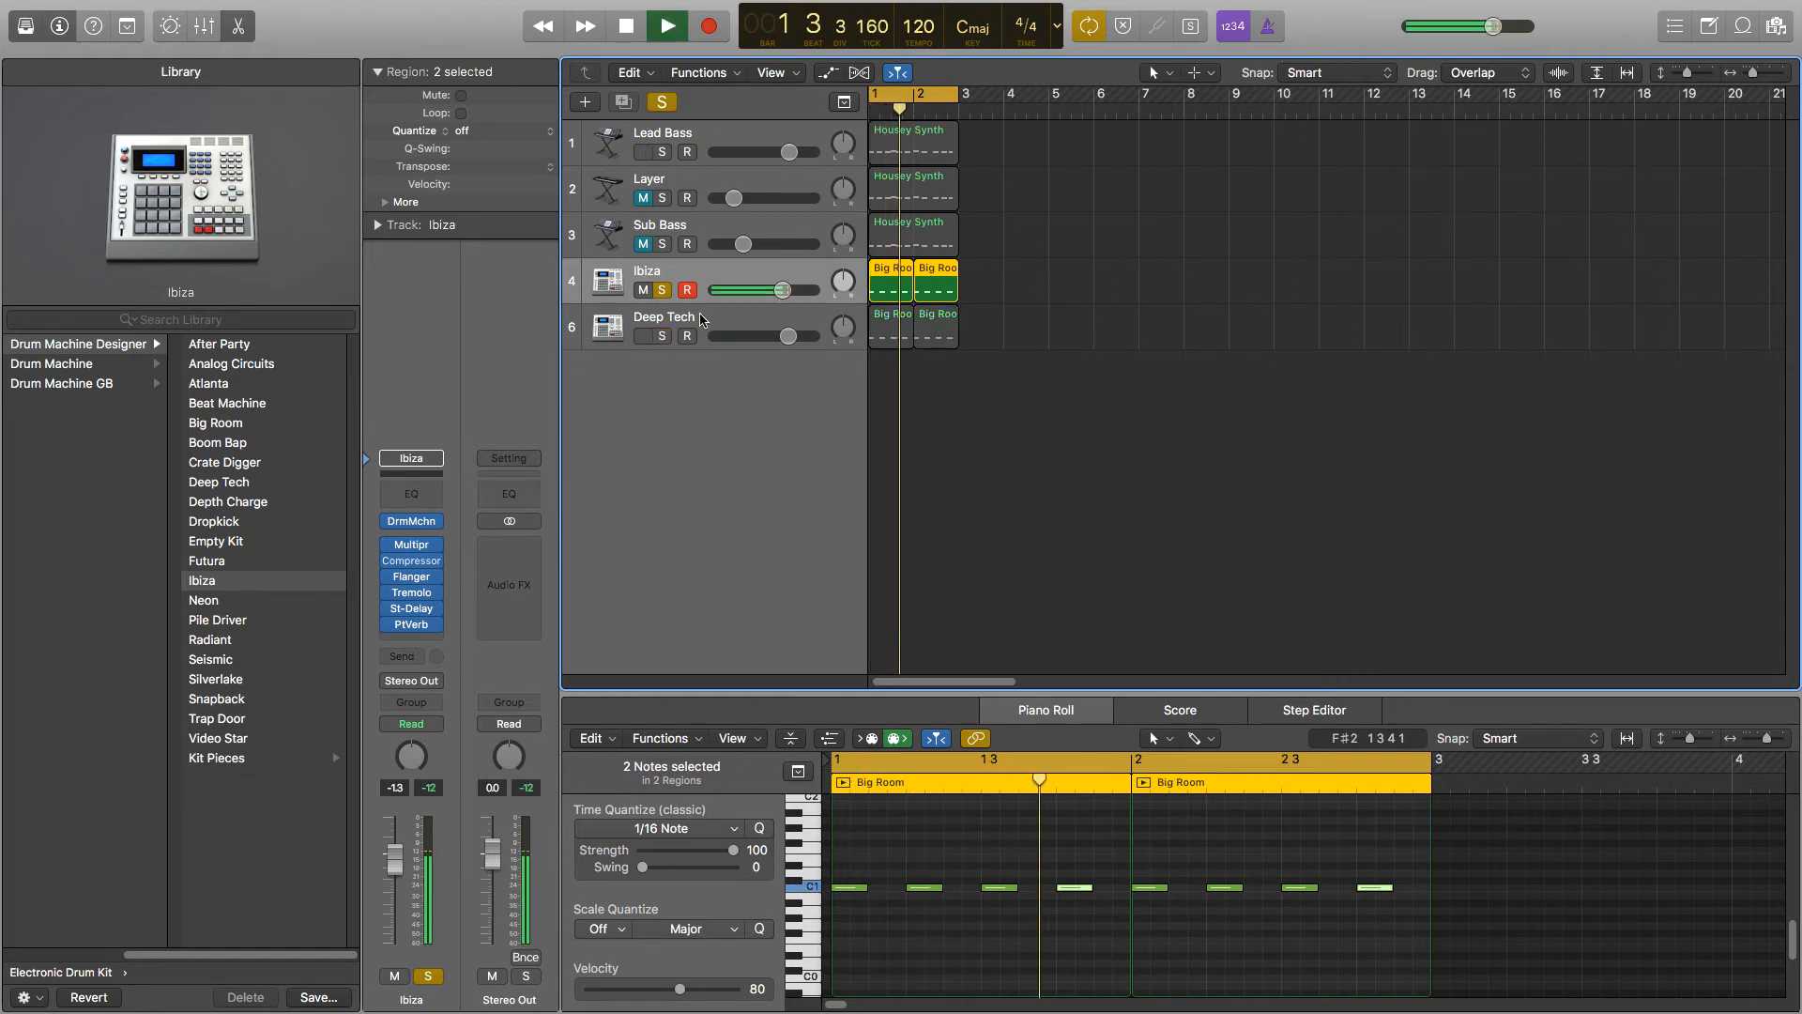
pyautogui.press('space')
pyautogui.click(663, 335)
pyautogui.click(663, 291)
pyautogui.press('space')
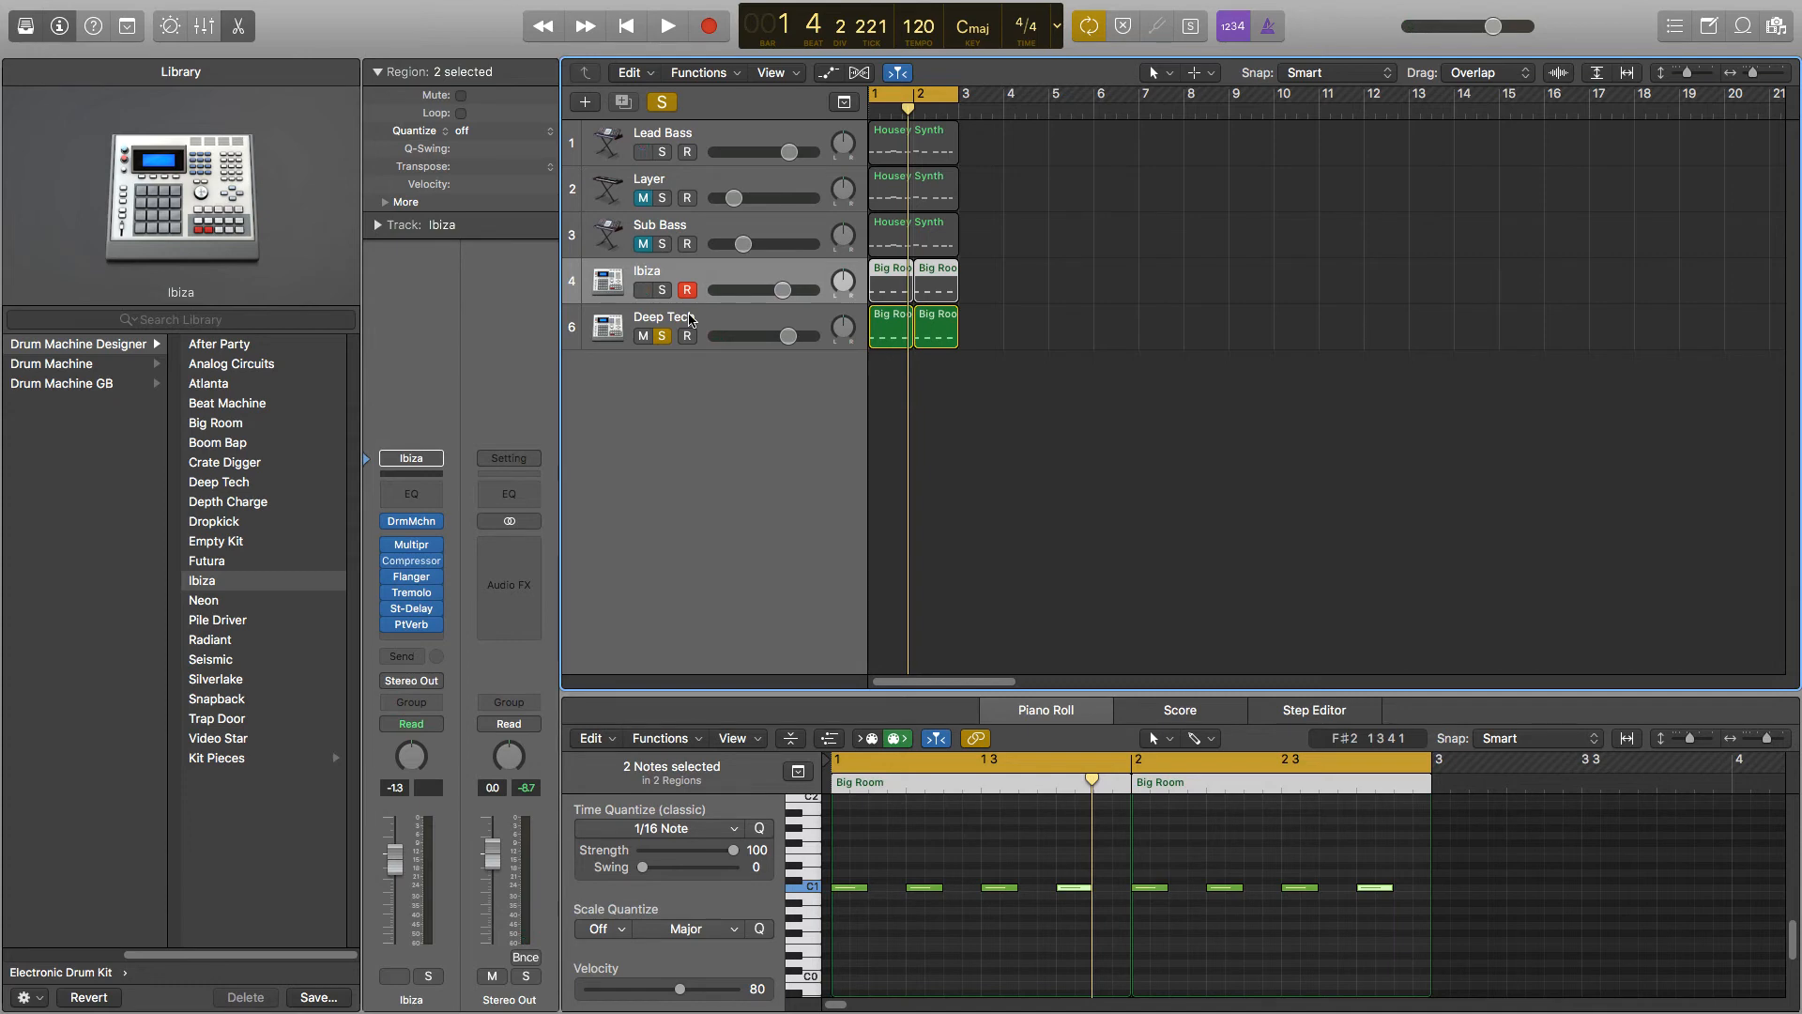
# - Solo Ibiza together with Deep Tech and add a Channel EQ to Ibiza with a high cut at 750 Hz and a 48 dB/Oct slope
pyautogui.click(690, 324)
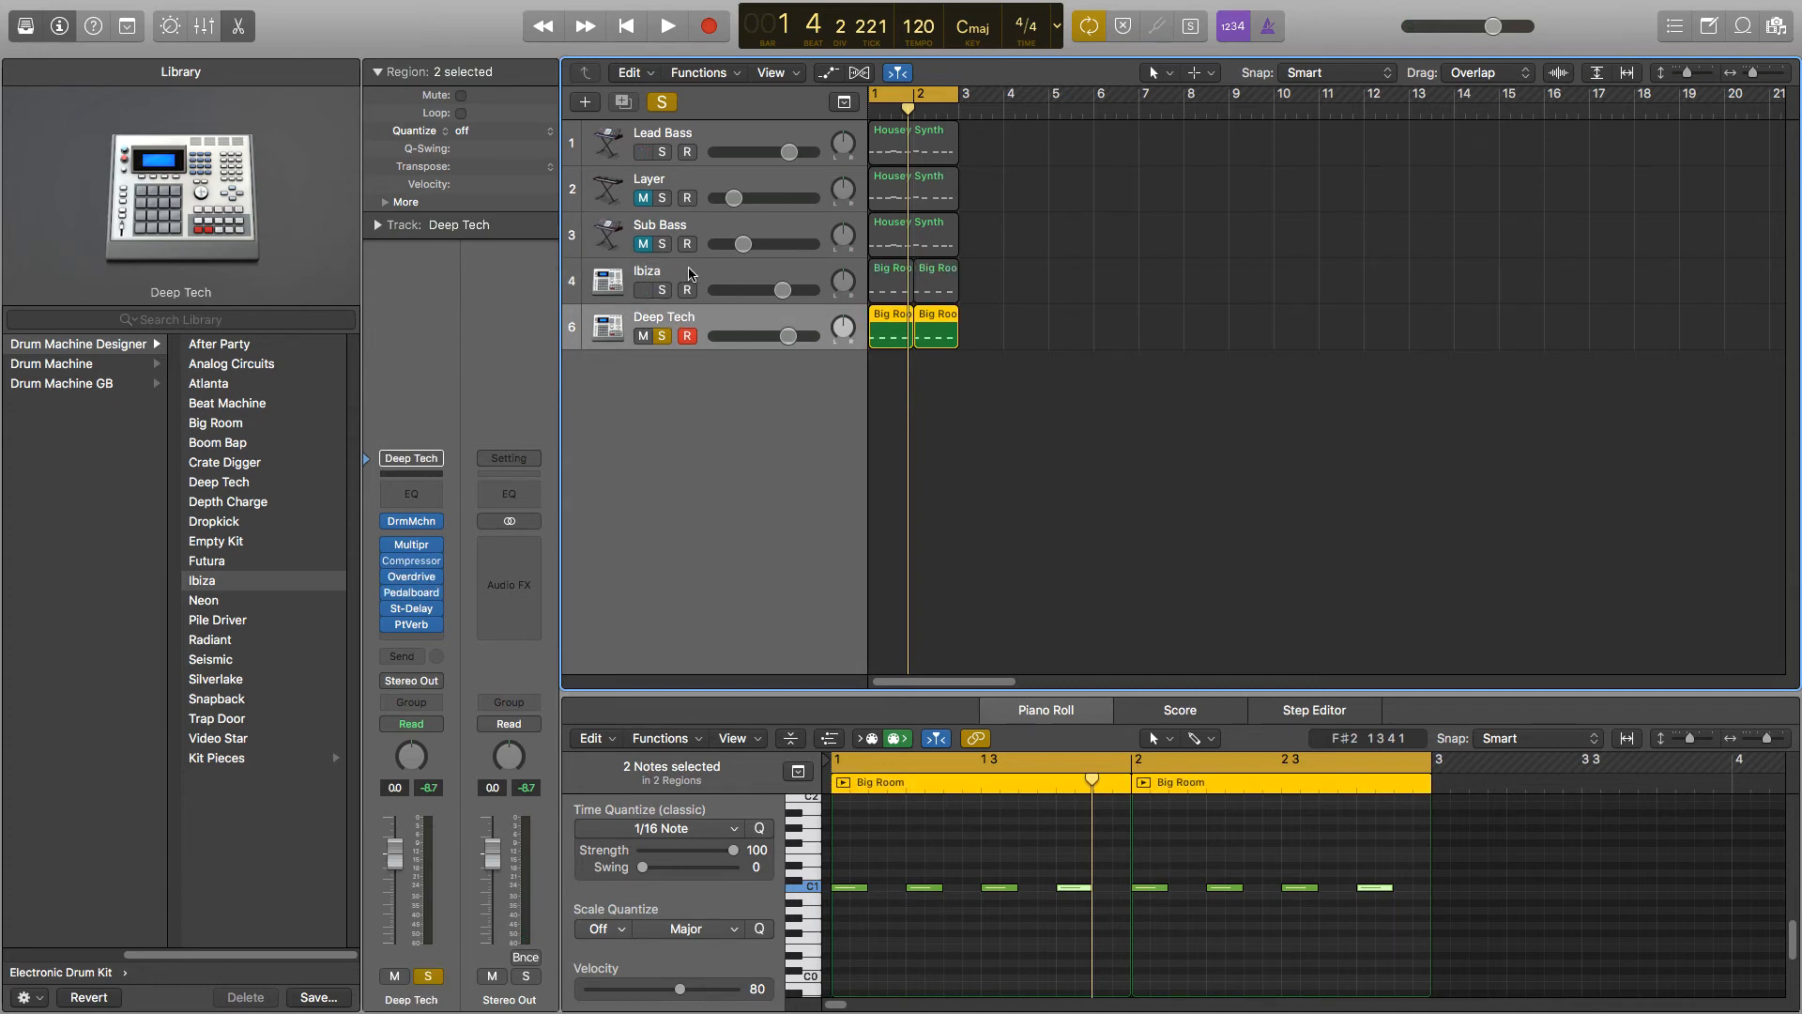
pyautogui.click(687, 276)
pyautogui.click(666, 290)
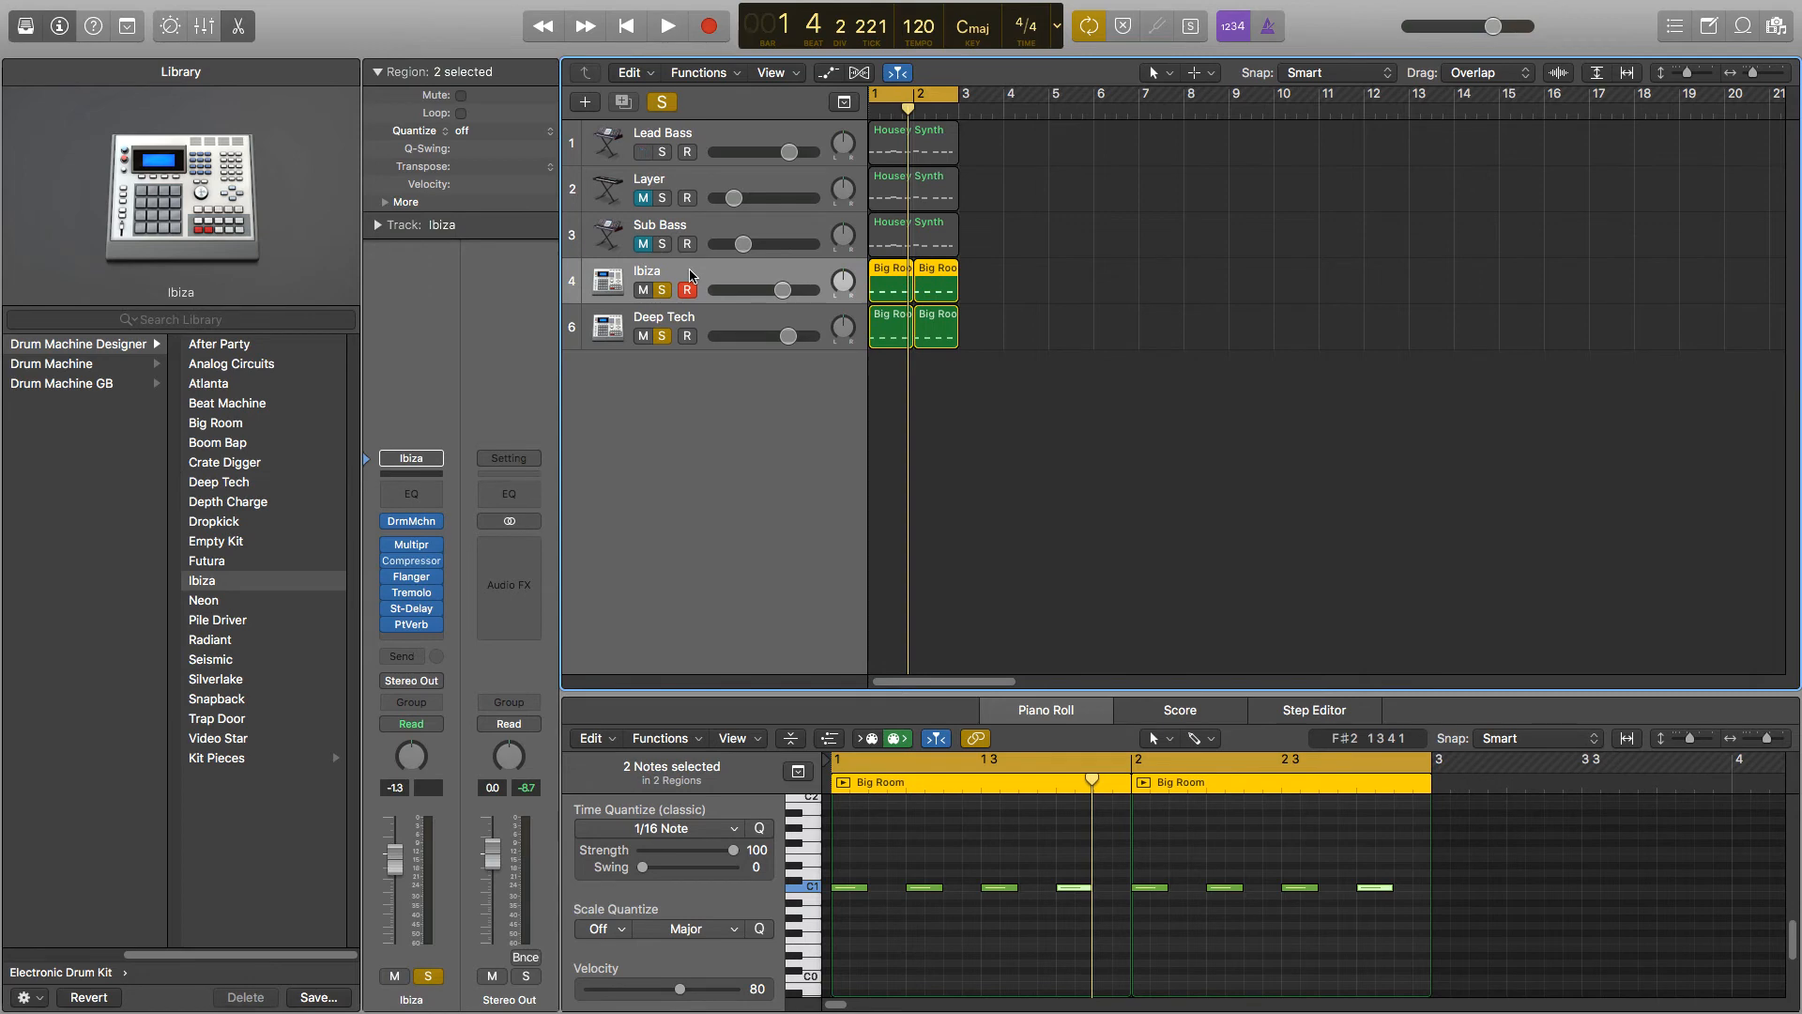
pyautogui.click(421, 493)
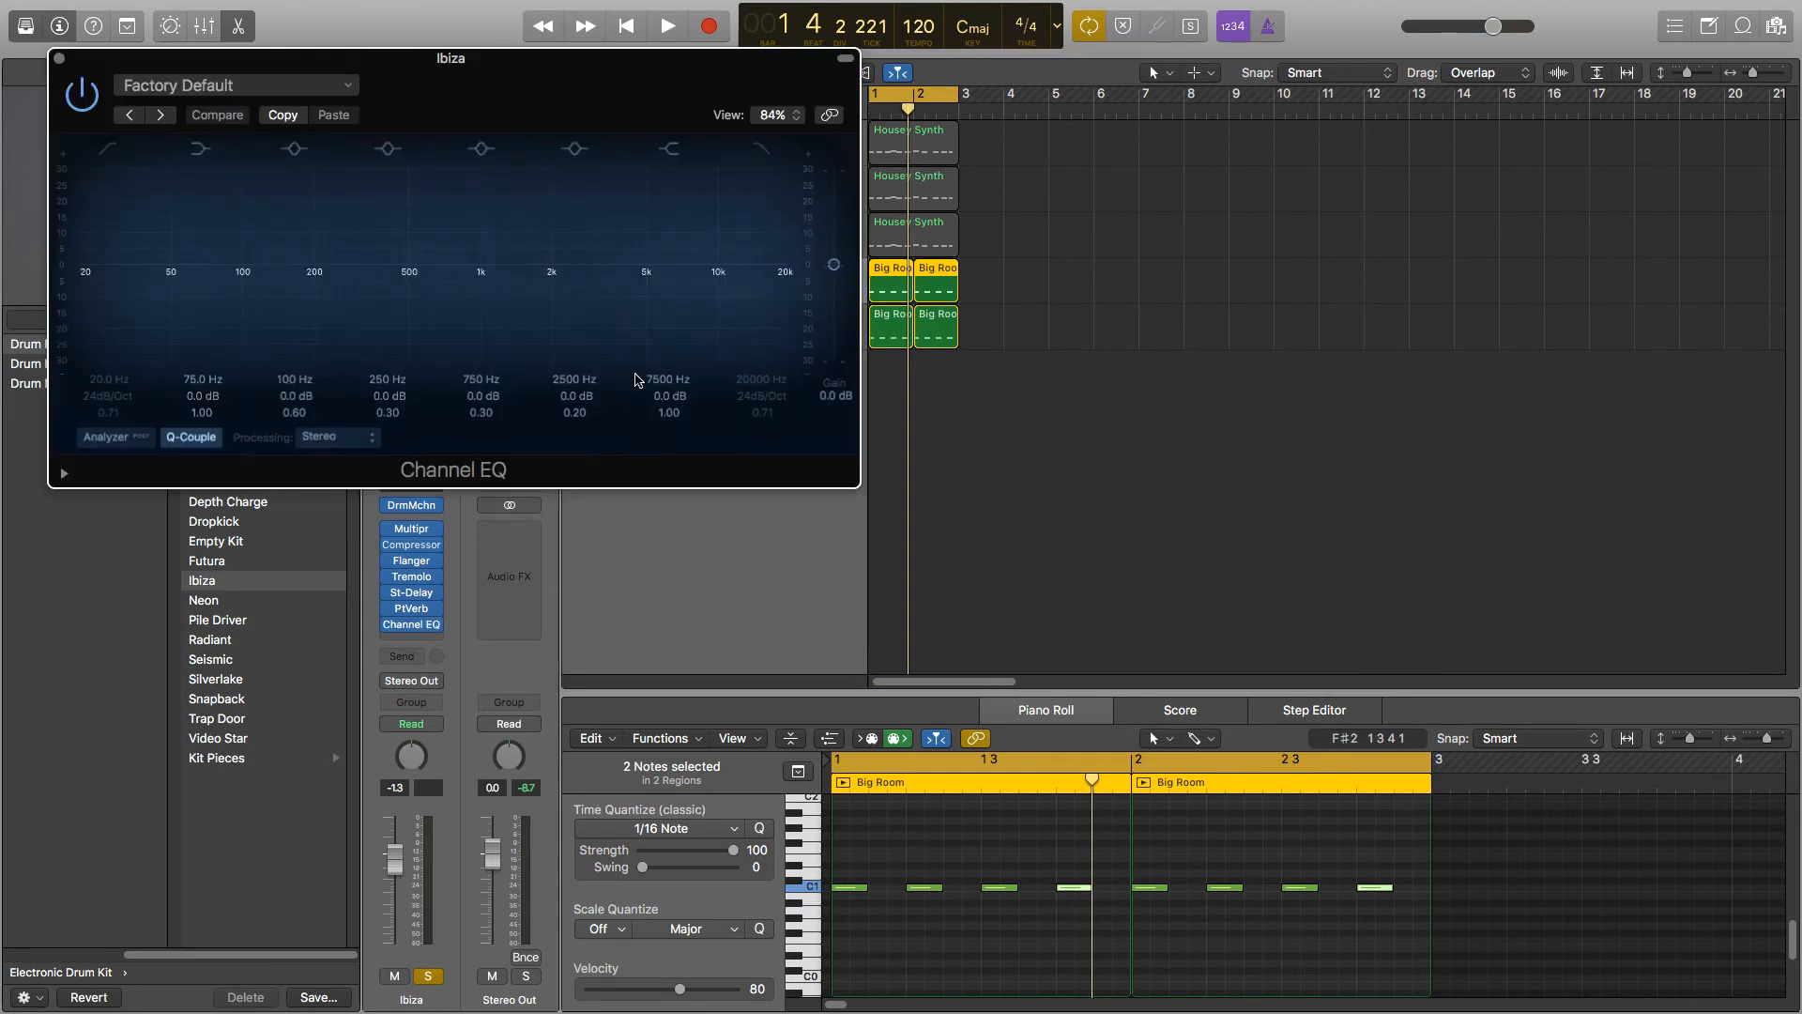
pyautogui.click(762, 150)
pyautogui.moveTo(762, 397); pyautogui.dragTo(763, 480)
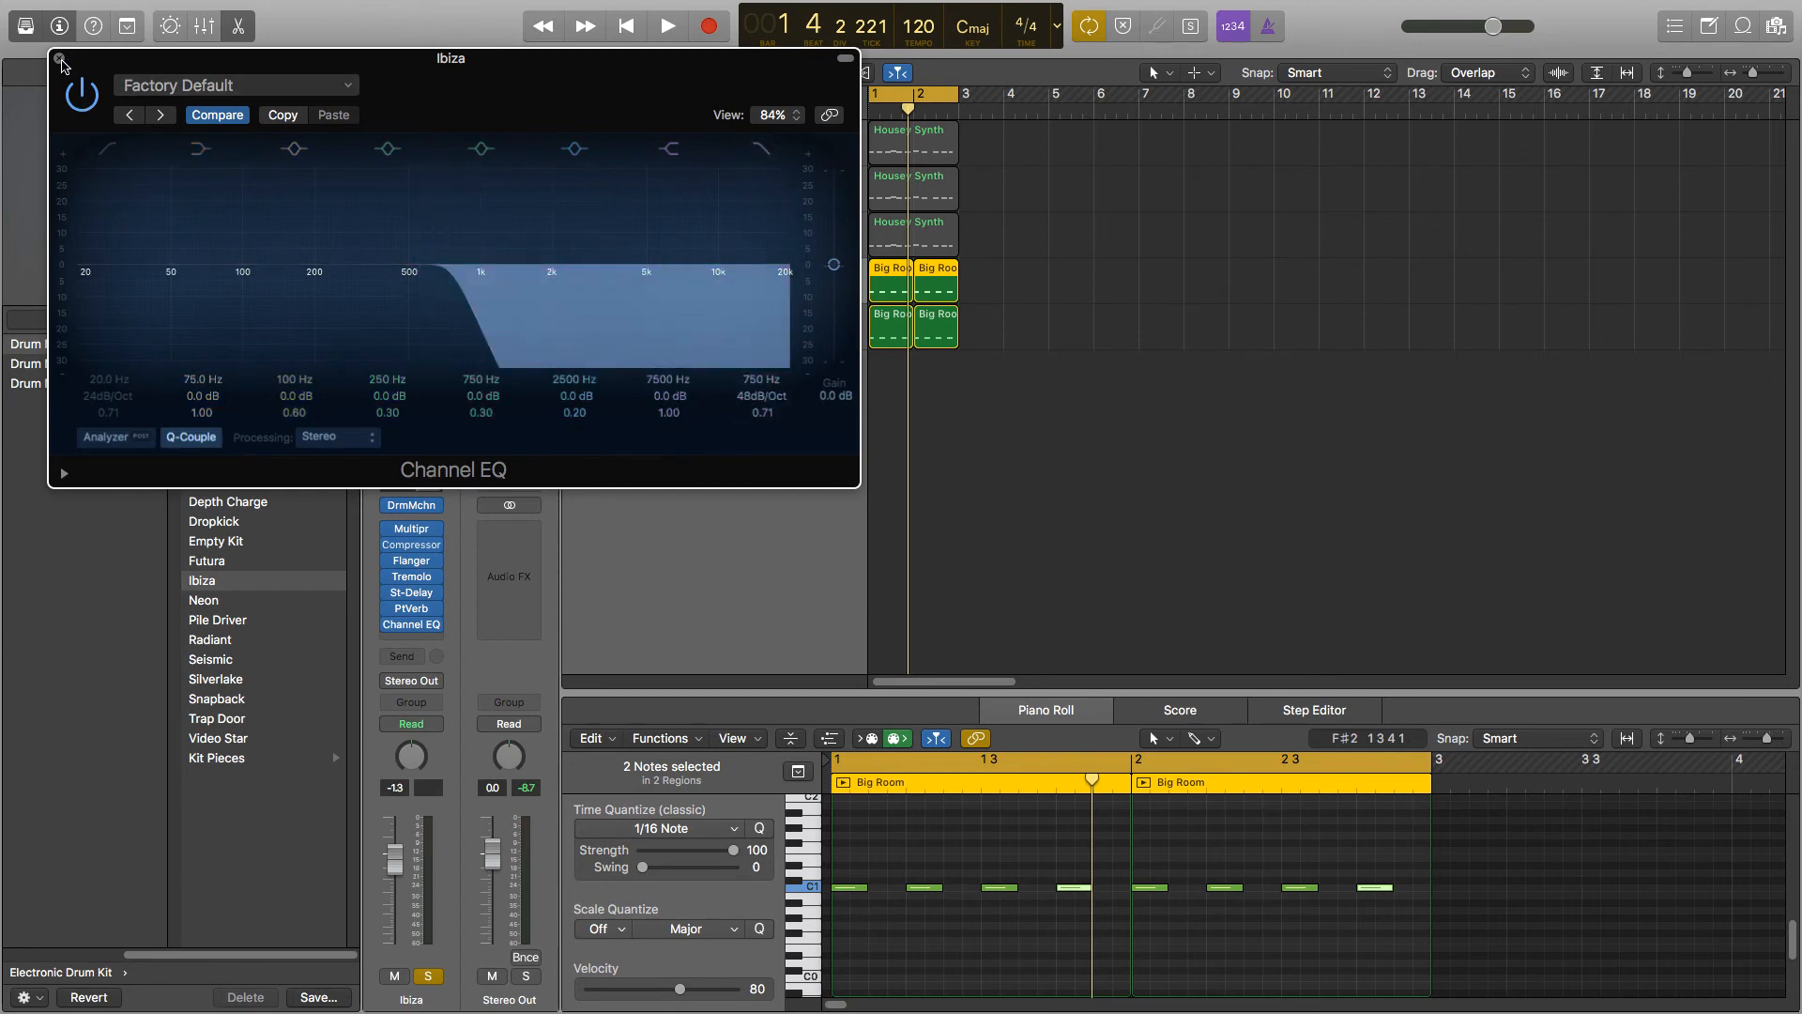
# - Boost the low shelf of the Ibiza EQ by 4 dB at 80 Hz and adjust its 100 Hz band
pyautogui.moveTo(203, 395); pyautogui.dragTo(203, 374)
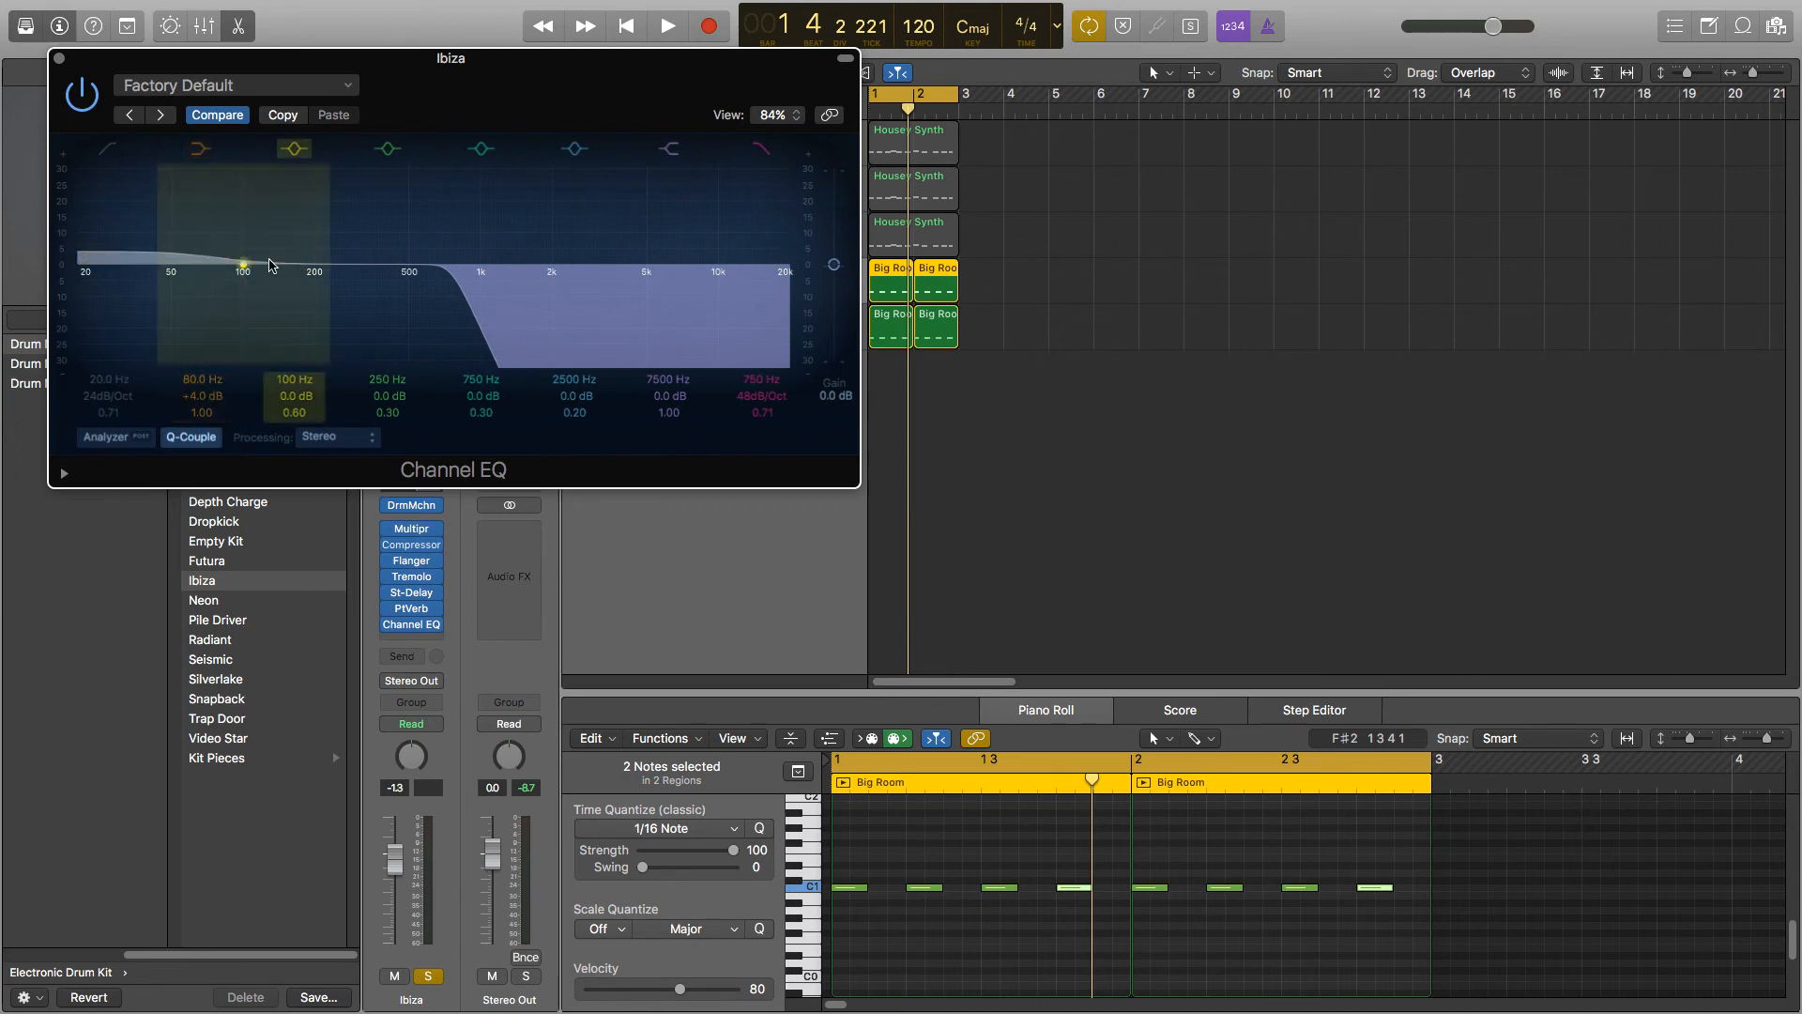
pyautogui.moveTo(259, 270); pyautogui.dragTo(276, 263)
pyautogui.click(58, 60)
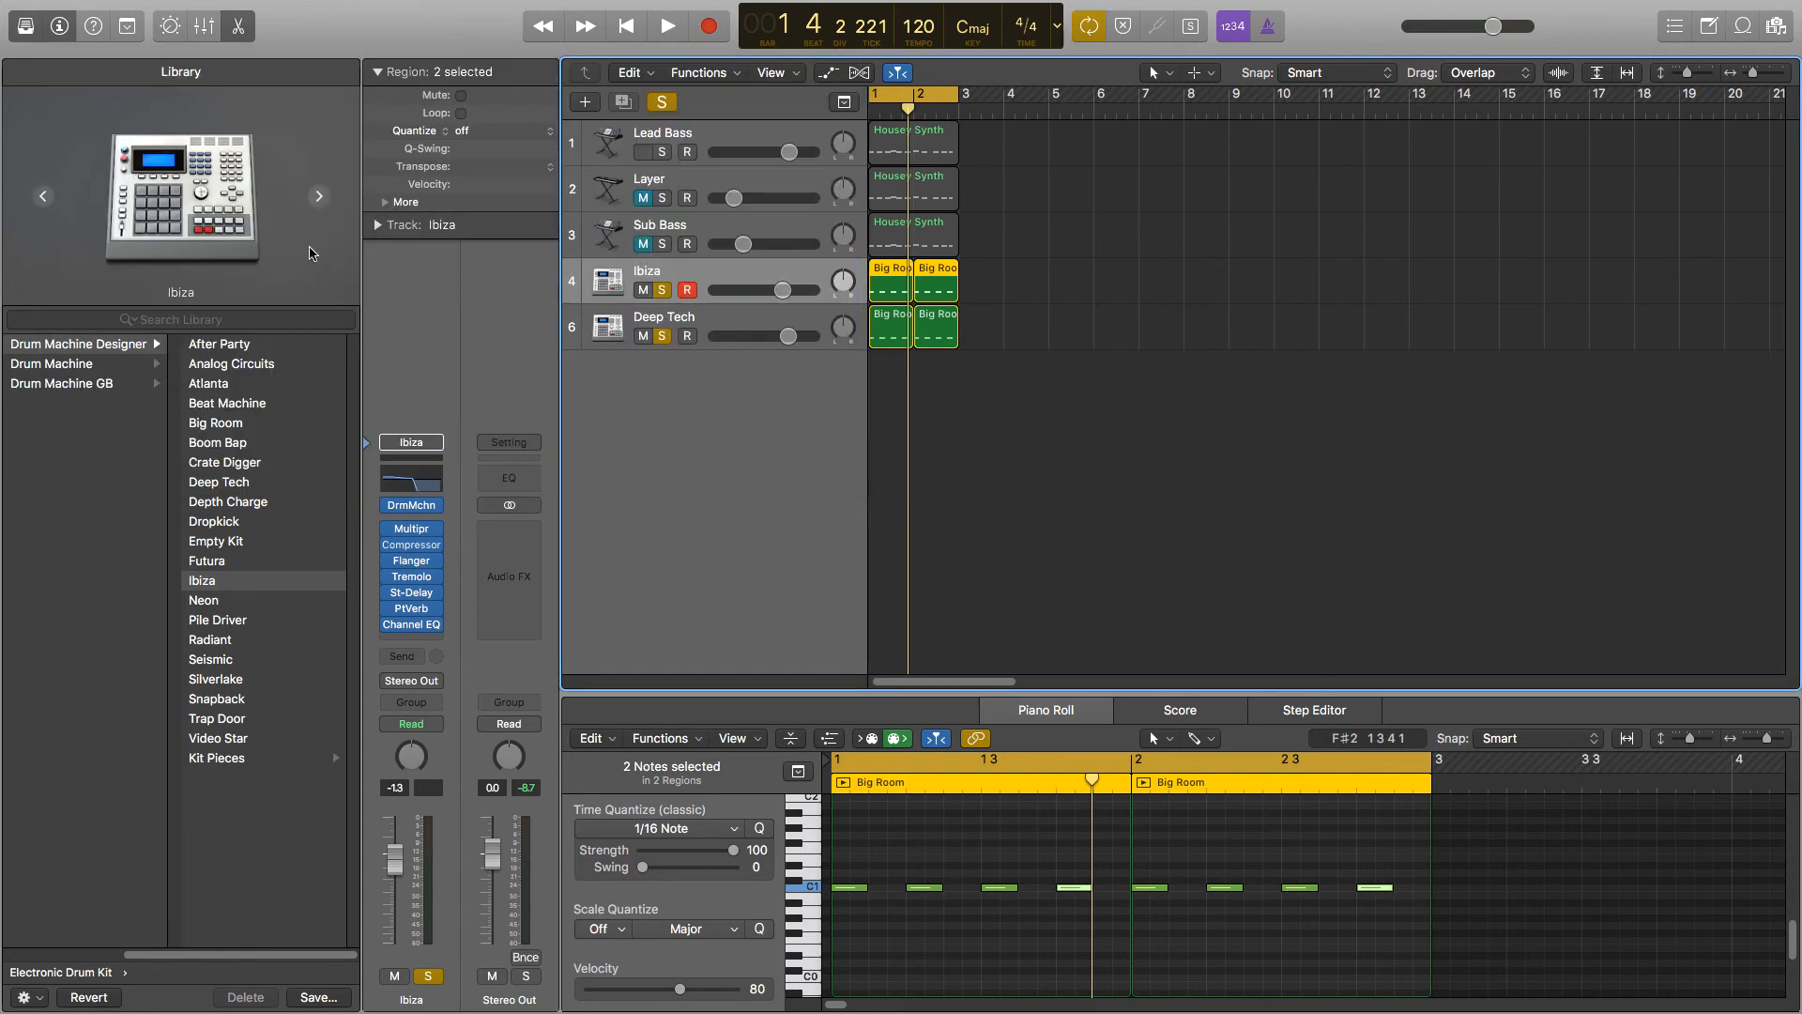
# - Add a Channel EQ to Deep Tech with a 750 Hz low cut at 48 dB/Oct and a 3 dB boost at 1520 Hz, Q 0.51
pyautogui.click(657, 310)
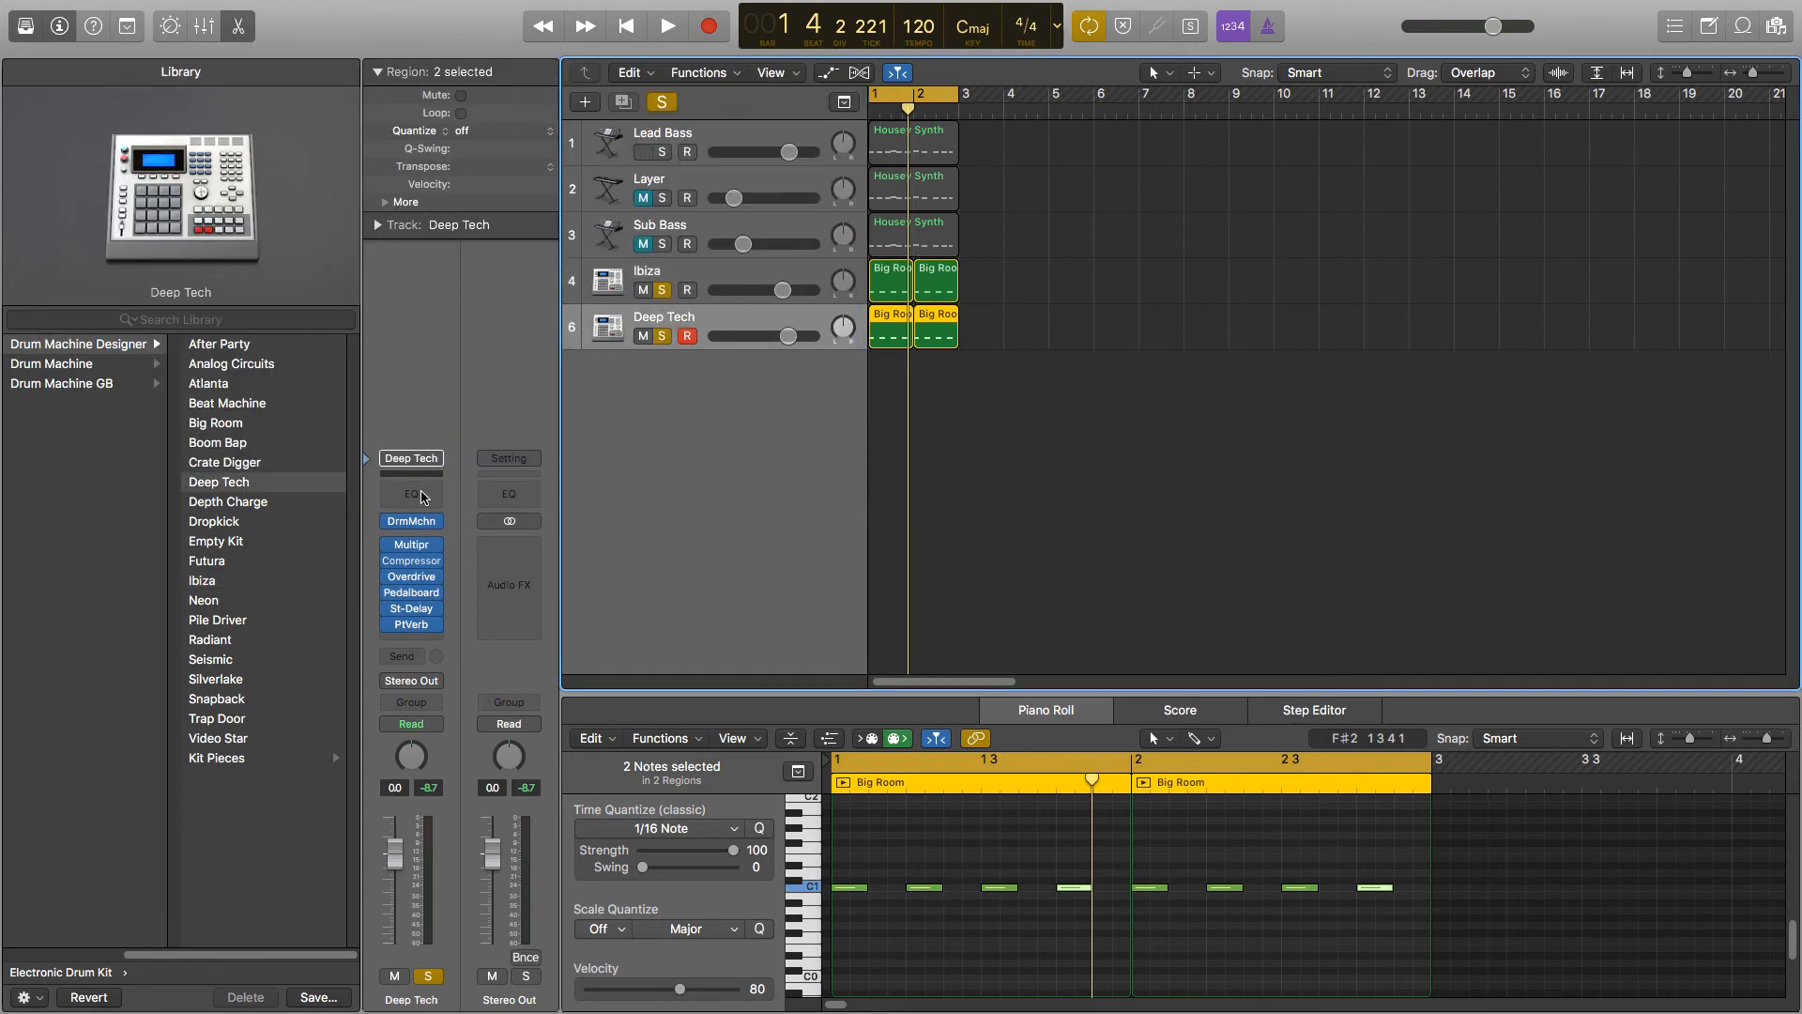
pyautogui.click(422, 495)
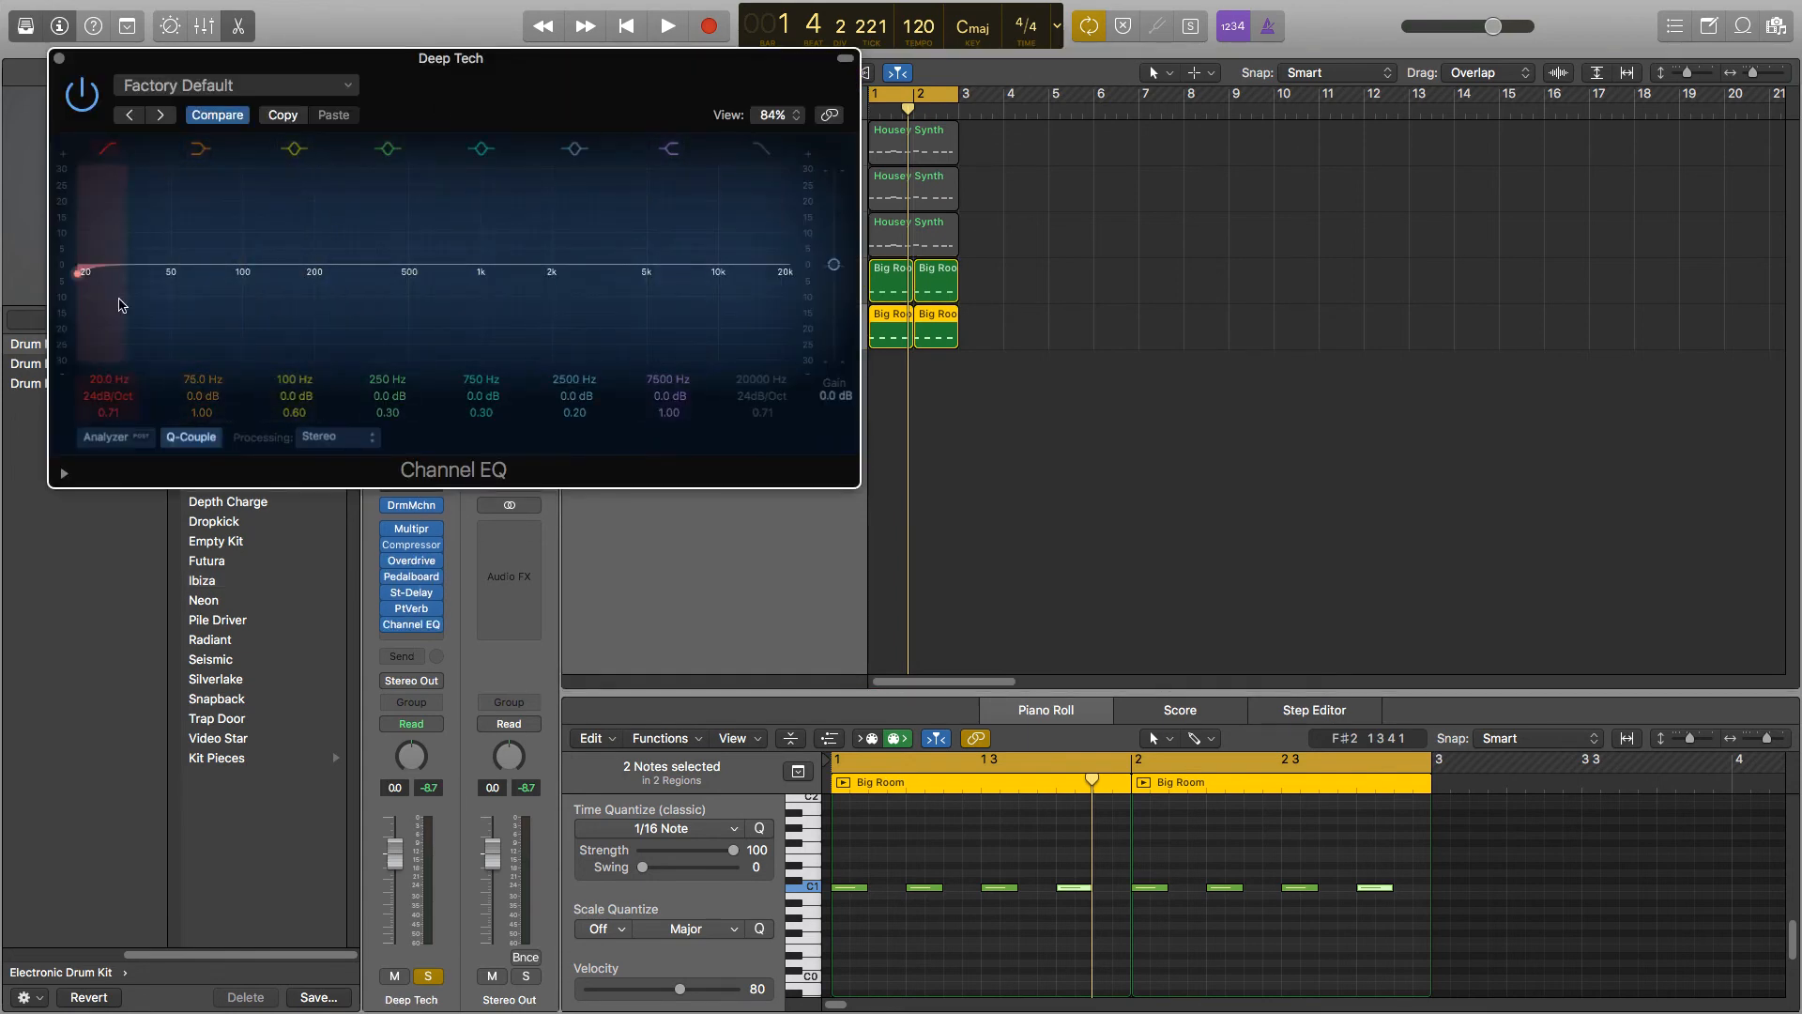
pyautogui.moveTo(112, 398); pyautogui.dragTo(112, 237)
pyautogui.moveTo(570, 267)
pyautogui.mouseDown()
pyautogui.moveTo(518, 255)
pyautogui.moveTo(505, 346)
pyautogui.mouseUp()
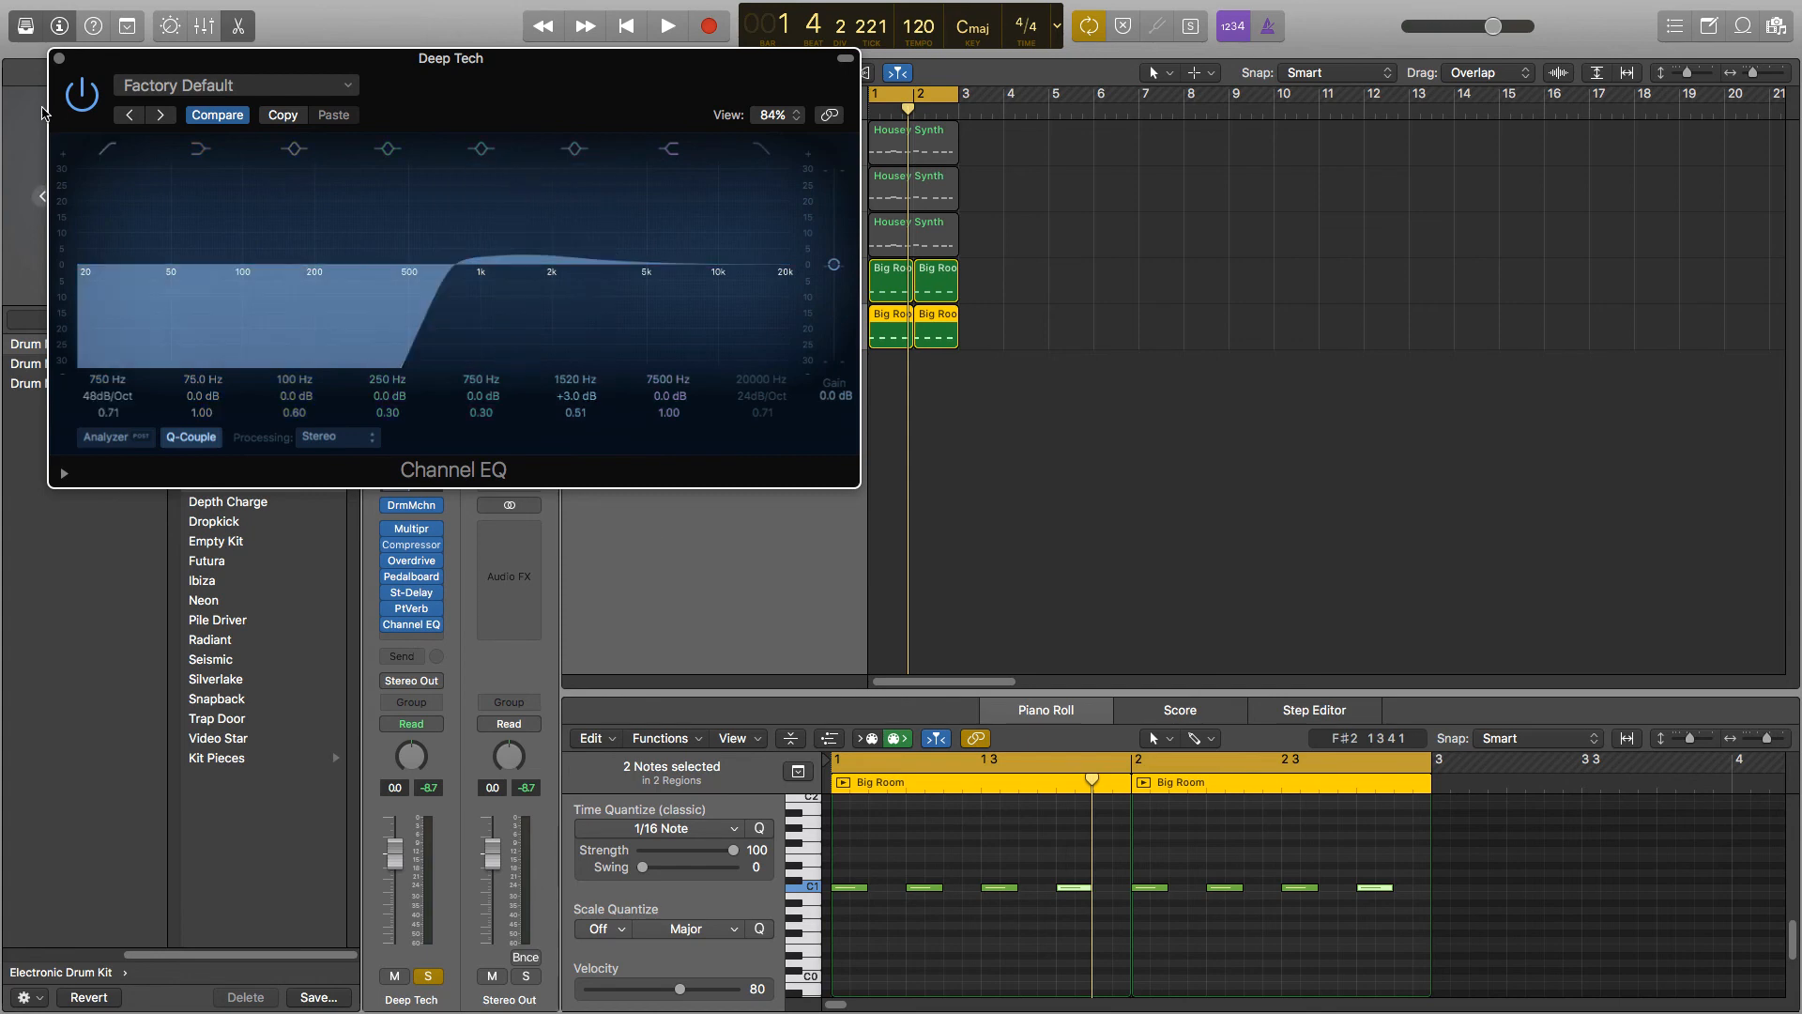
# - Listen to the equalised Ibiza and Deep Tech drums together and close the Deep Tech EQ
pyautogui.press('space')
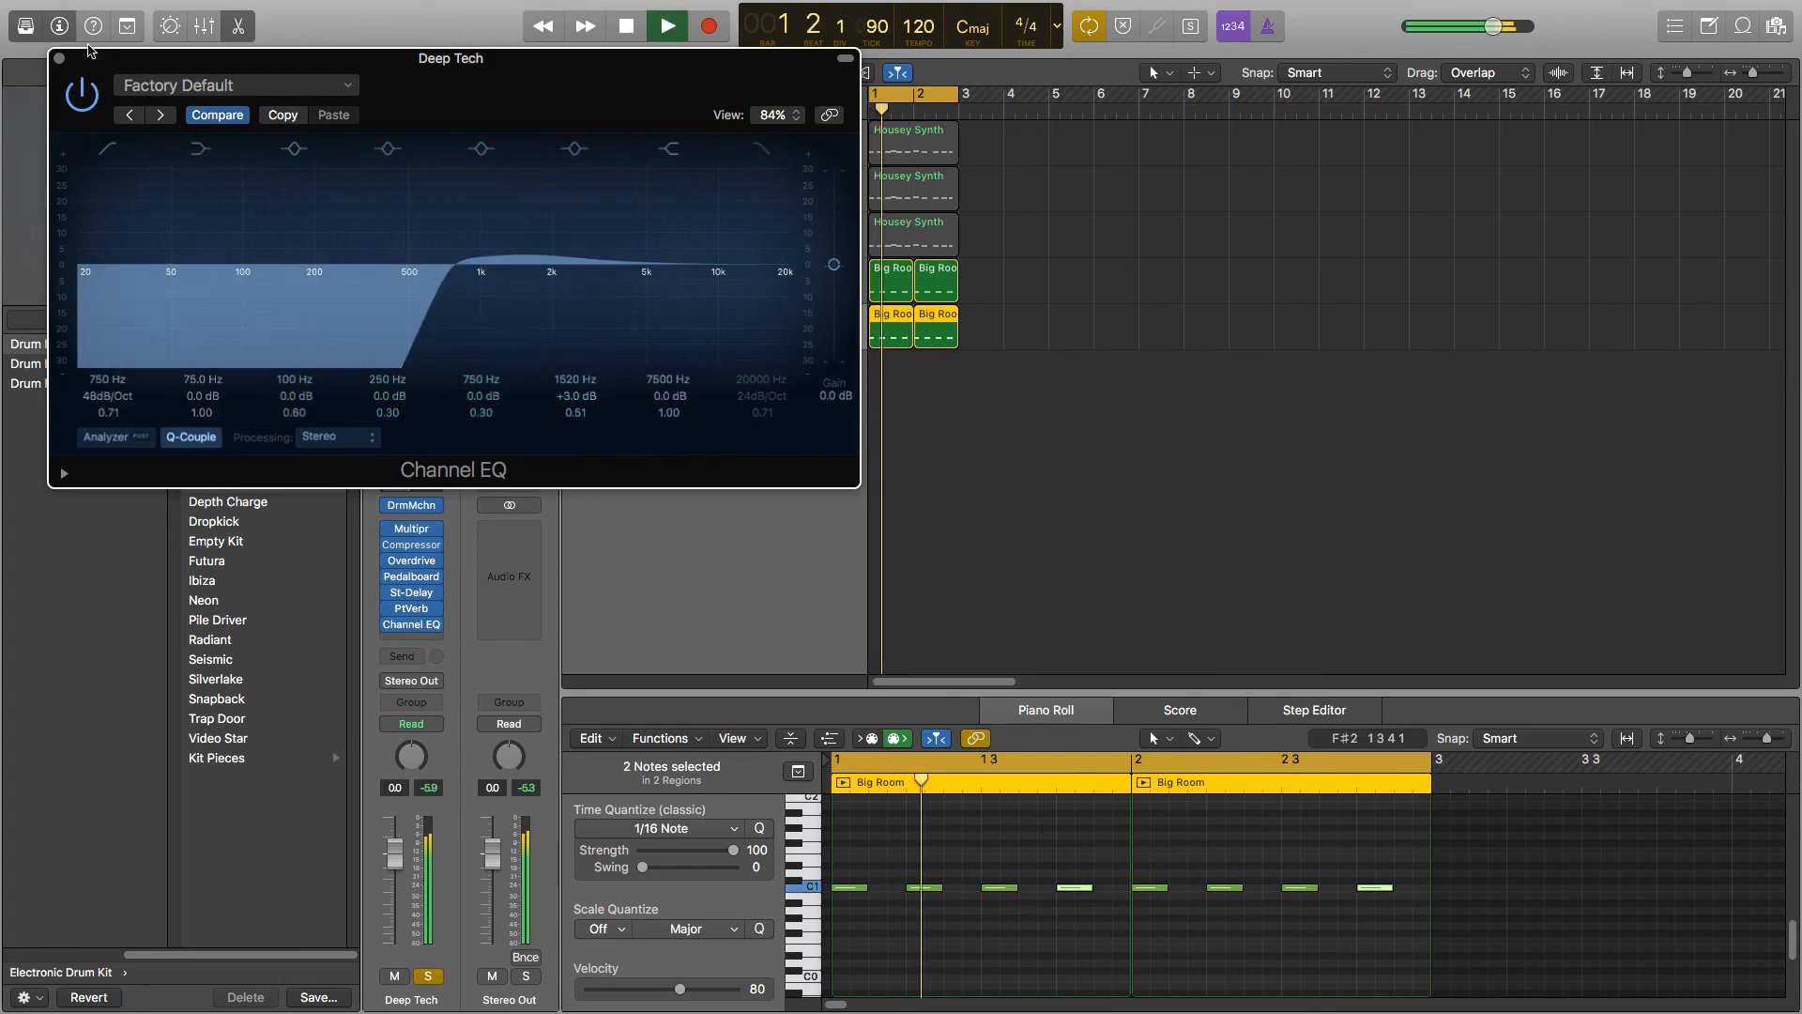
pyautogui.click(59, 58)
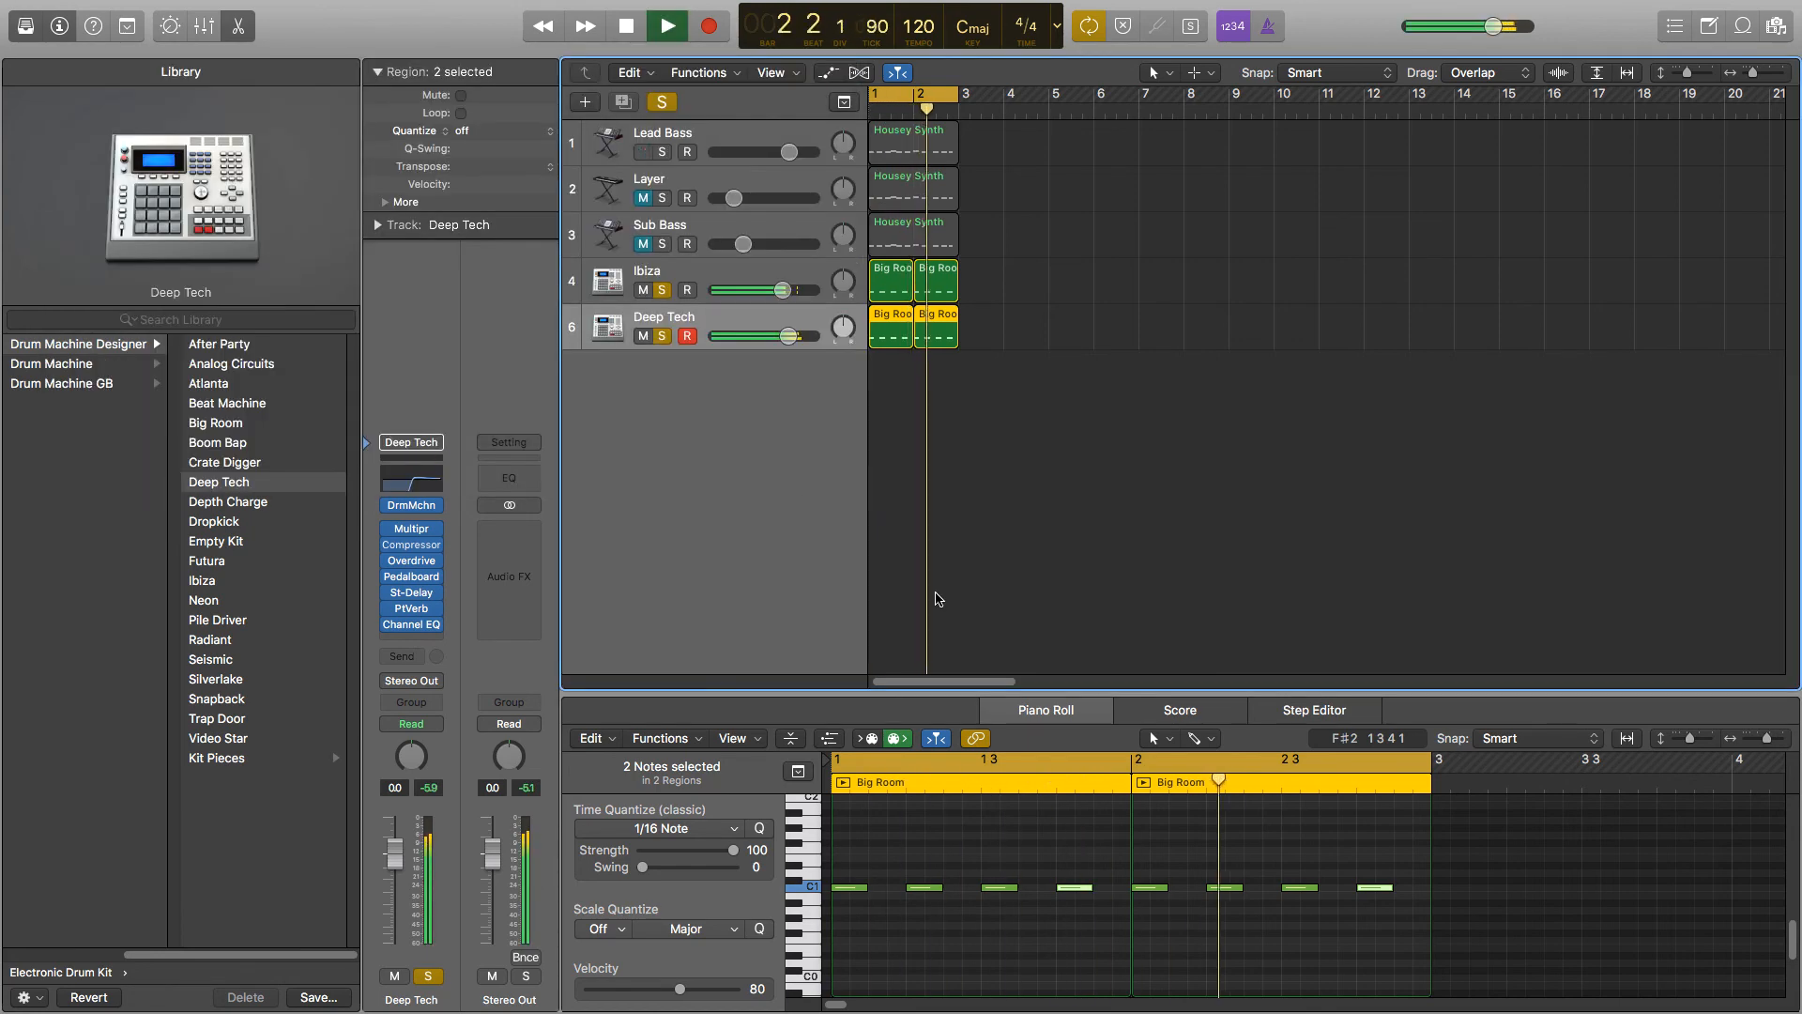
pyautogui.press('space')
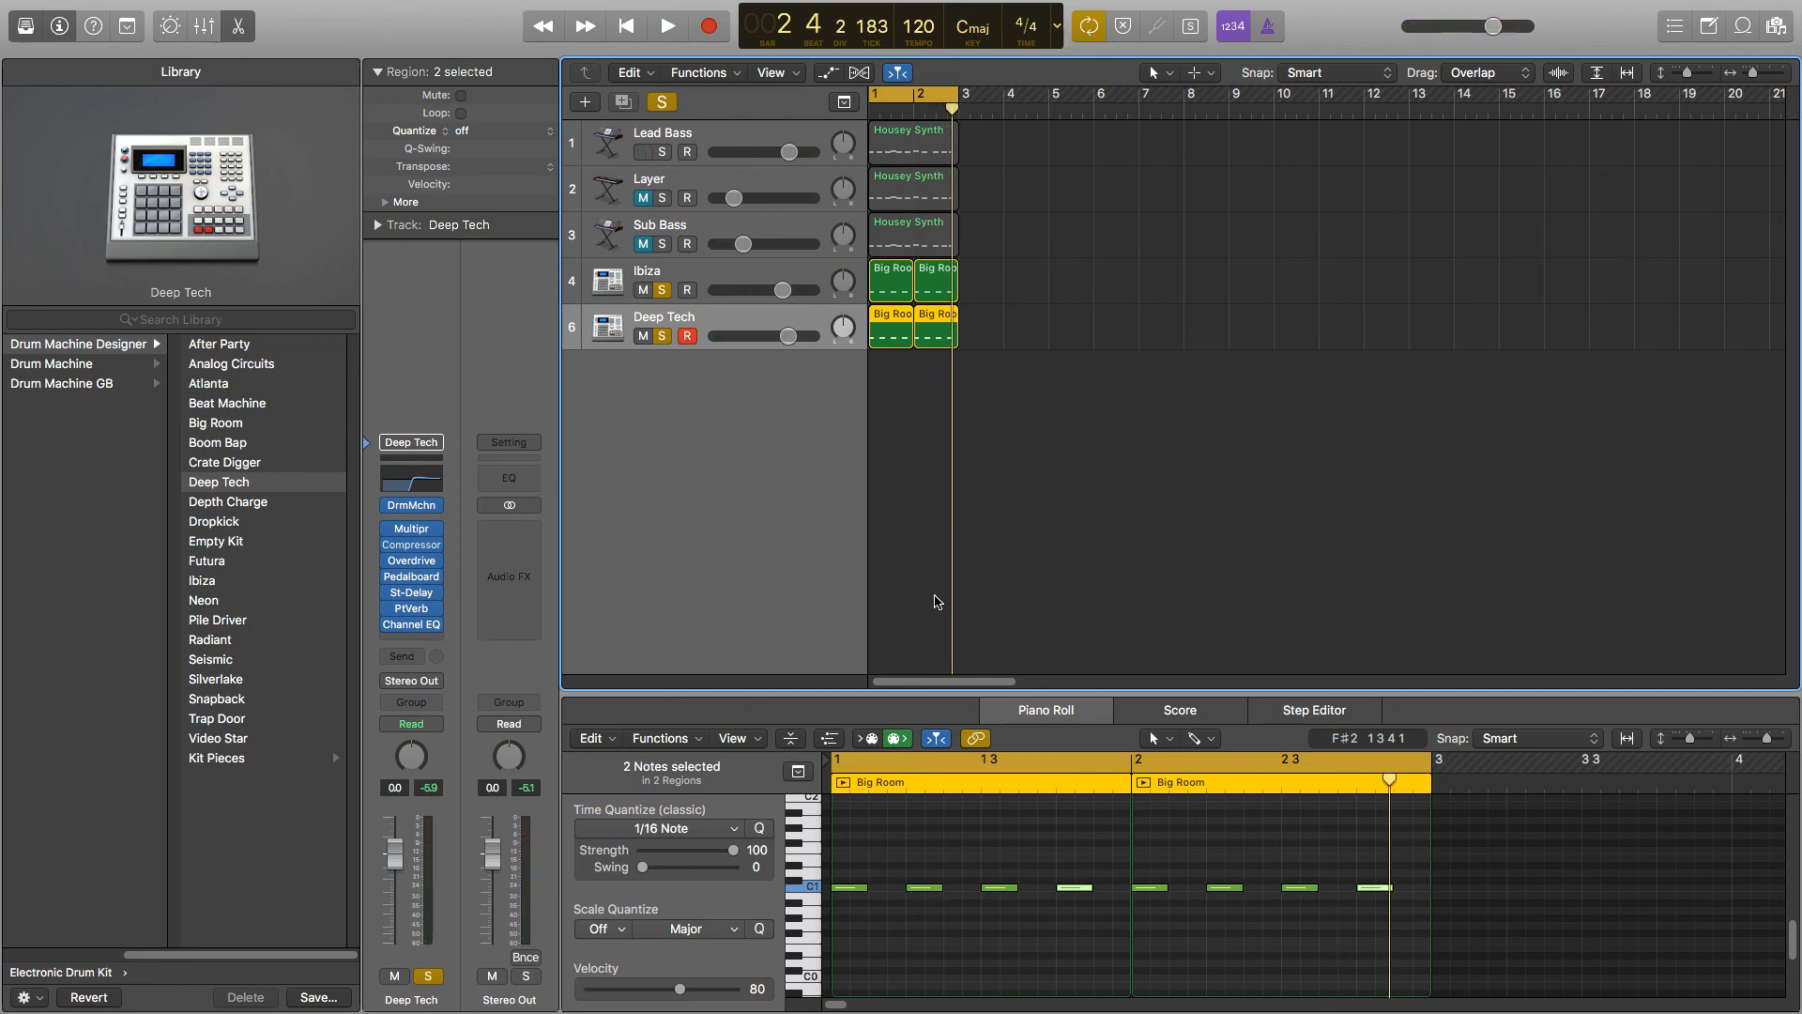
# - Lower the Deep Tech track's volume to -20 dB while playing both drum layers together
pyautogui.press('space')
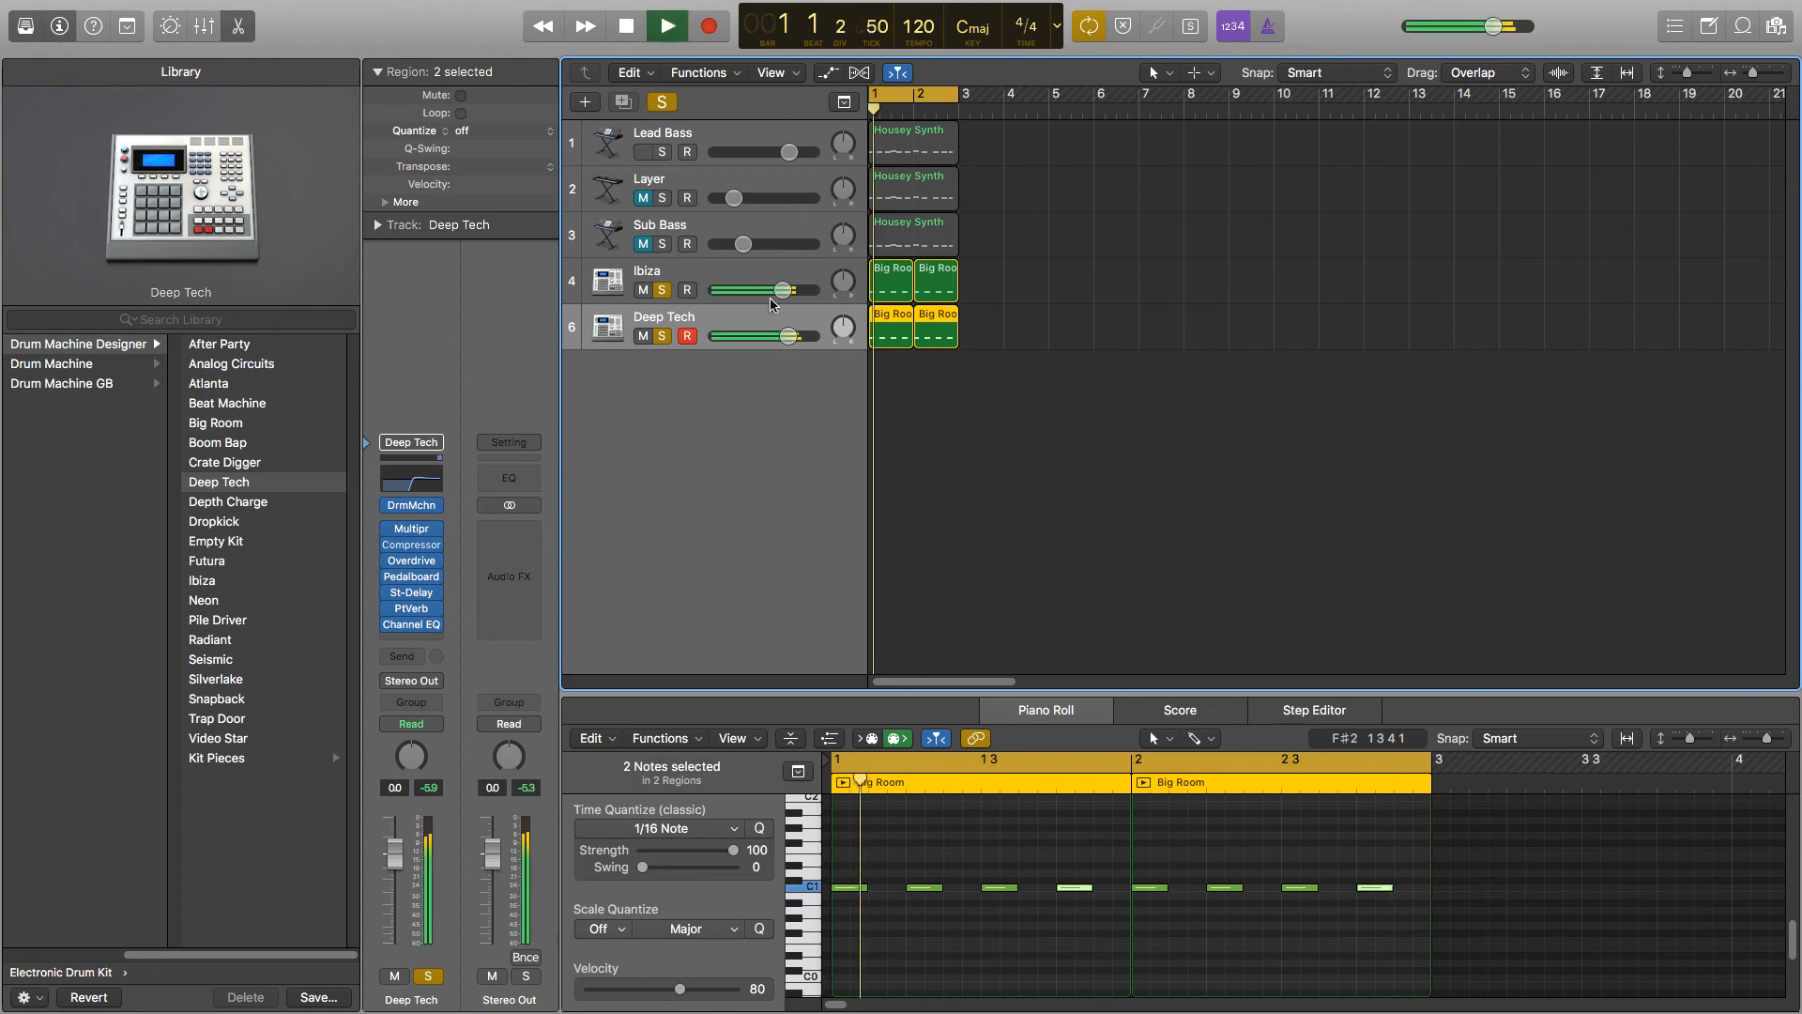
pyautogui.moveTo(789, 336); pyautogui.dragTo(733, 335)
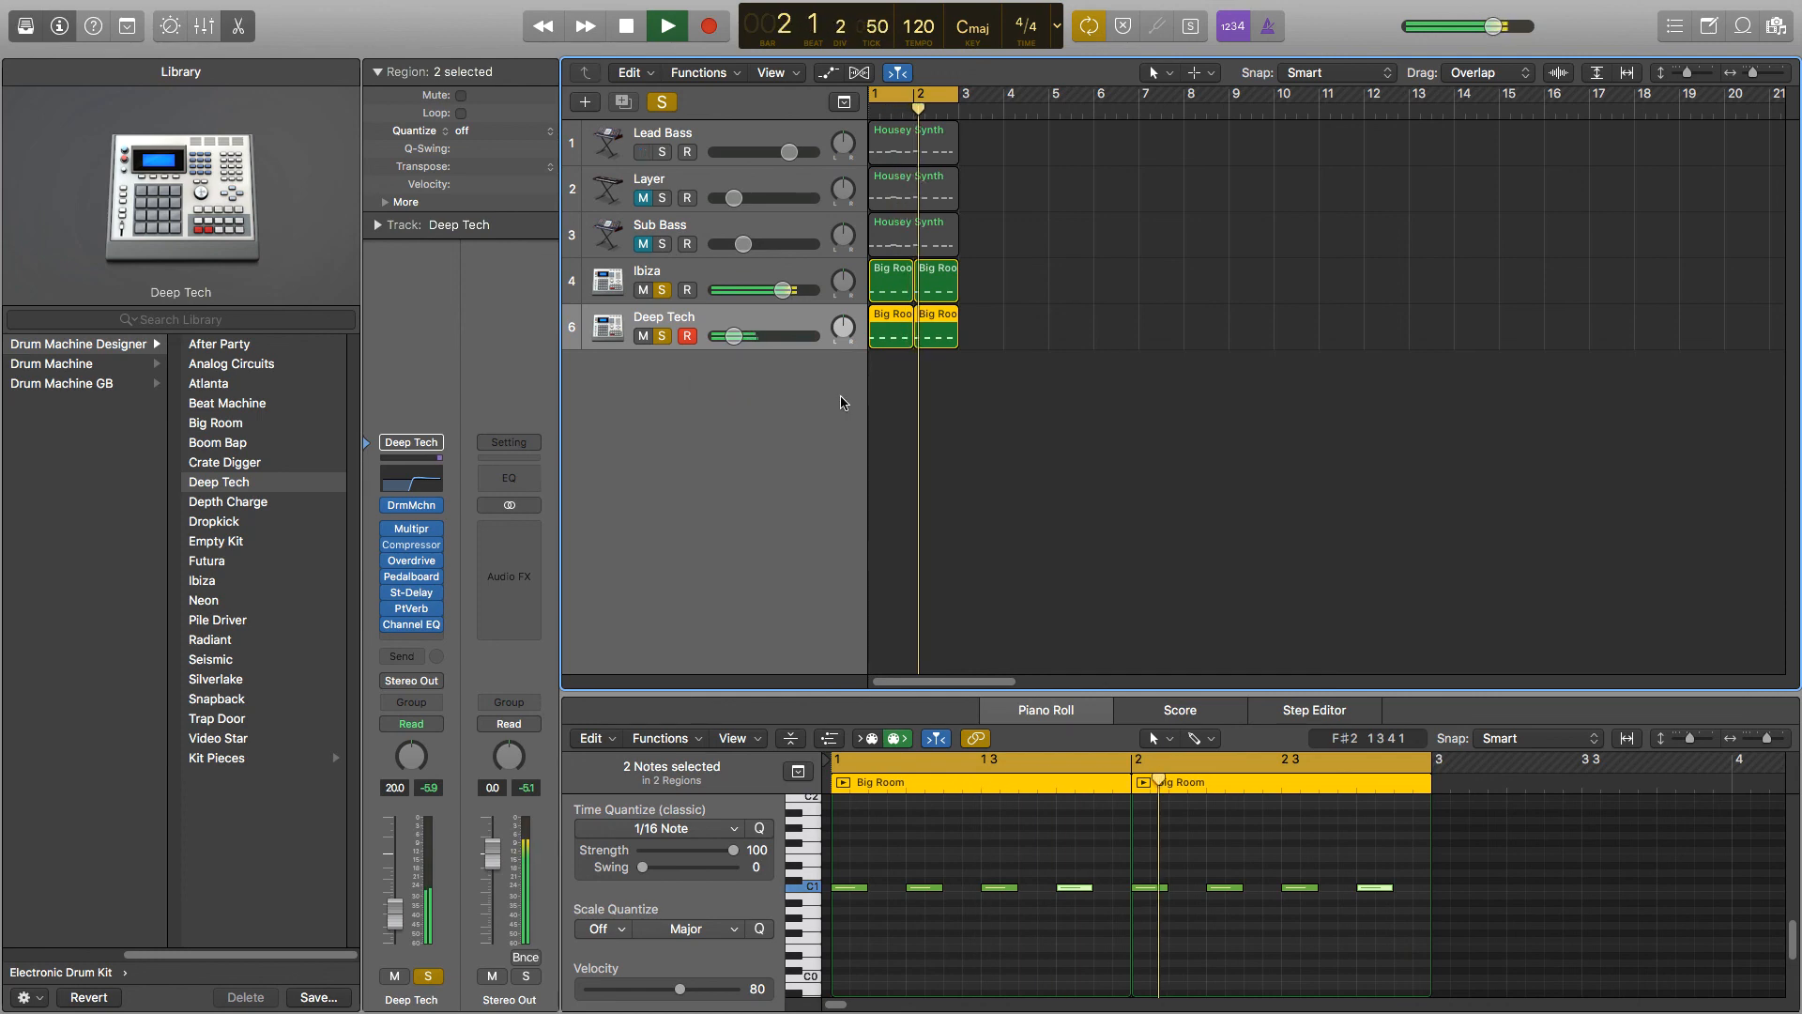
pyautogui.press('space')
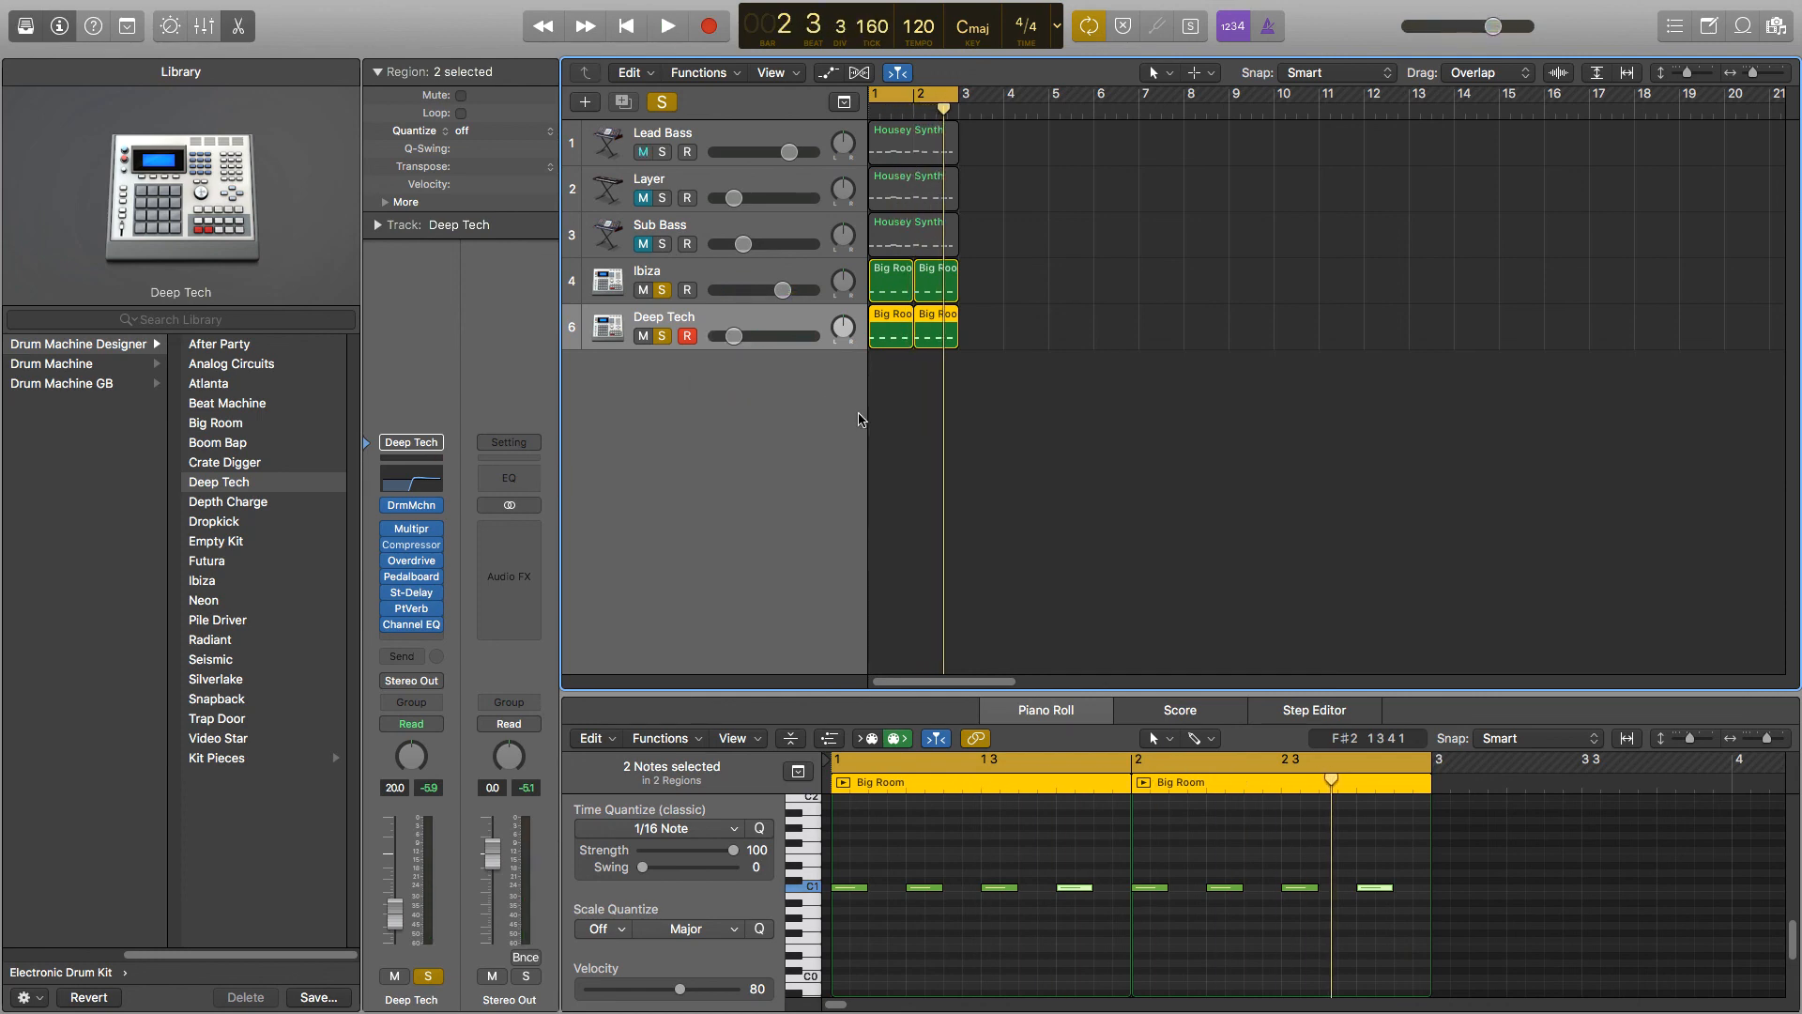